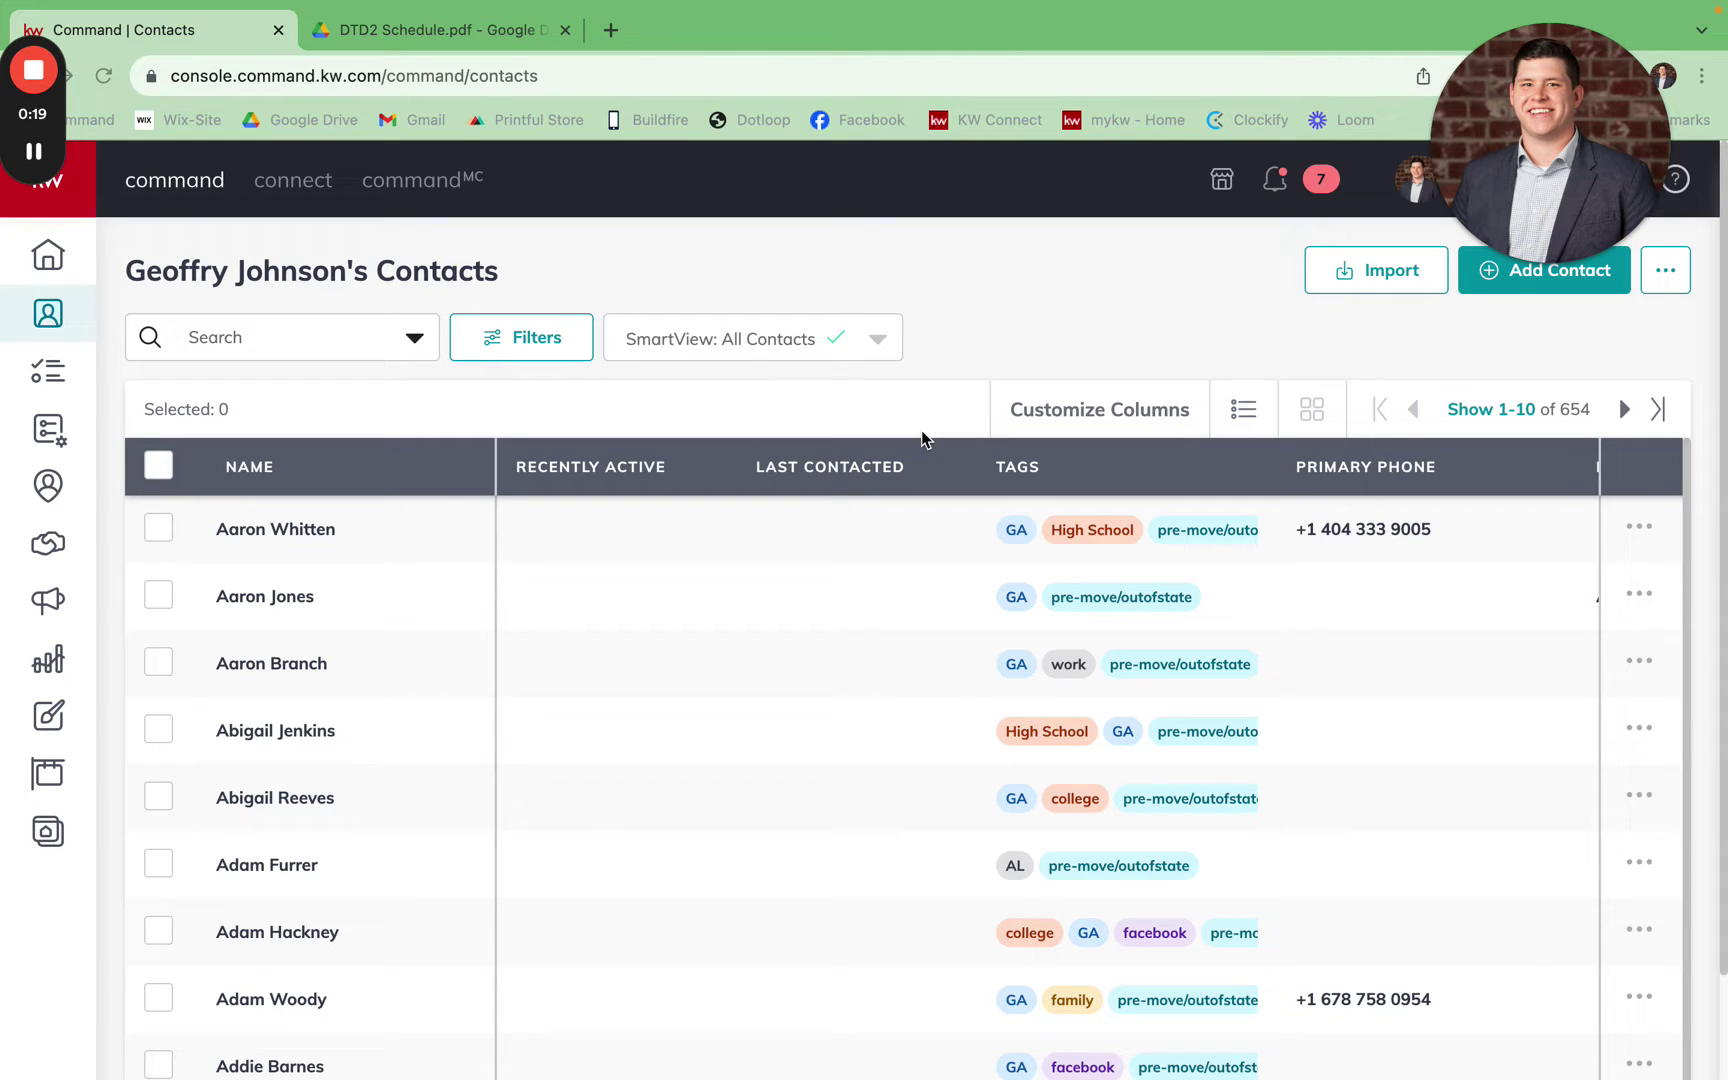
- Show 100 contacts per page in the Command contacts list
{"action": "mouse_move", "coordinate": [1000, 2]}
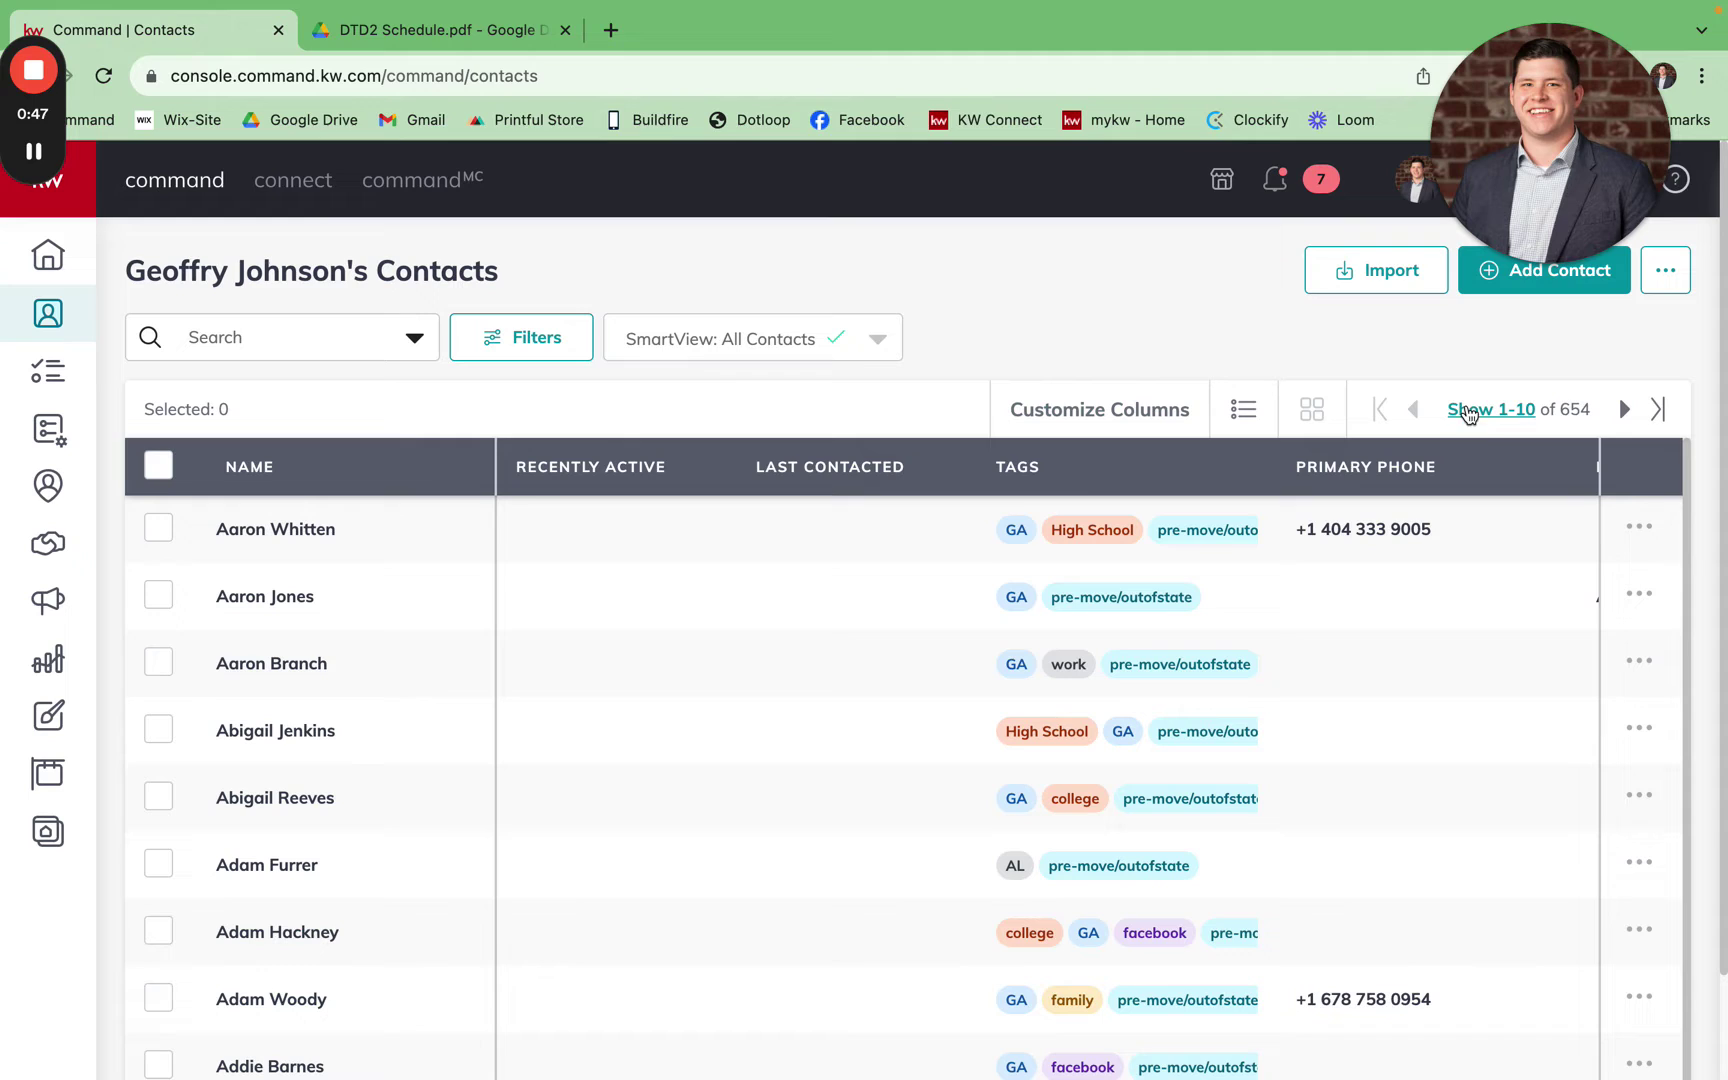
{"action": "left_click", "coordinate": [1520, 418]}
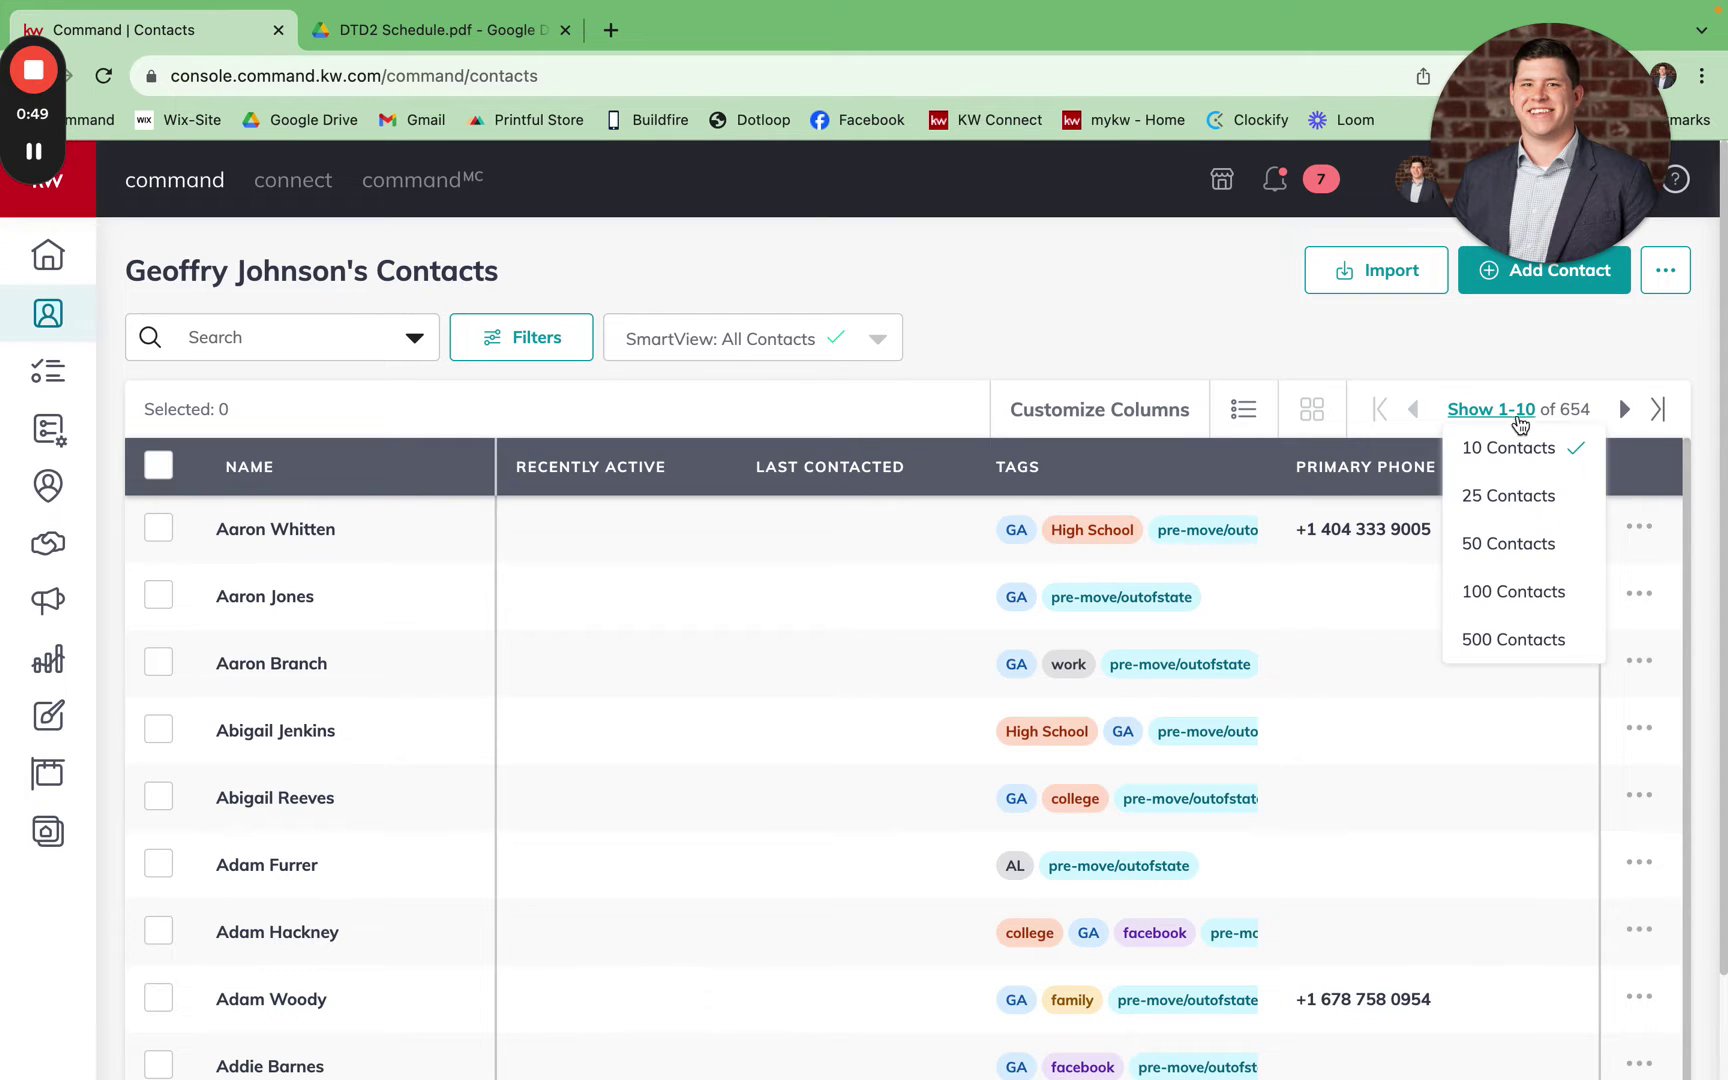
{"action": "left_click", "coordinate": [1513, 595]}
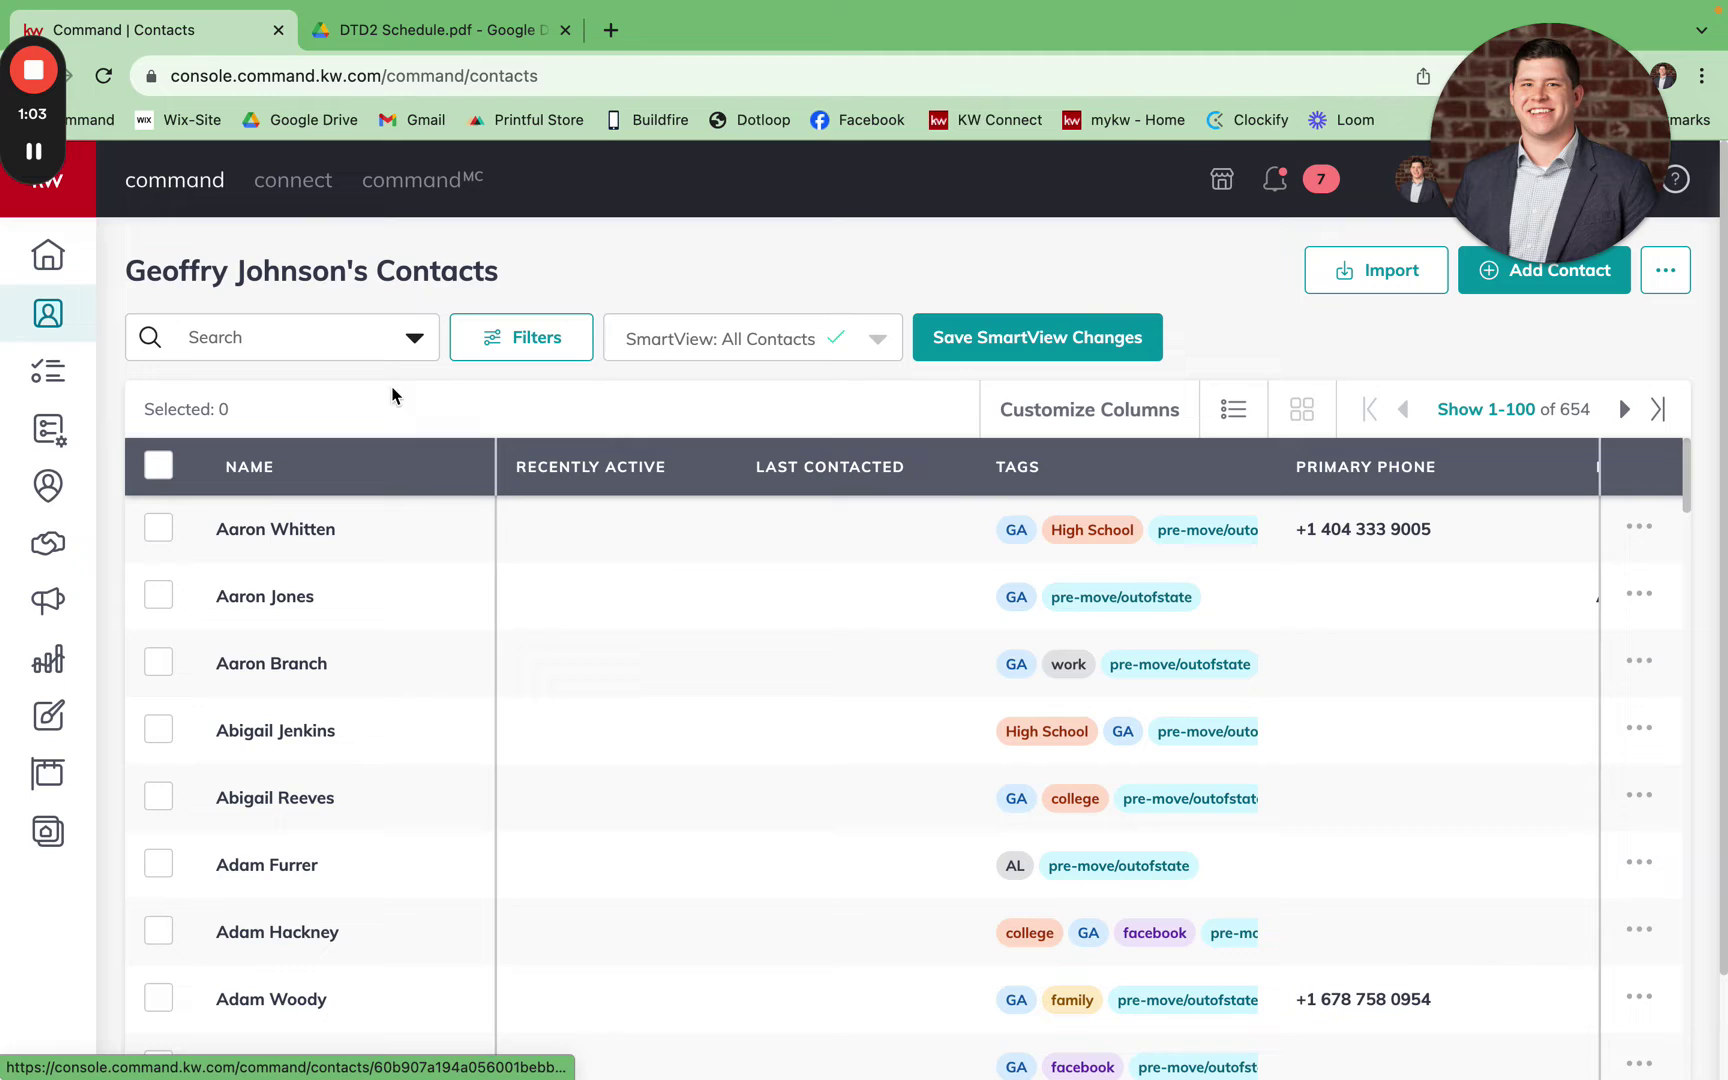
- Sort contacts by last name A–Z, then switch to the DTD2 Schedule PDF
{"action": "left_click", "coordinate": [259, 481]}
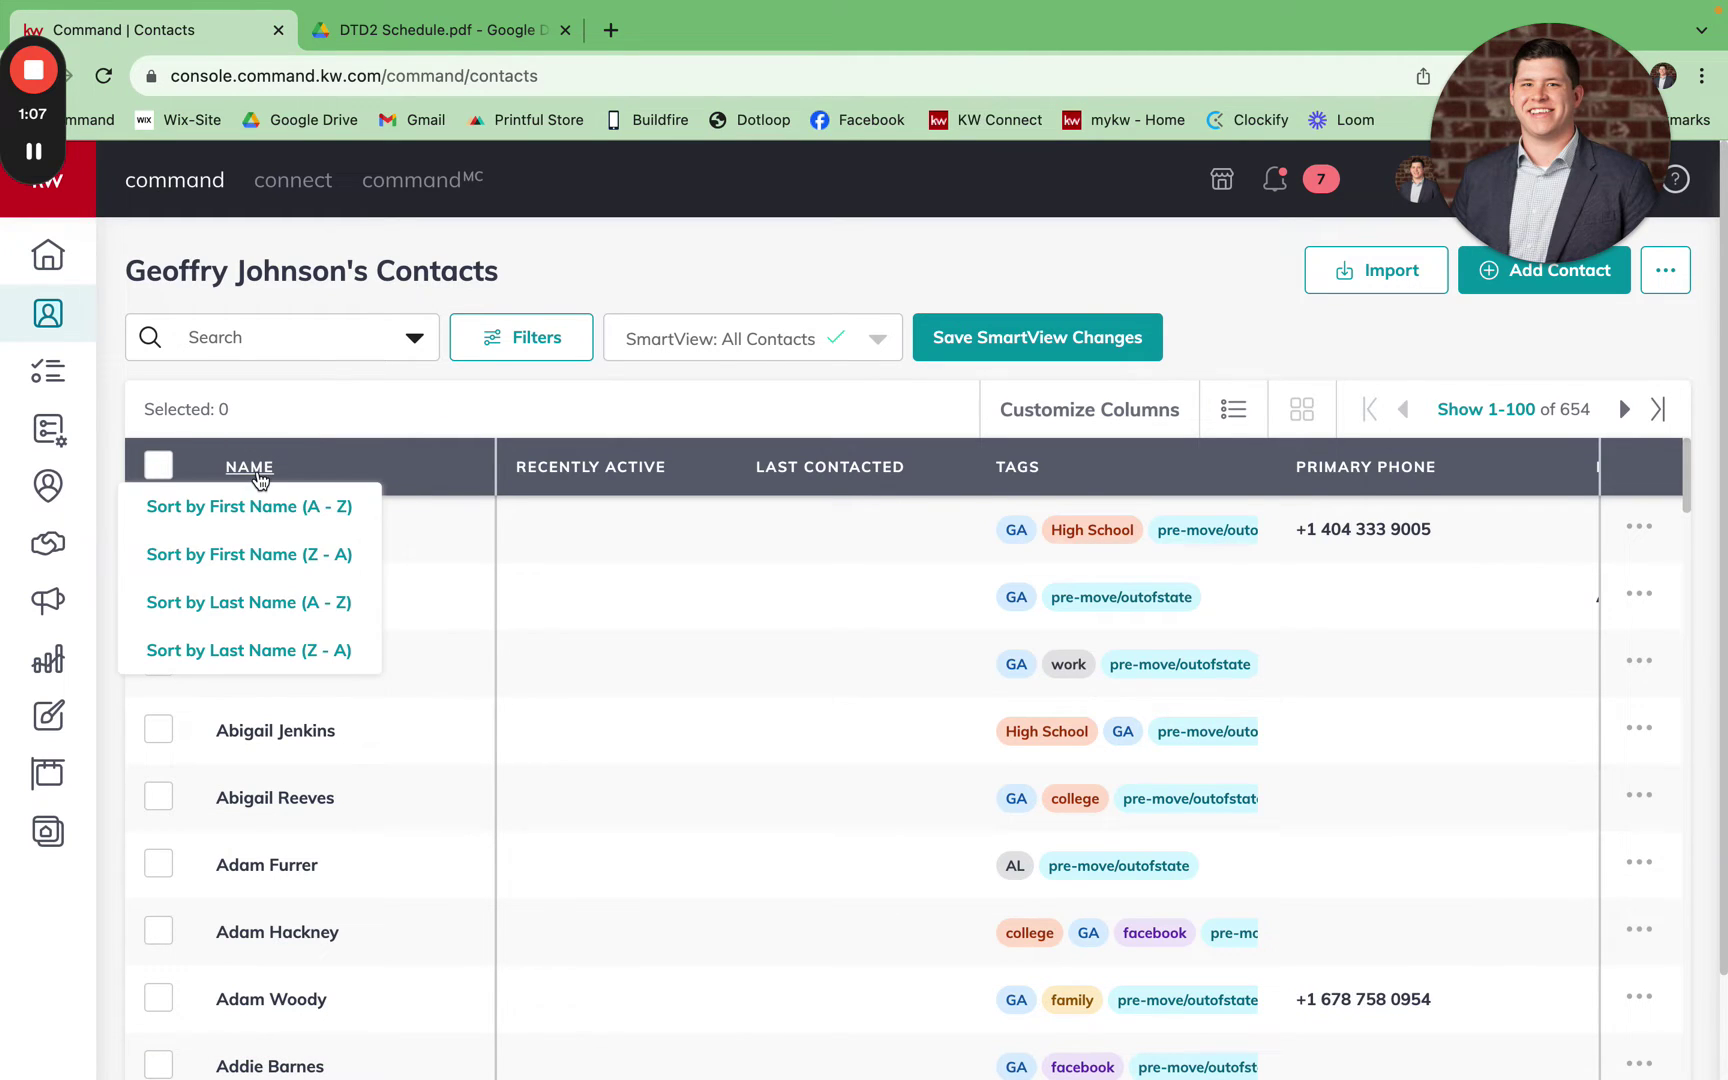
{"action": "left_click", "coordinate": [265, 603]}
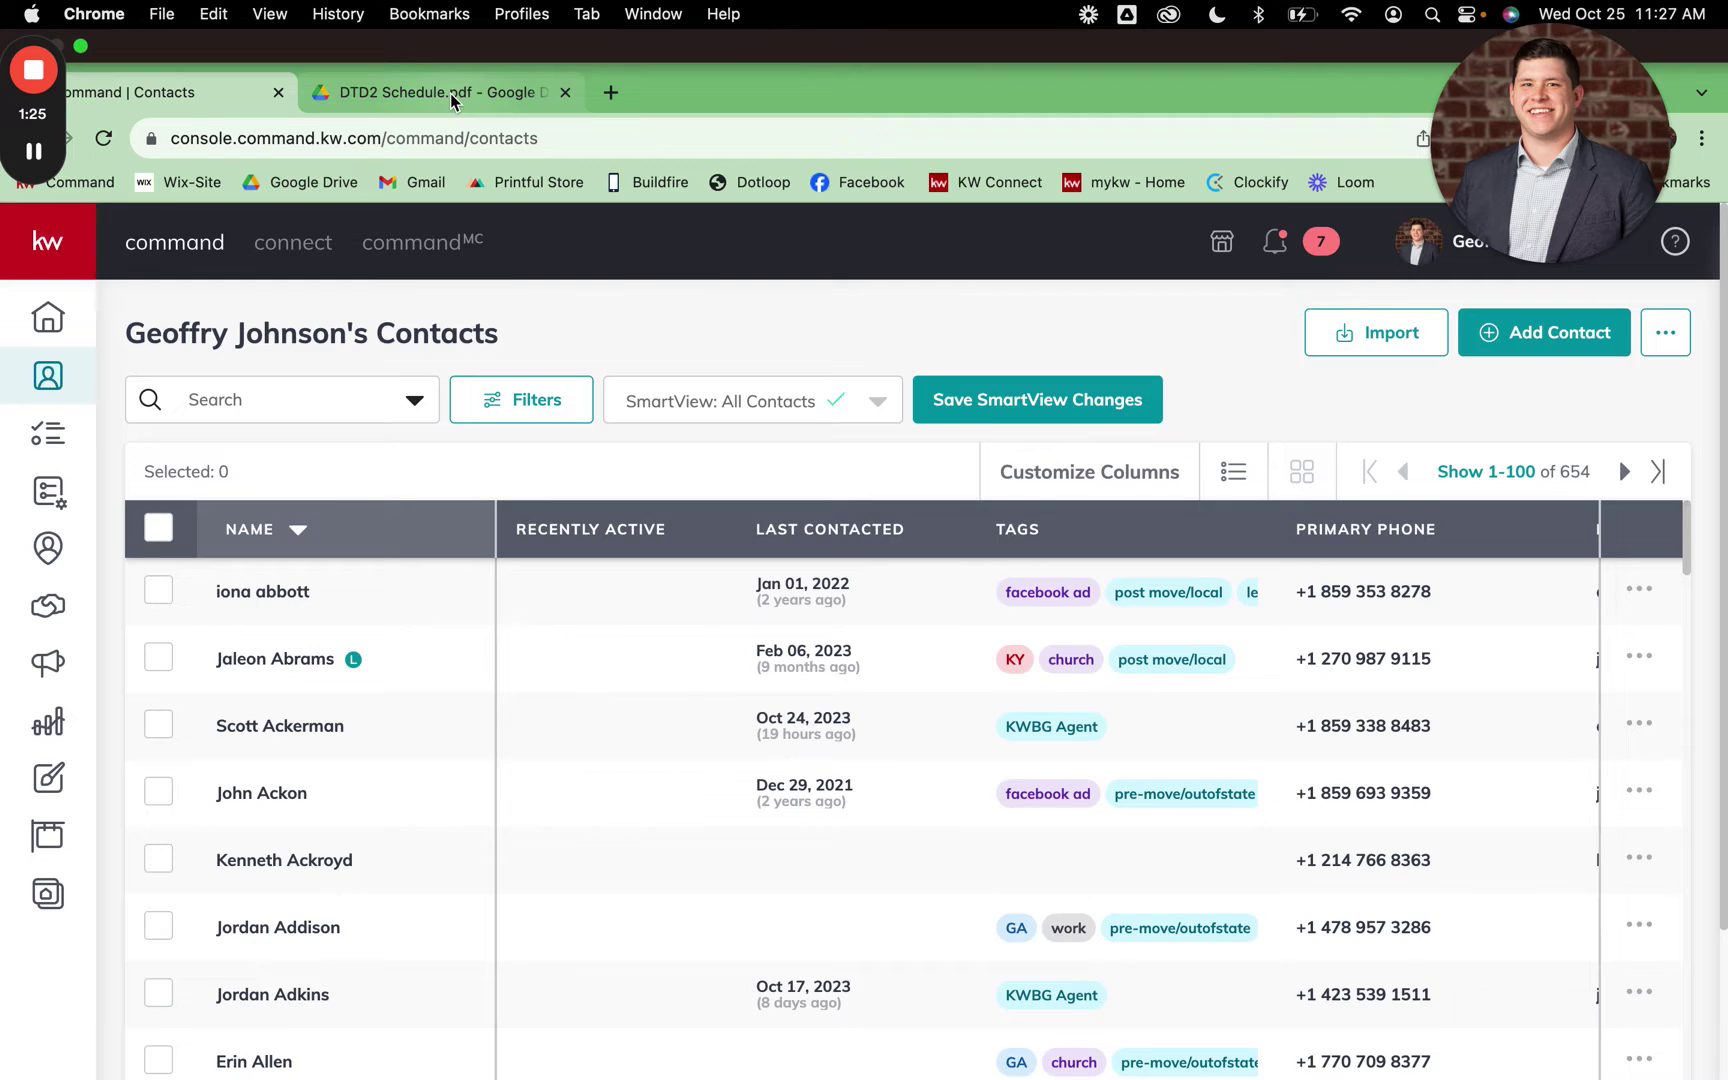
{"action": "left_click", "coordinate": [453, 100]}
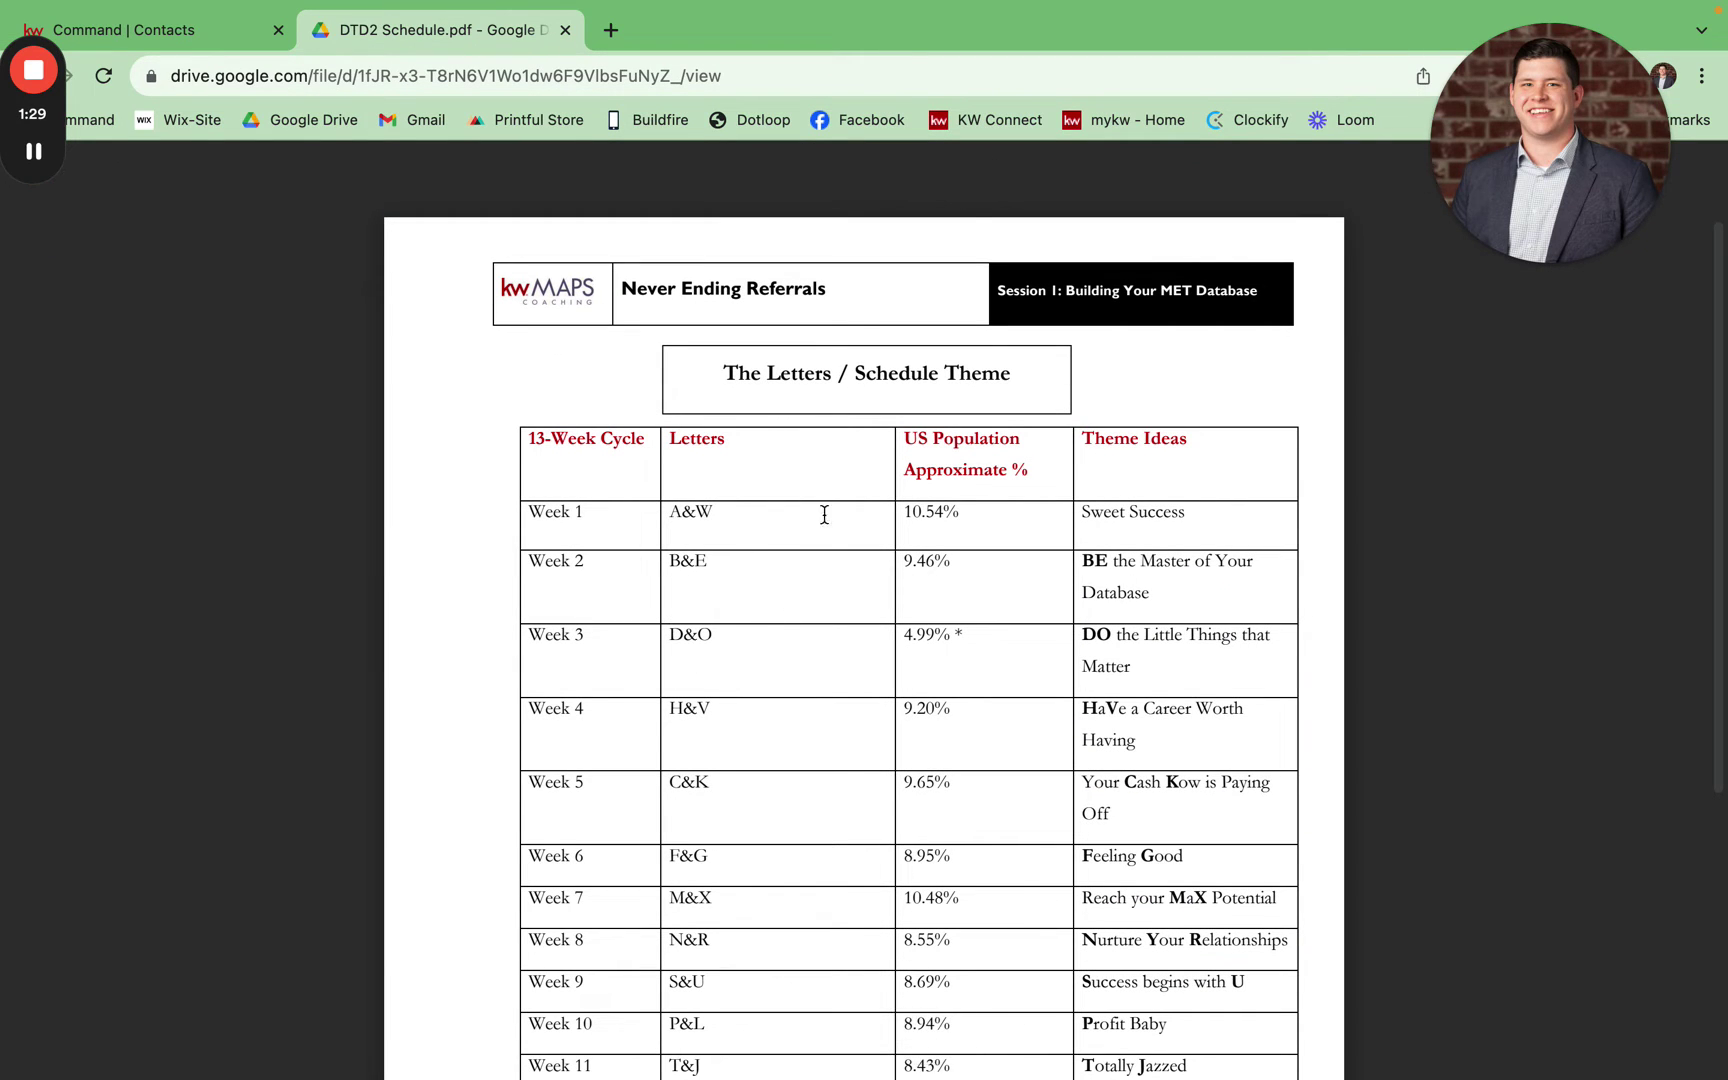
- Scroll the DTD2 letter schedule through Week 13, then return to the Command Contacts list
{"action": "scroll", "coordinate": [761, 616], "scroll_direction": "down", "scroll_amount": 1}
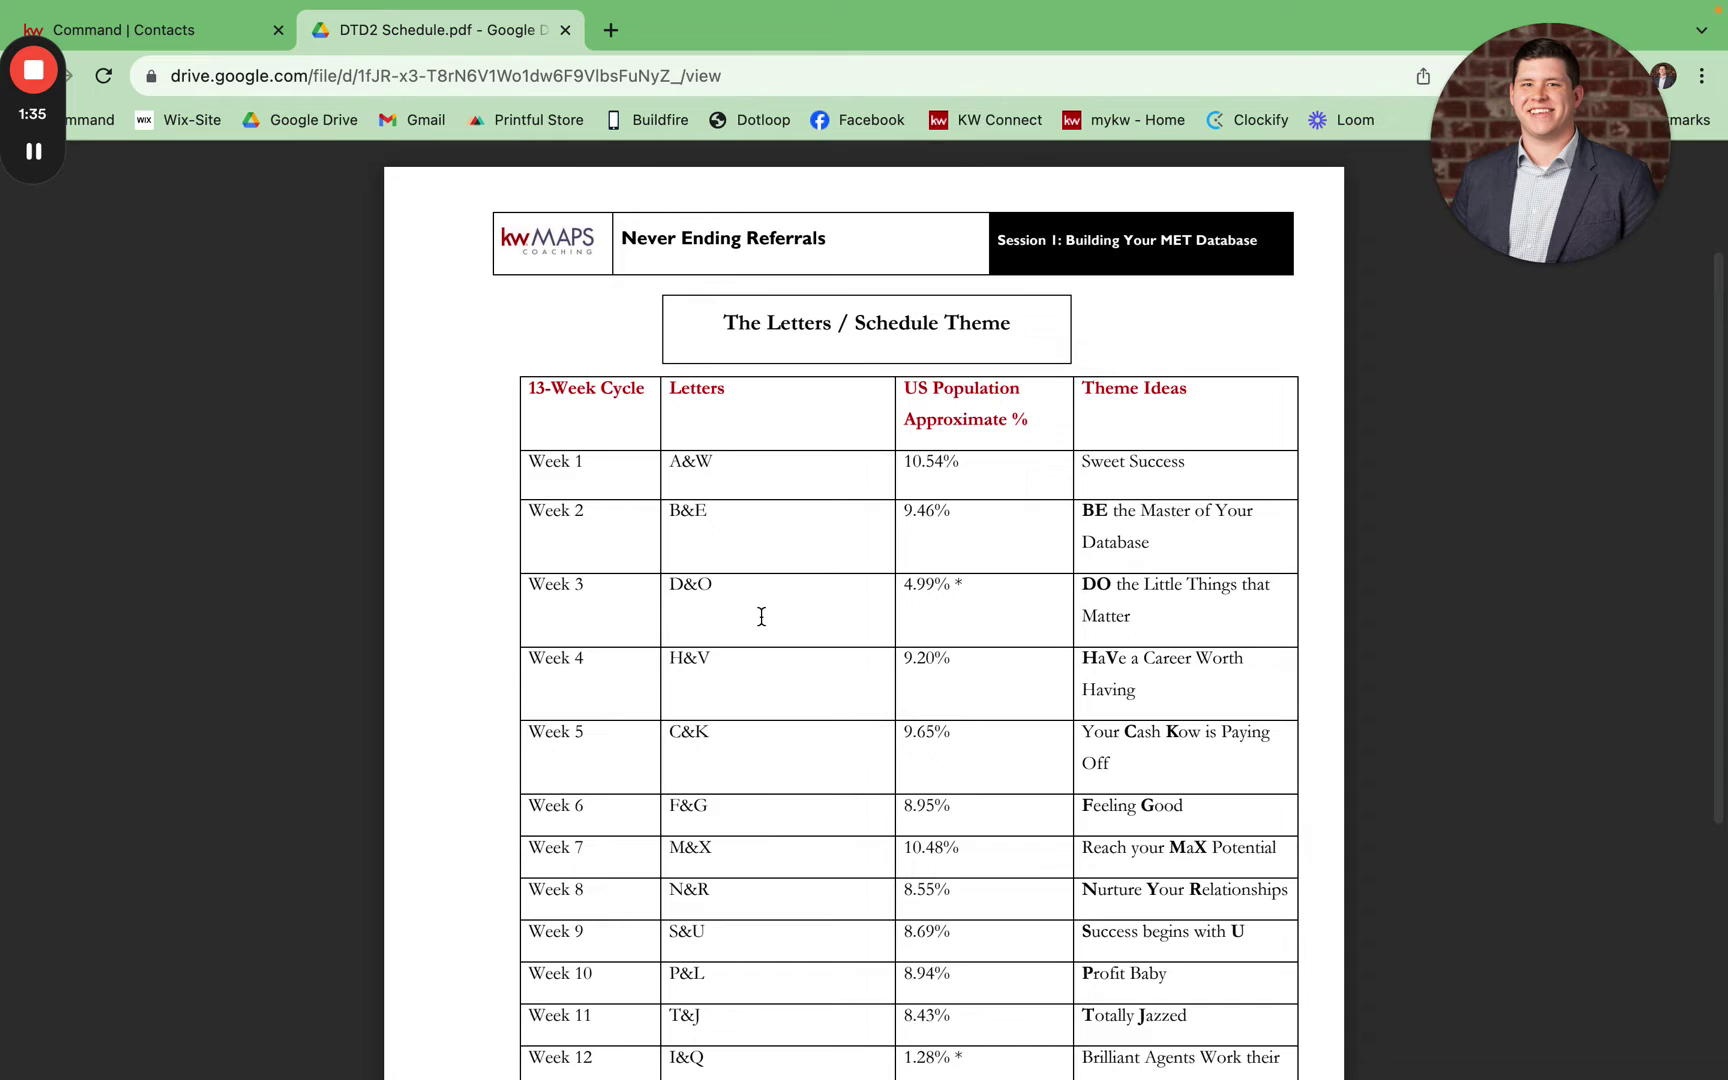
{"action": "scroll", "coordinate": [761, 616], "scroll_direction": "down", "scroll_amount": 3}
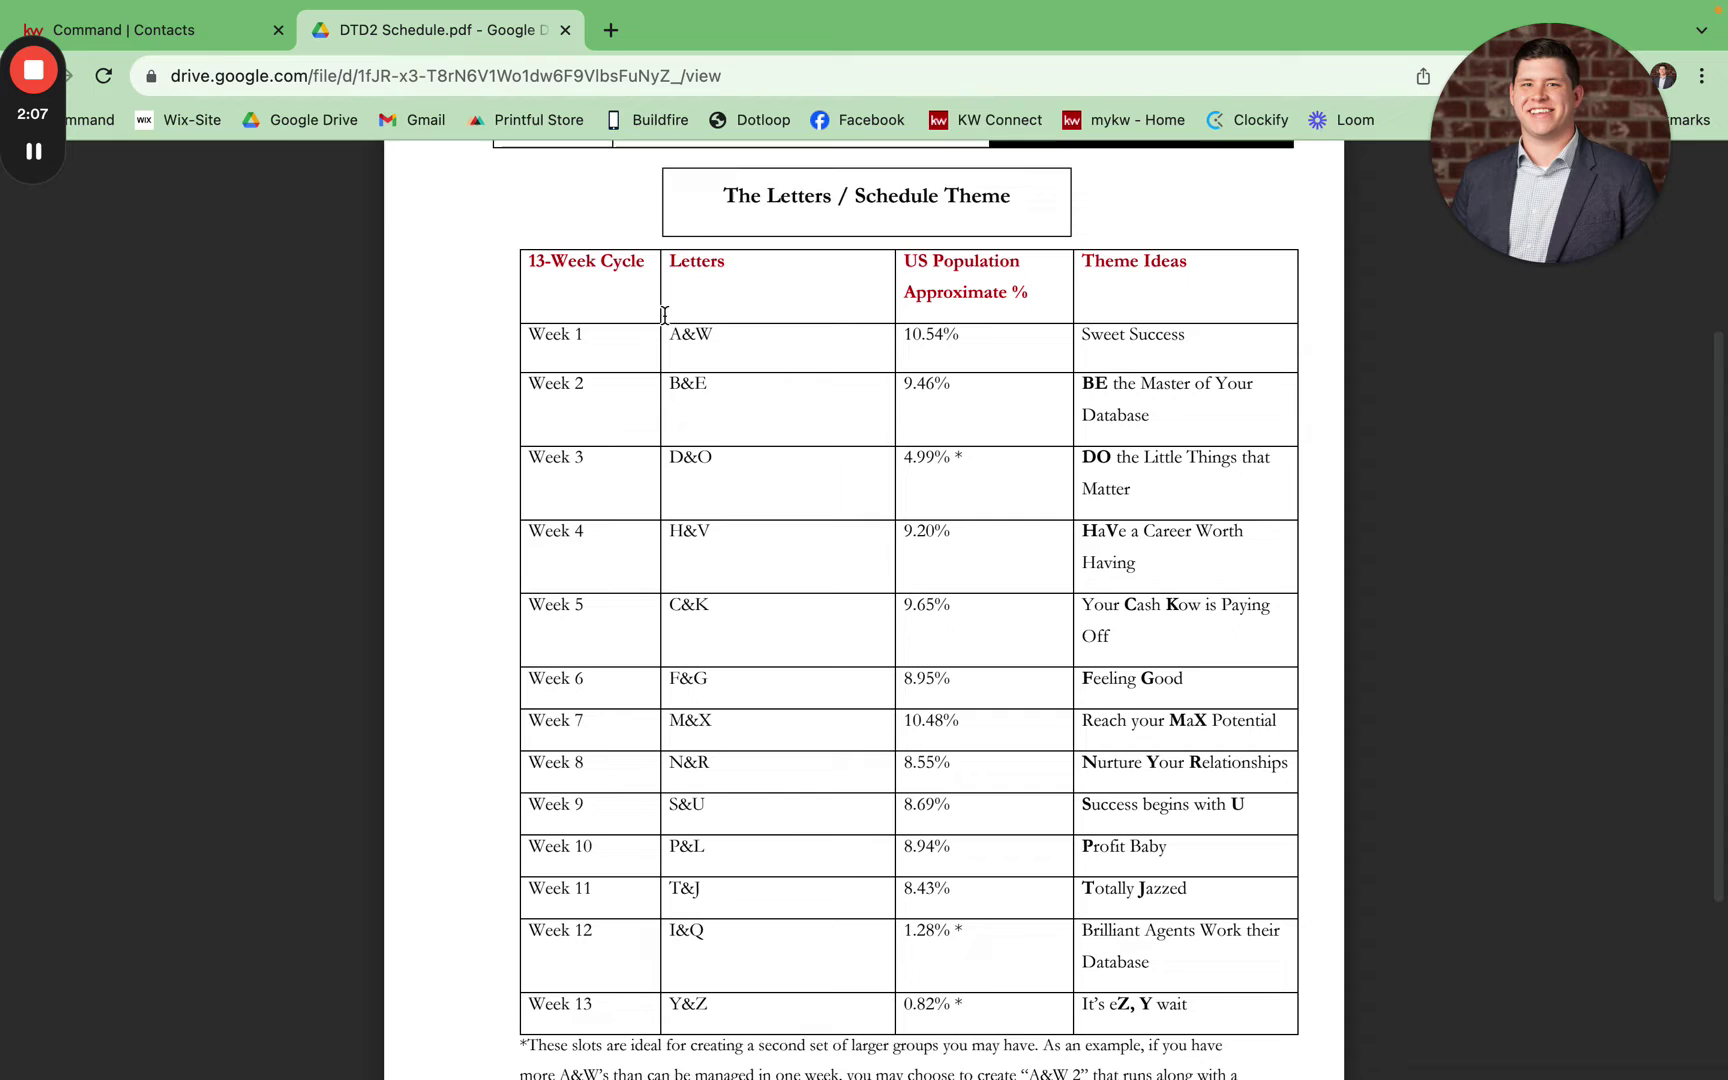
{"action": "left_click", "coordinate": [238, 40]}
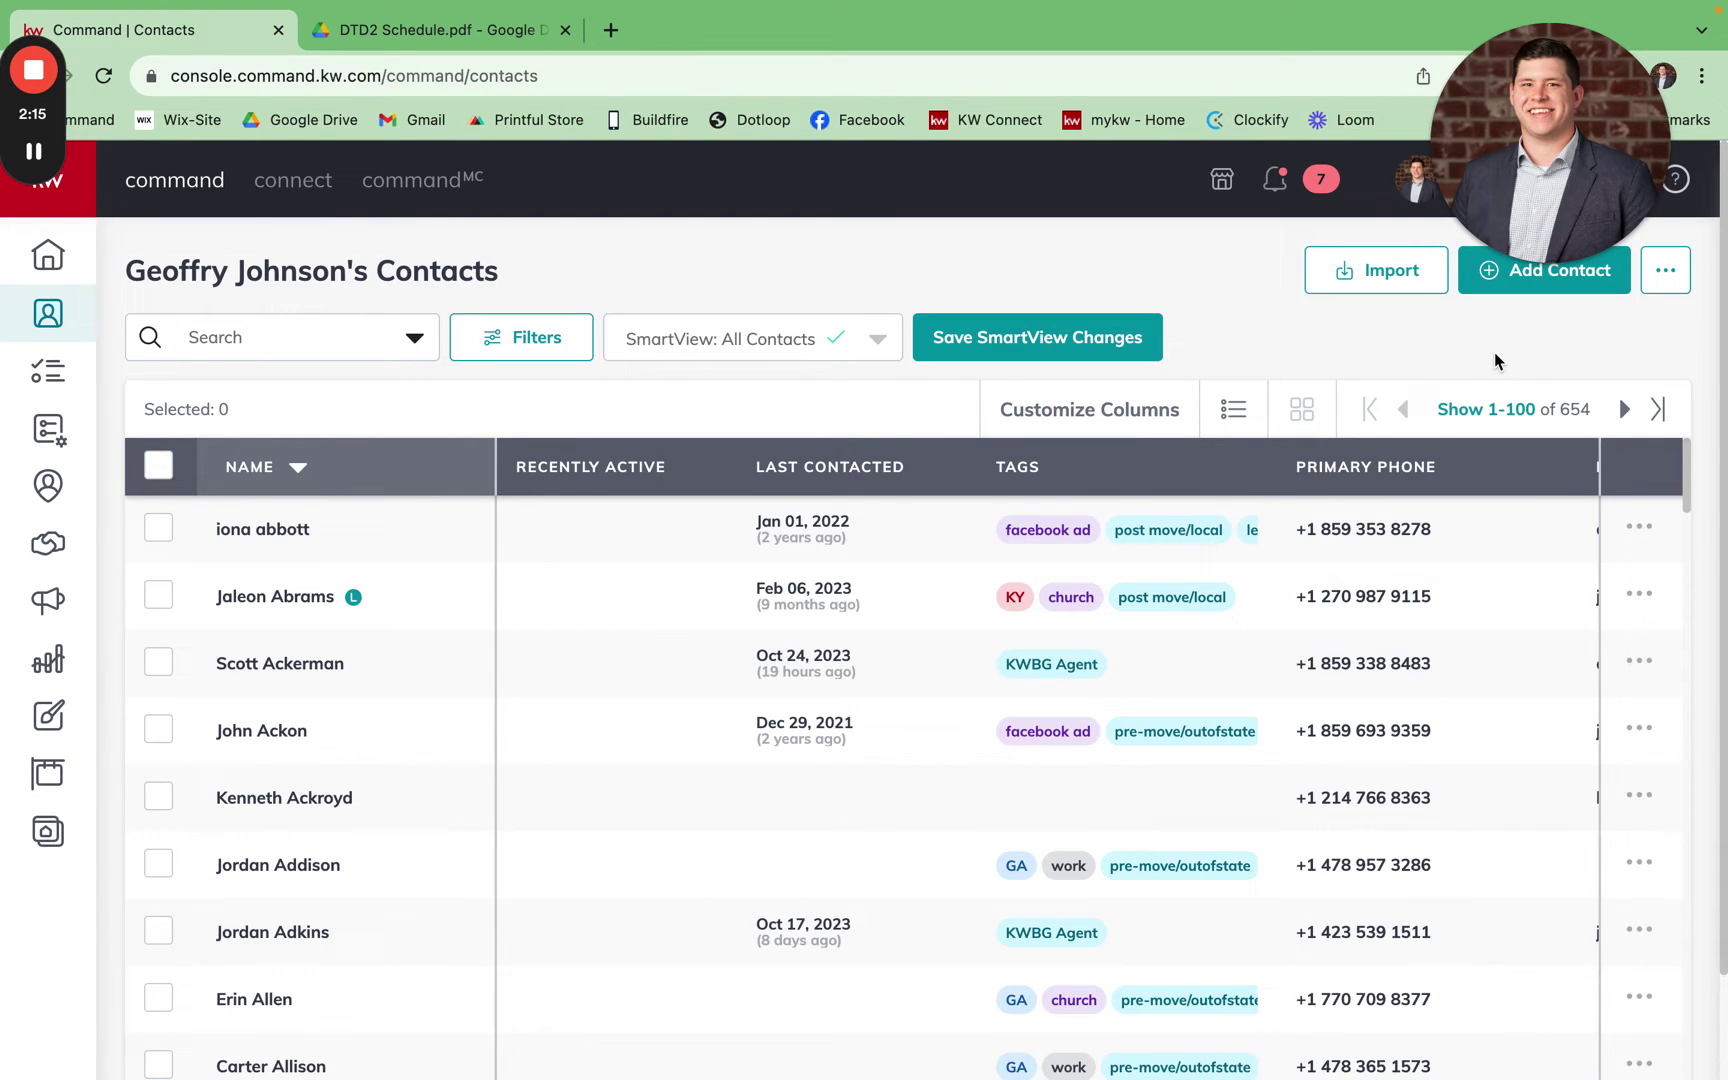
- Filter the contacts by the 'test' tag so only 4 contacts remain
{"action": "left_click", "coordinate": [1666, 270]}
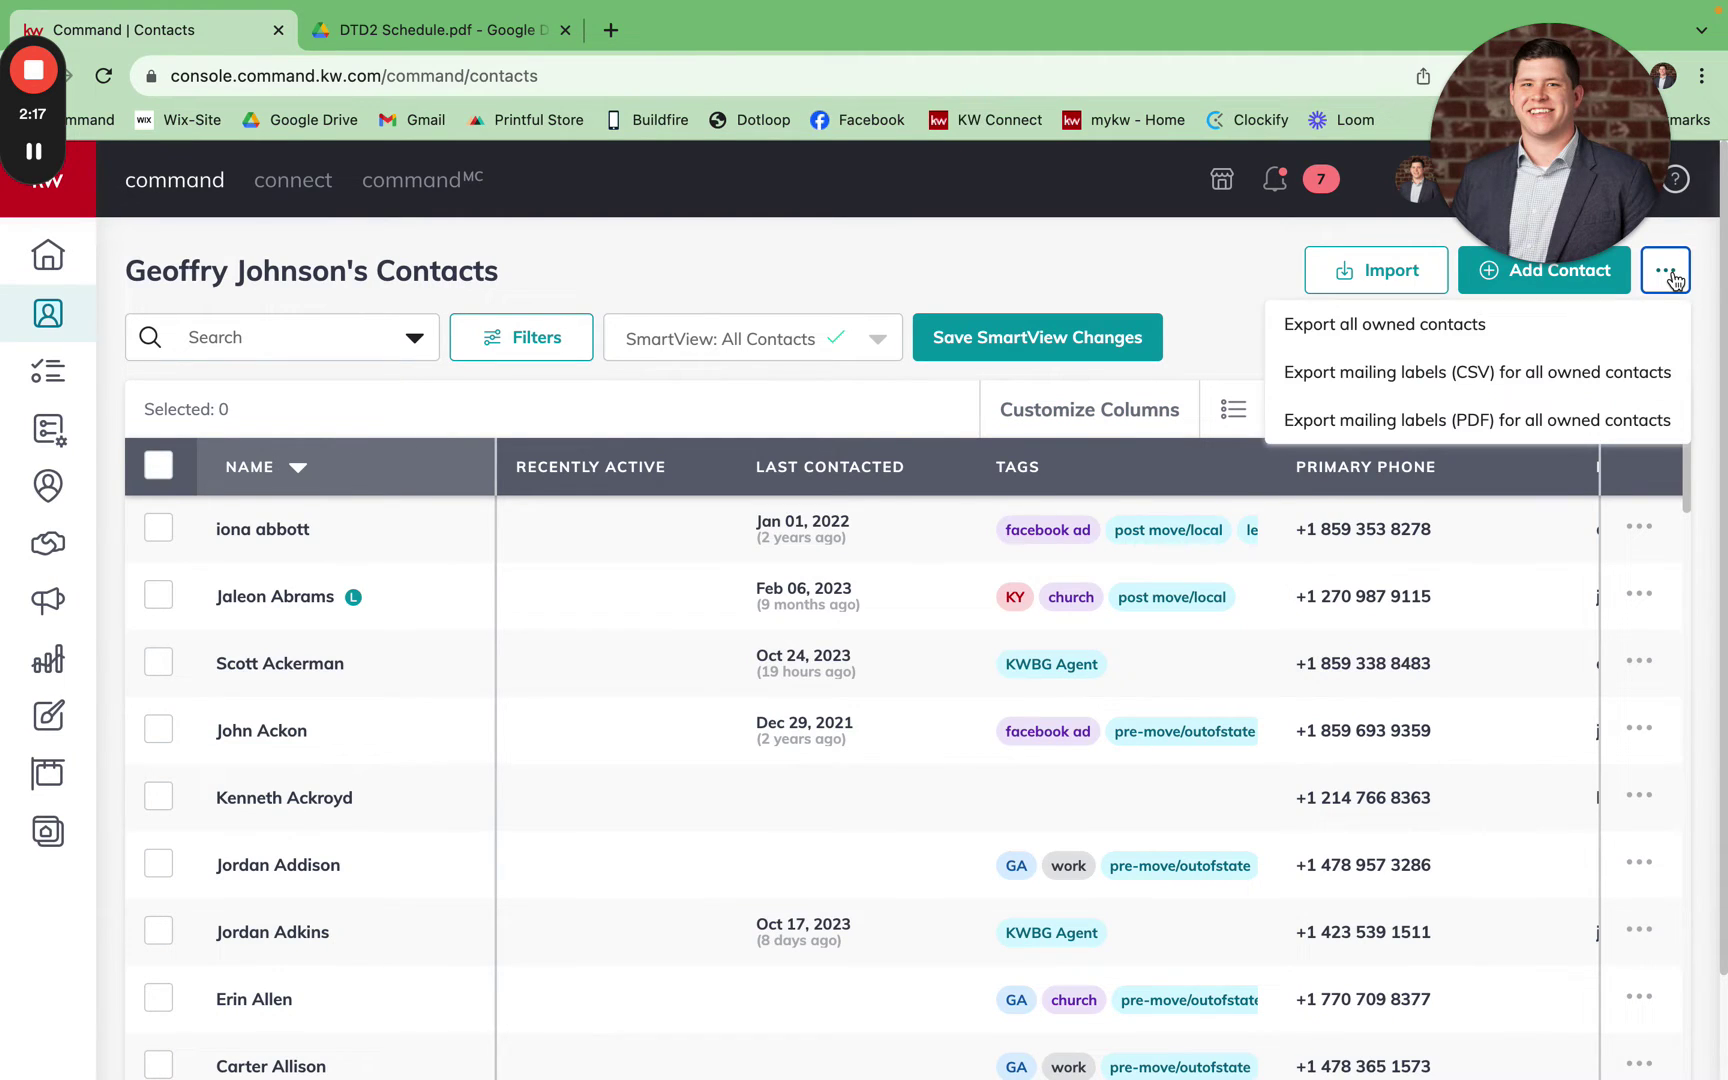
{"action": "left_click", "coordinate": [1666, 270]}
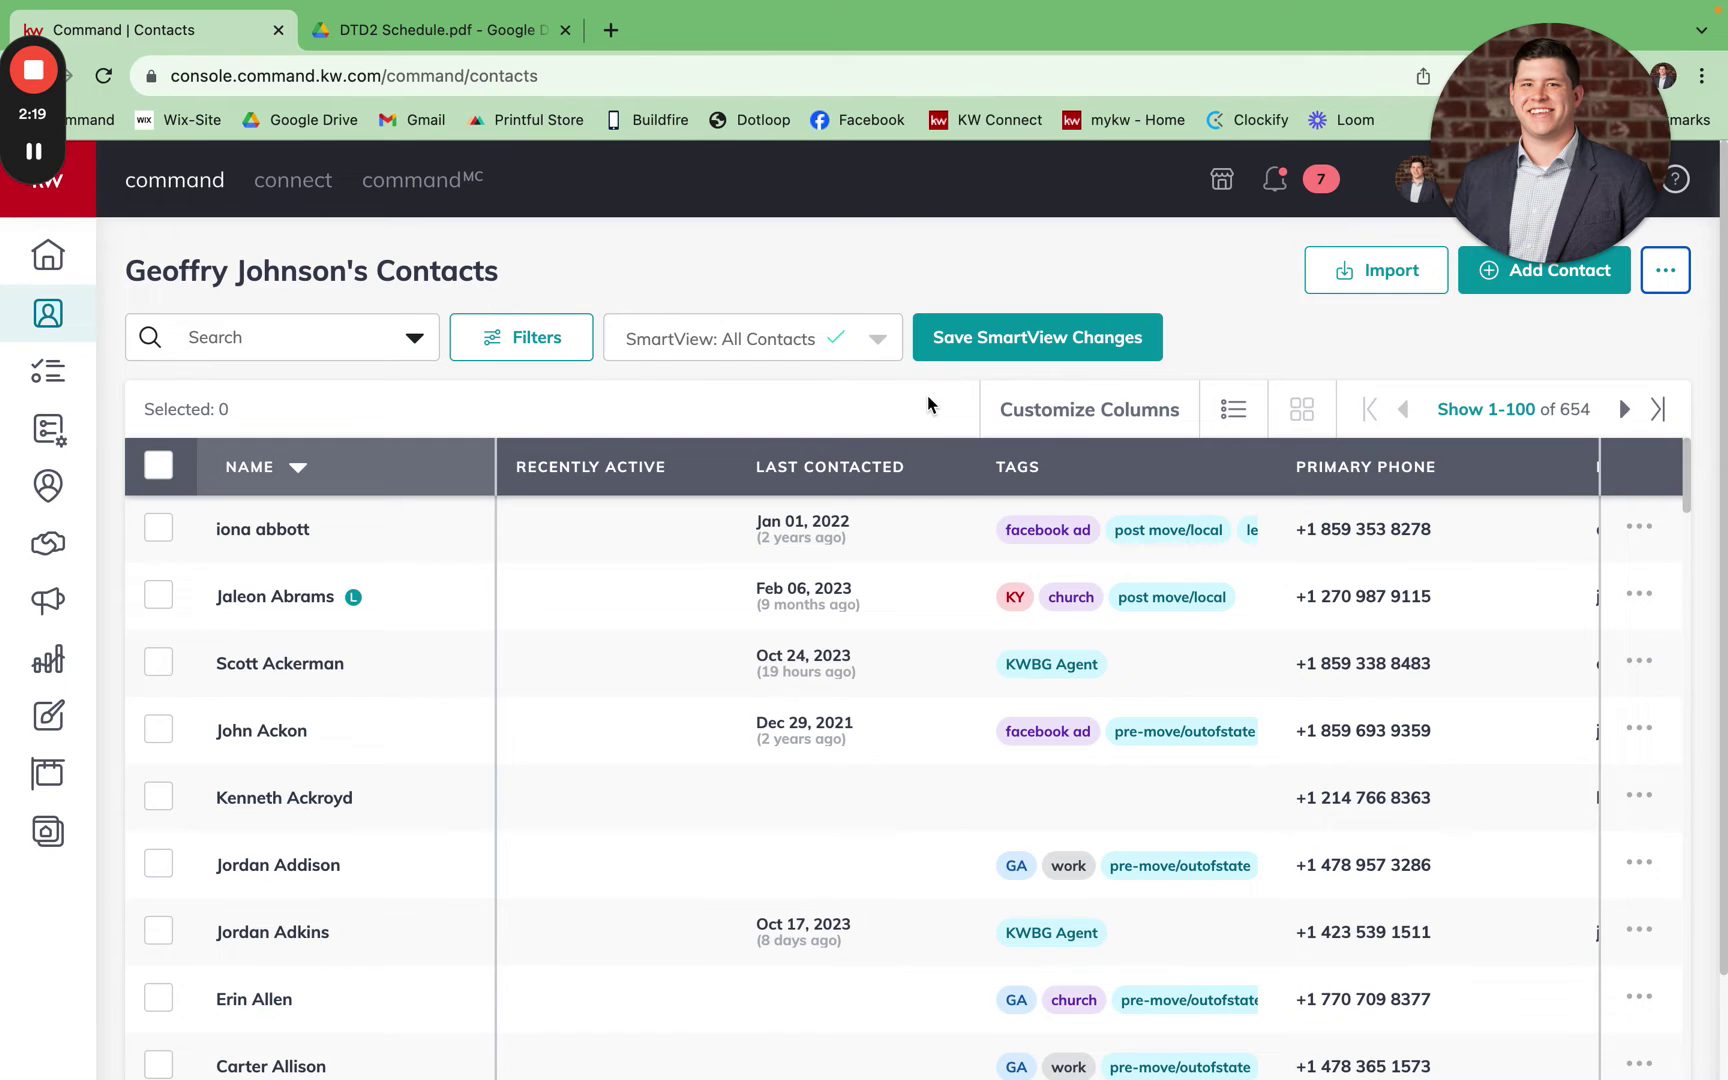
{"action": "left_click", "coordinate": [556, 348]}
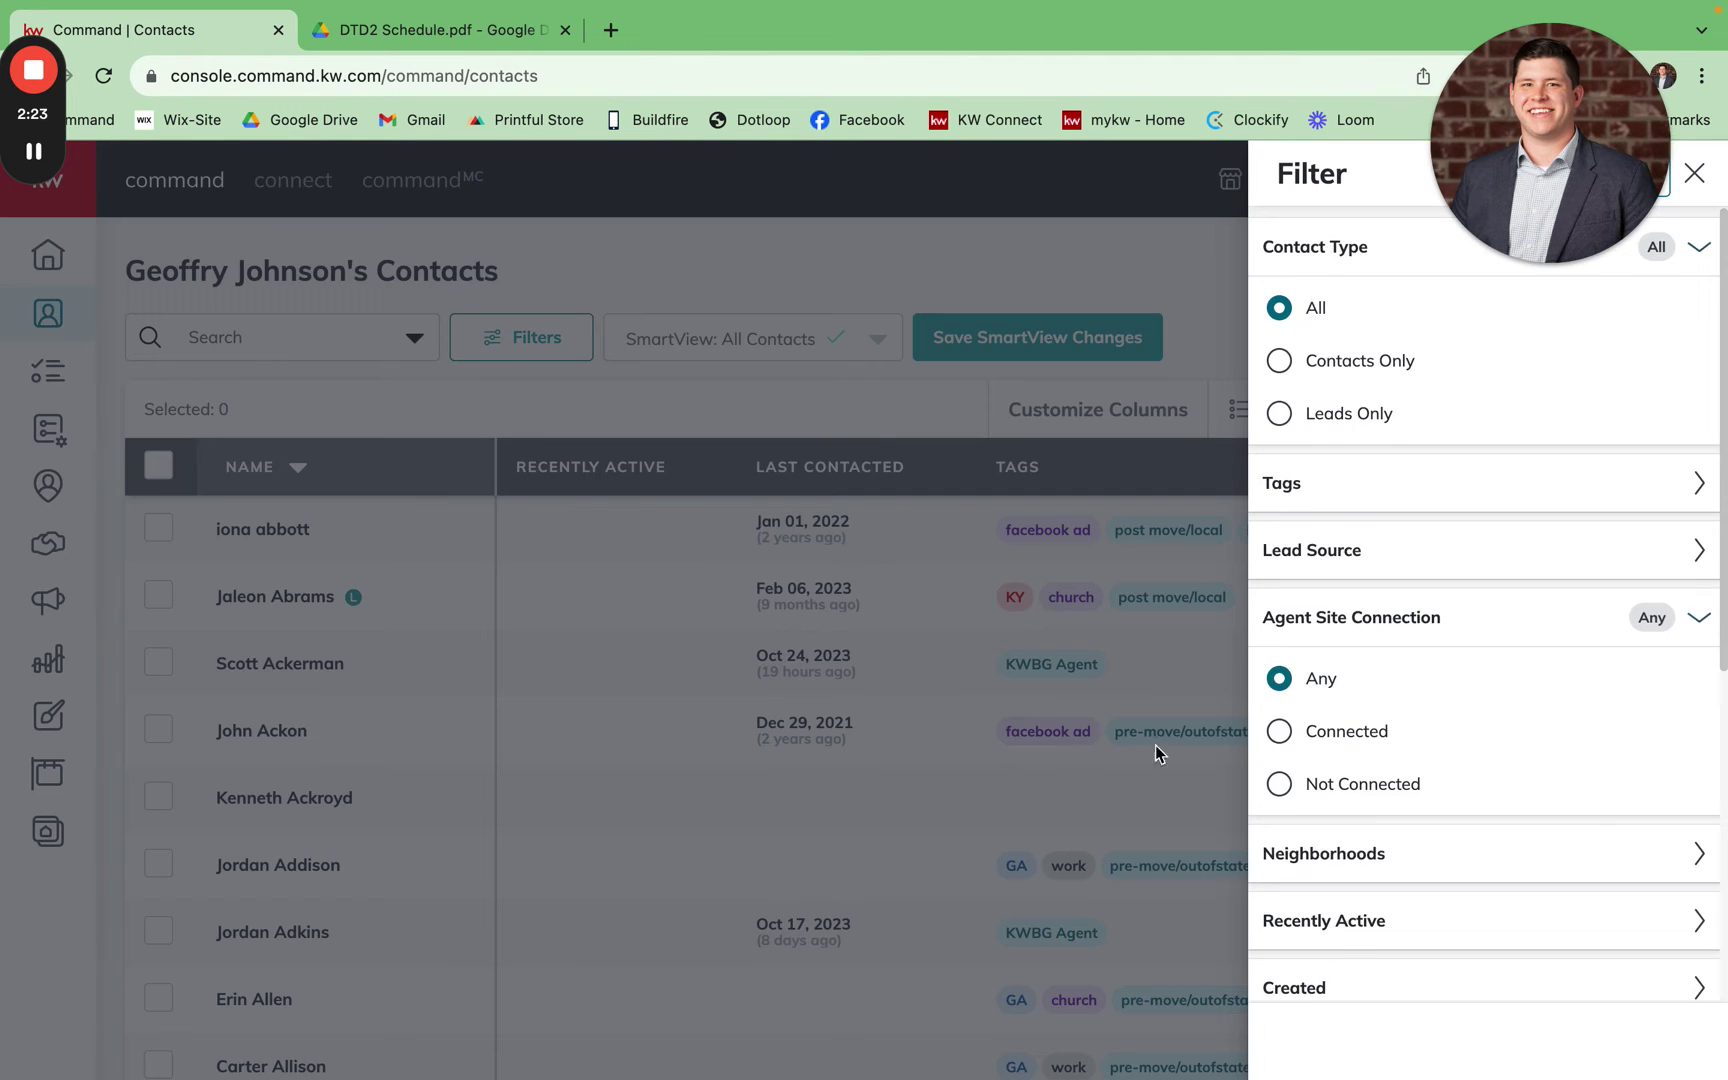
{"action": "left_click", "coordinate": [1413, 500]}
{"action": "left_click", "coordinate": [1357, 536]}
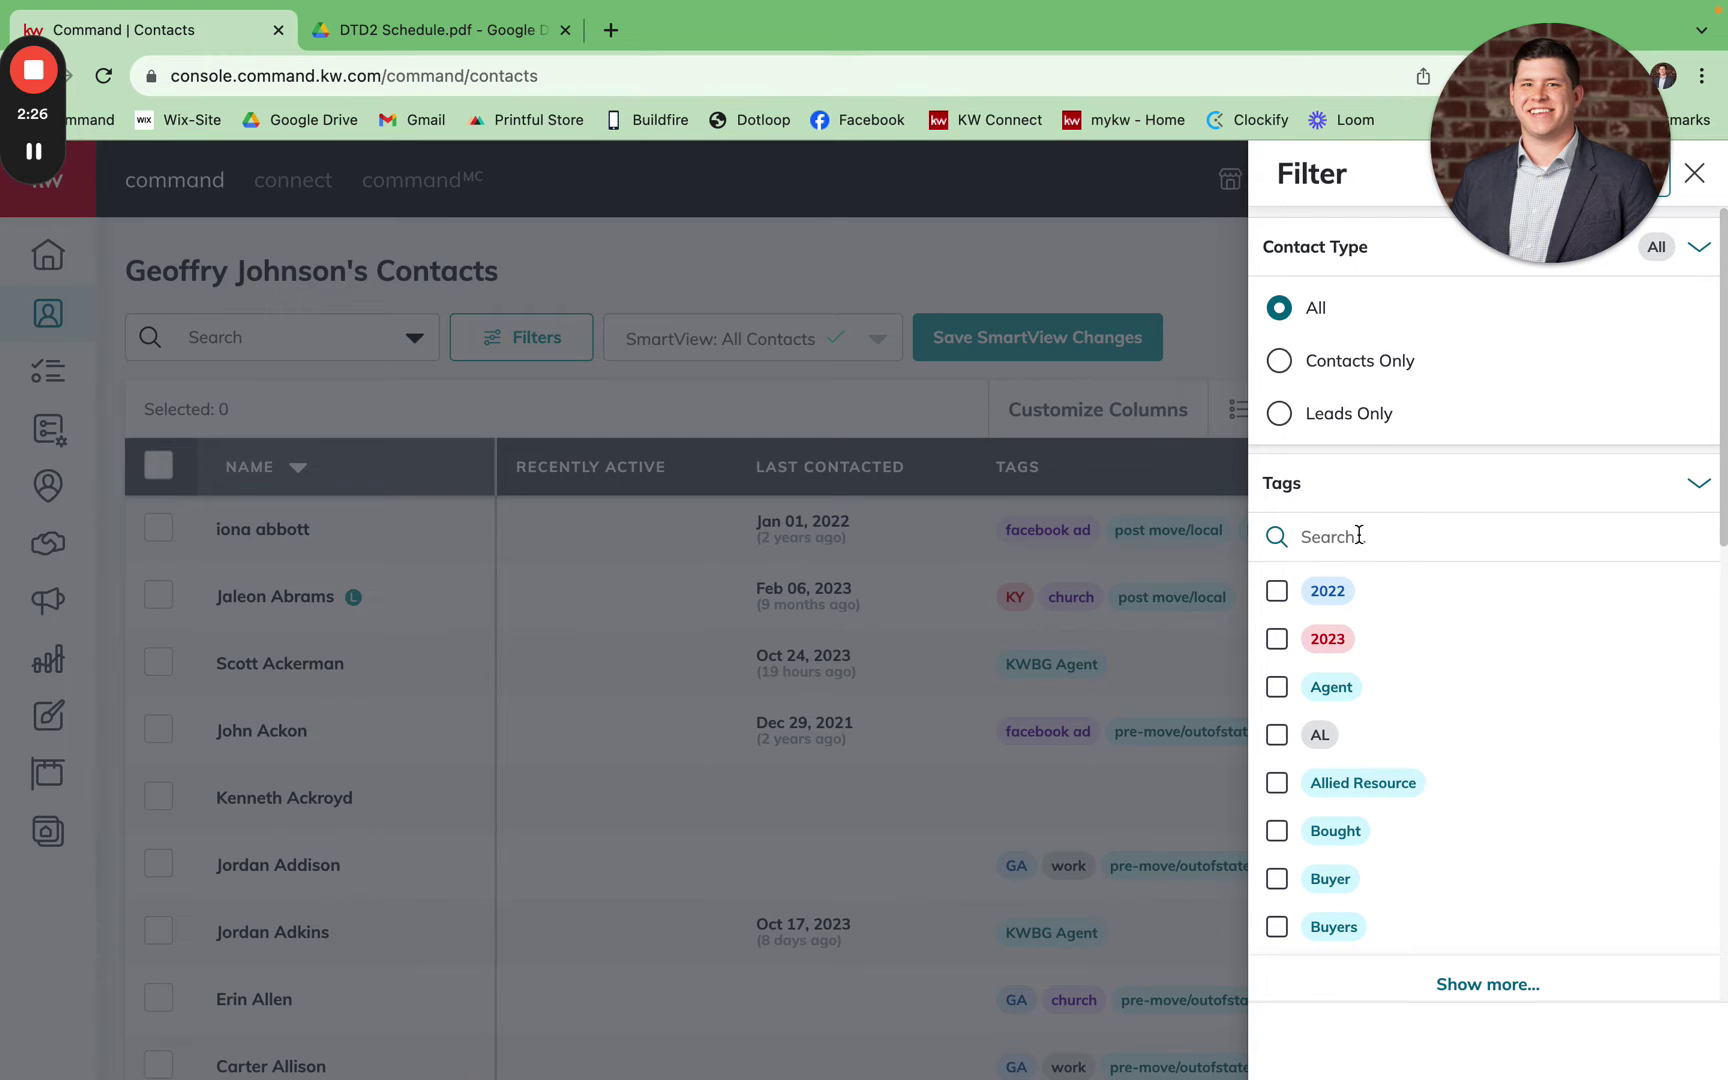
{"action": "type", "text": "test"}
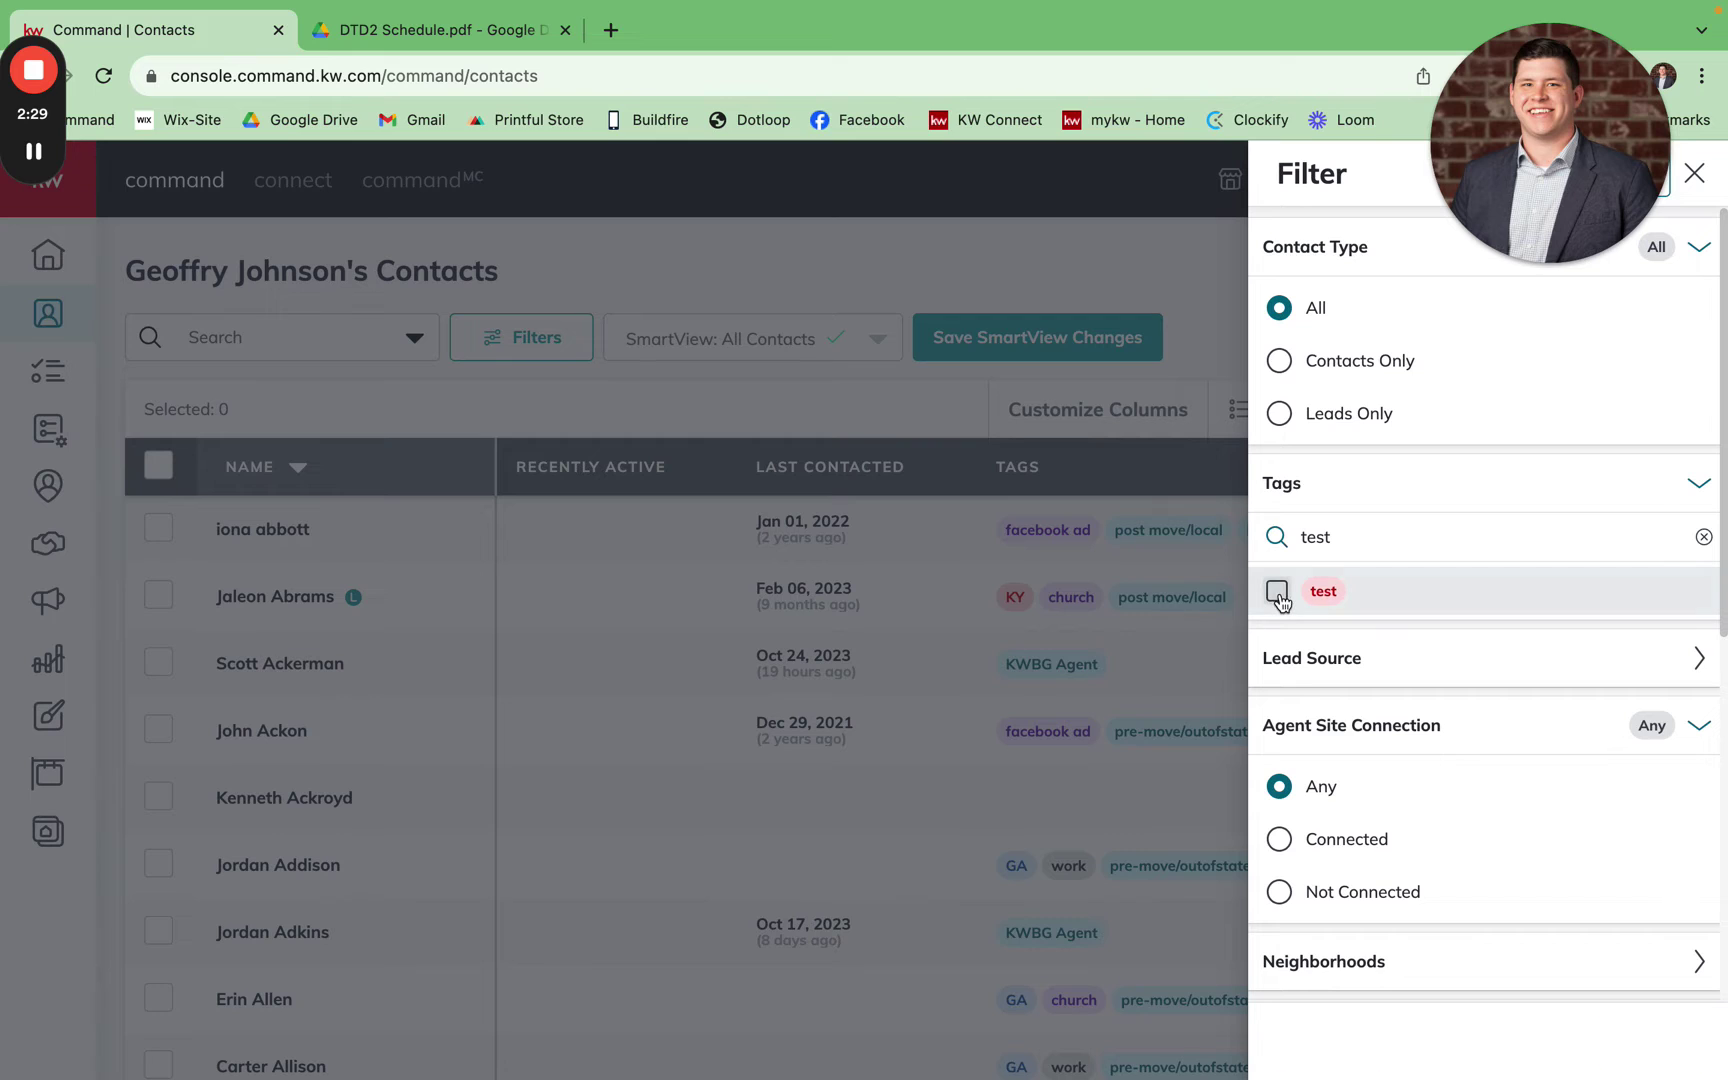
{"action": "left_click", "coordinate": [1279, 593]}
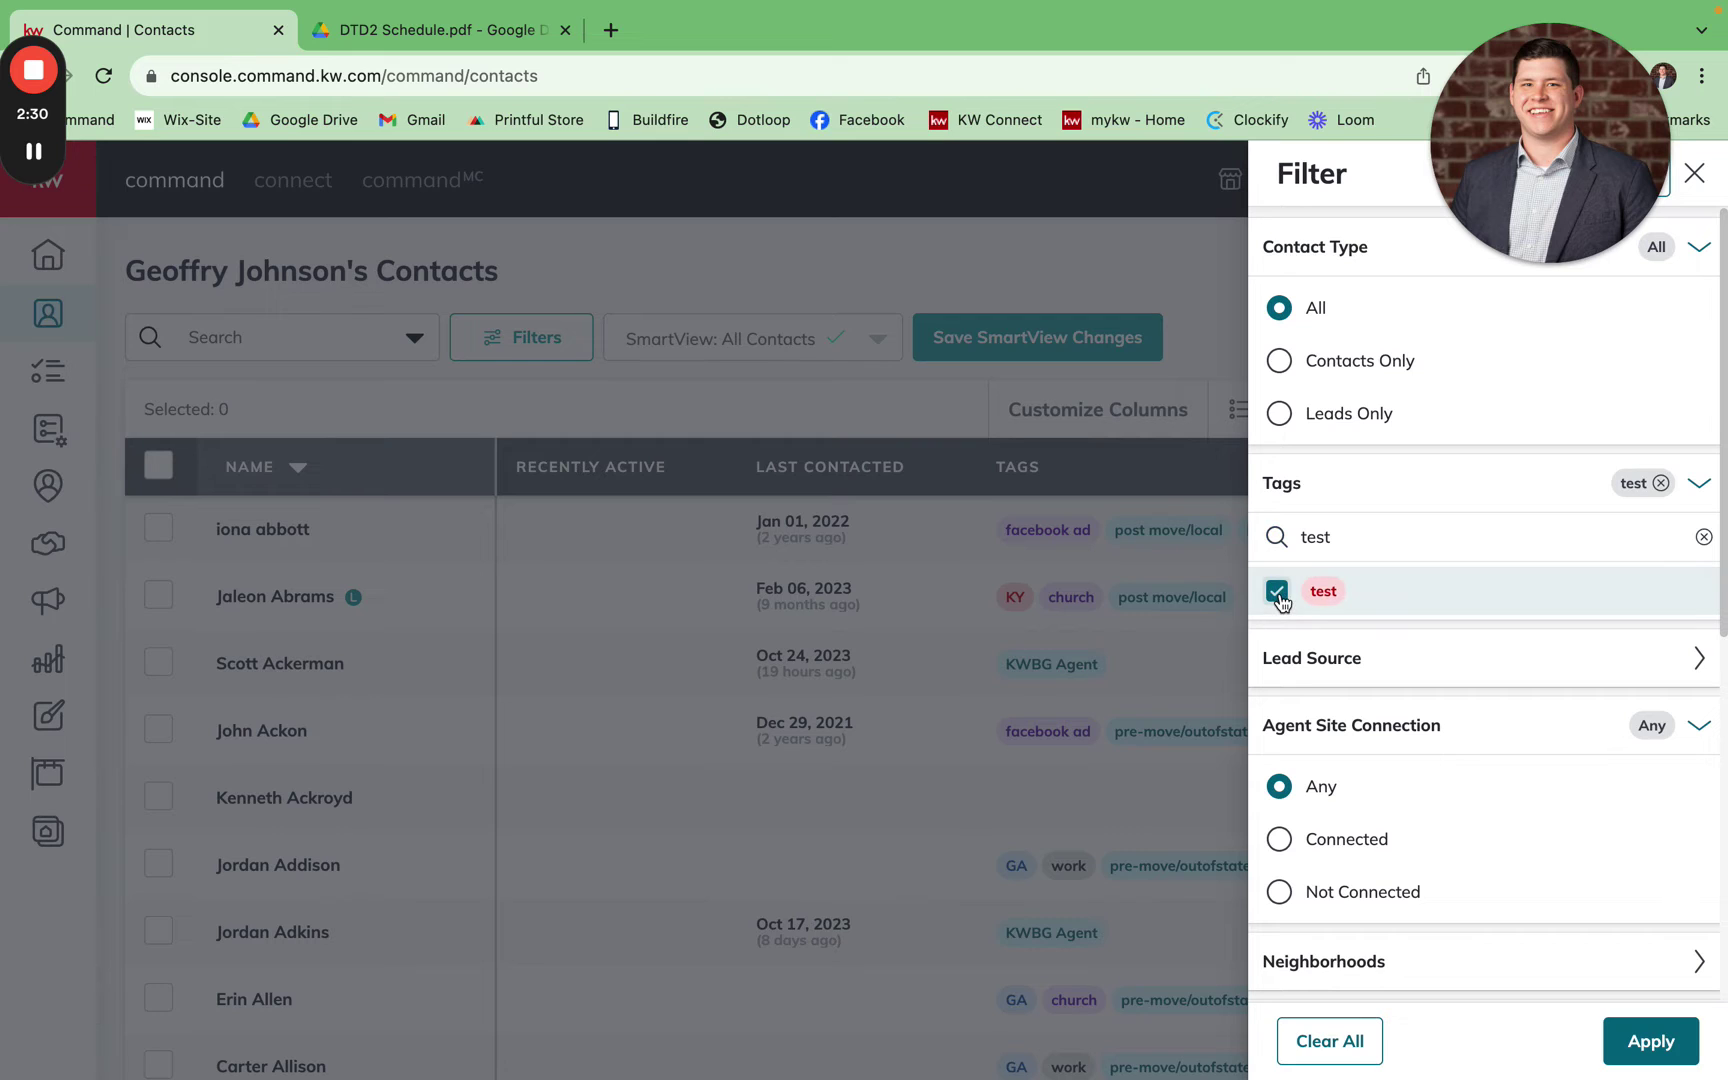
{"action": "left_click", "coordinate": [1650, 1043]}
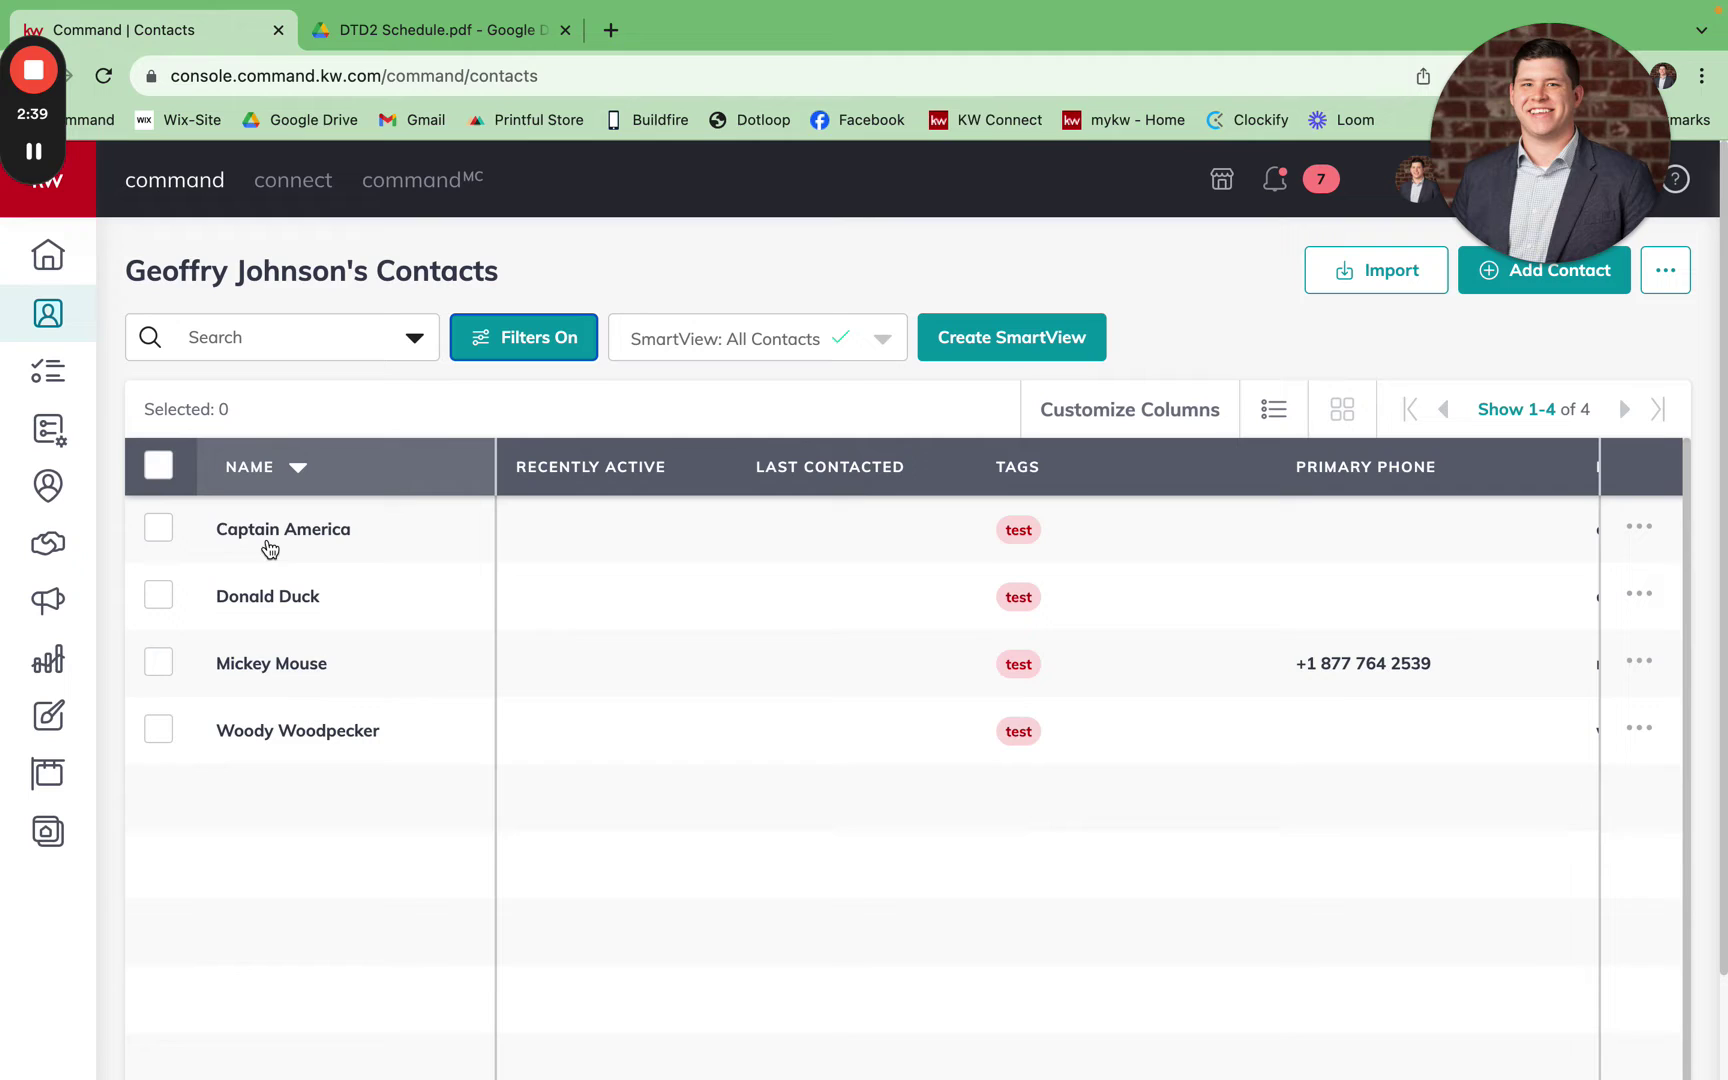
- Select the first and last test-tagged contacts for bulk tagging
{"action": "left_click", "coordinate": [165, 540]}
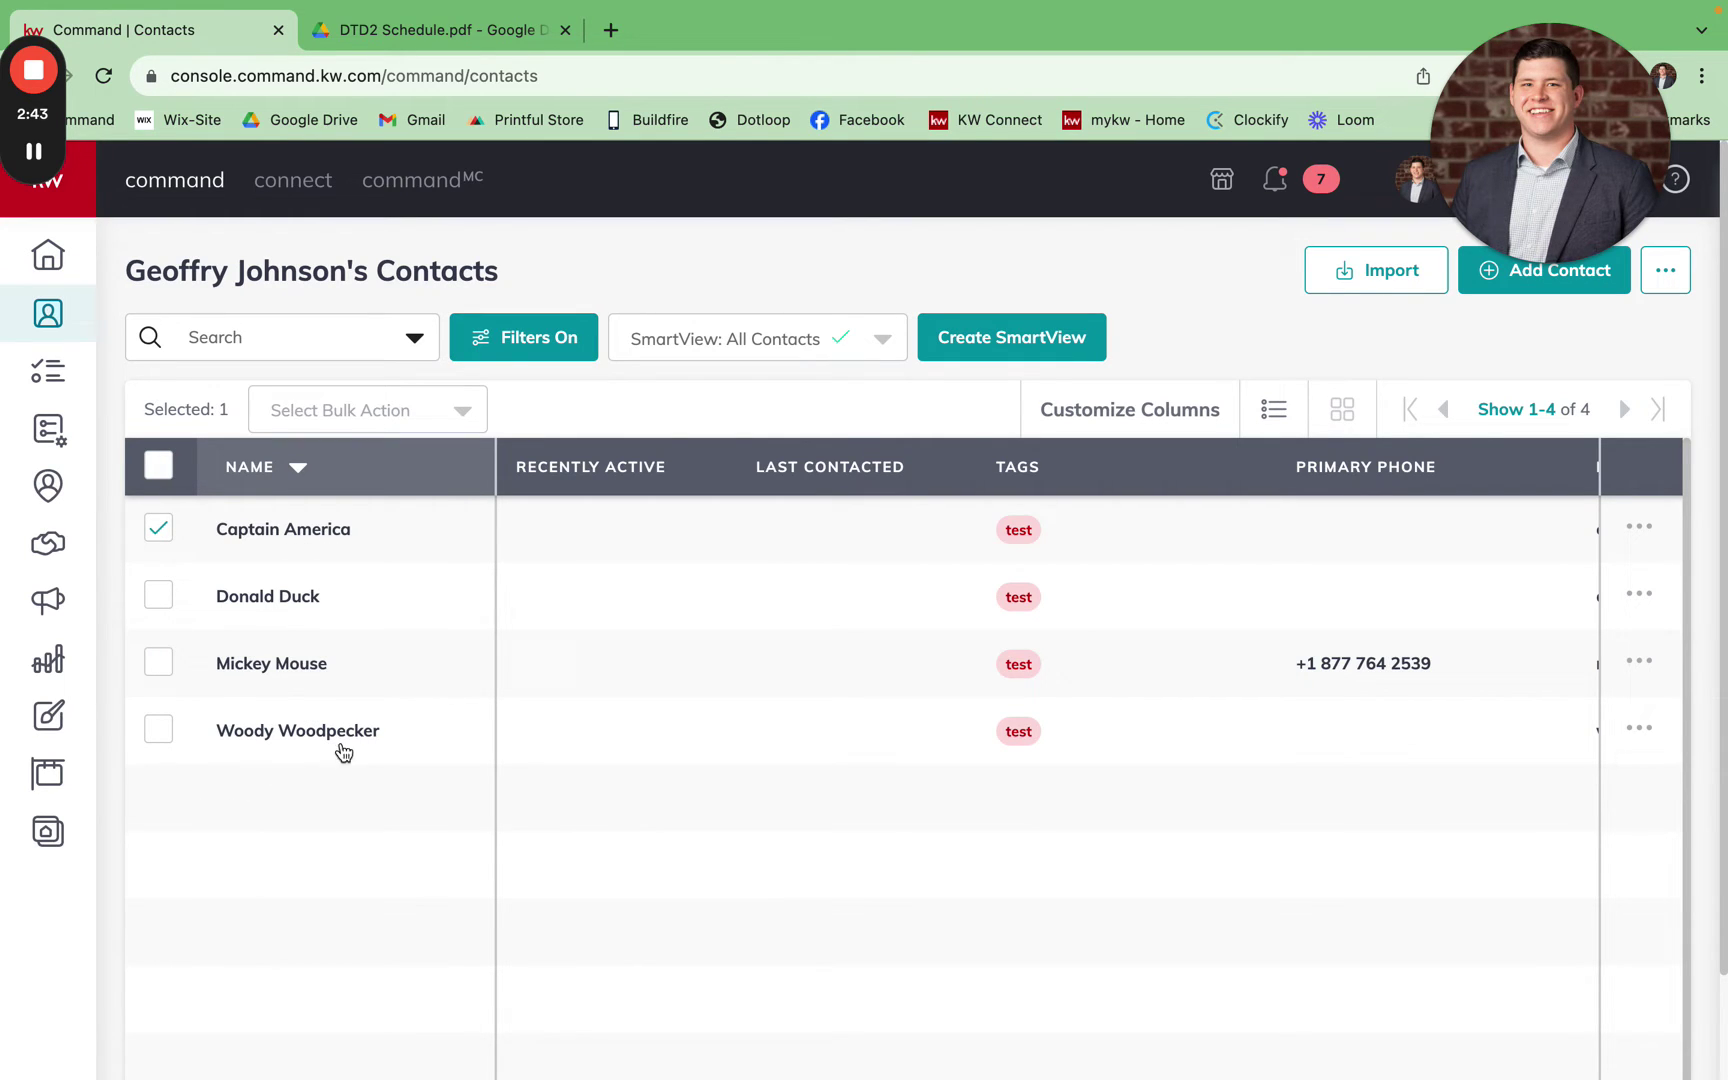
{"action": "left_click", "coordinate": [162, 734]}
{"action": "left_click", "coordinate": [470, 410]}
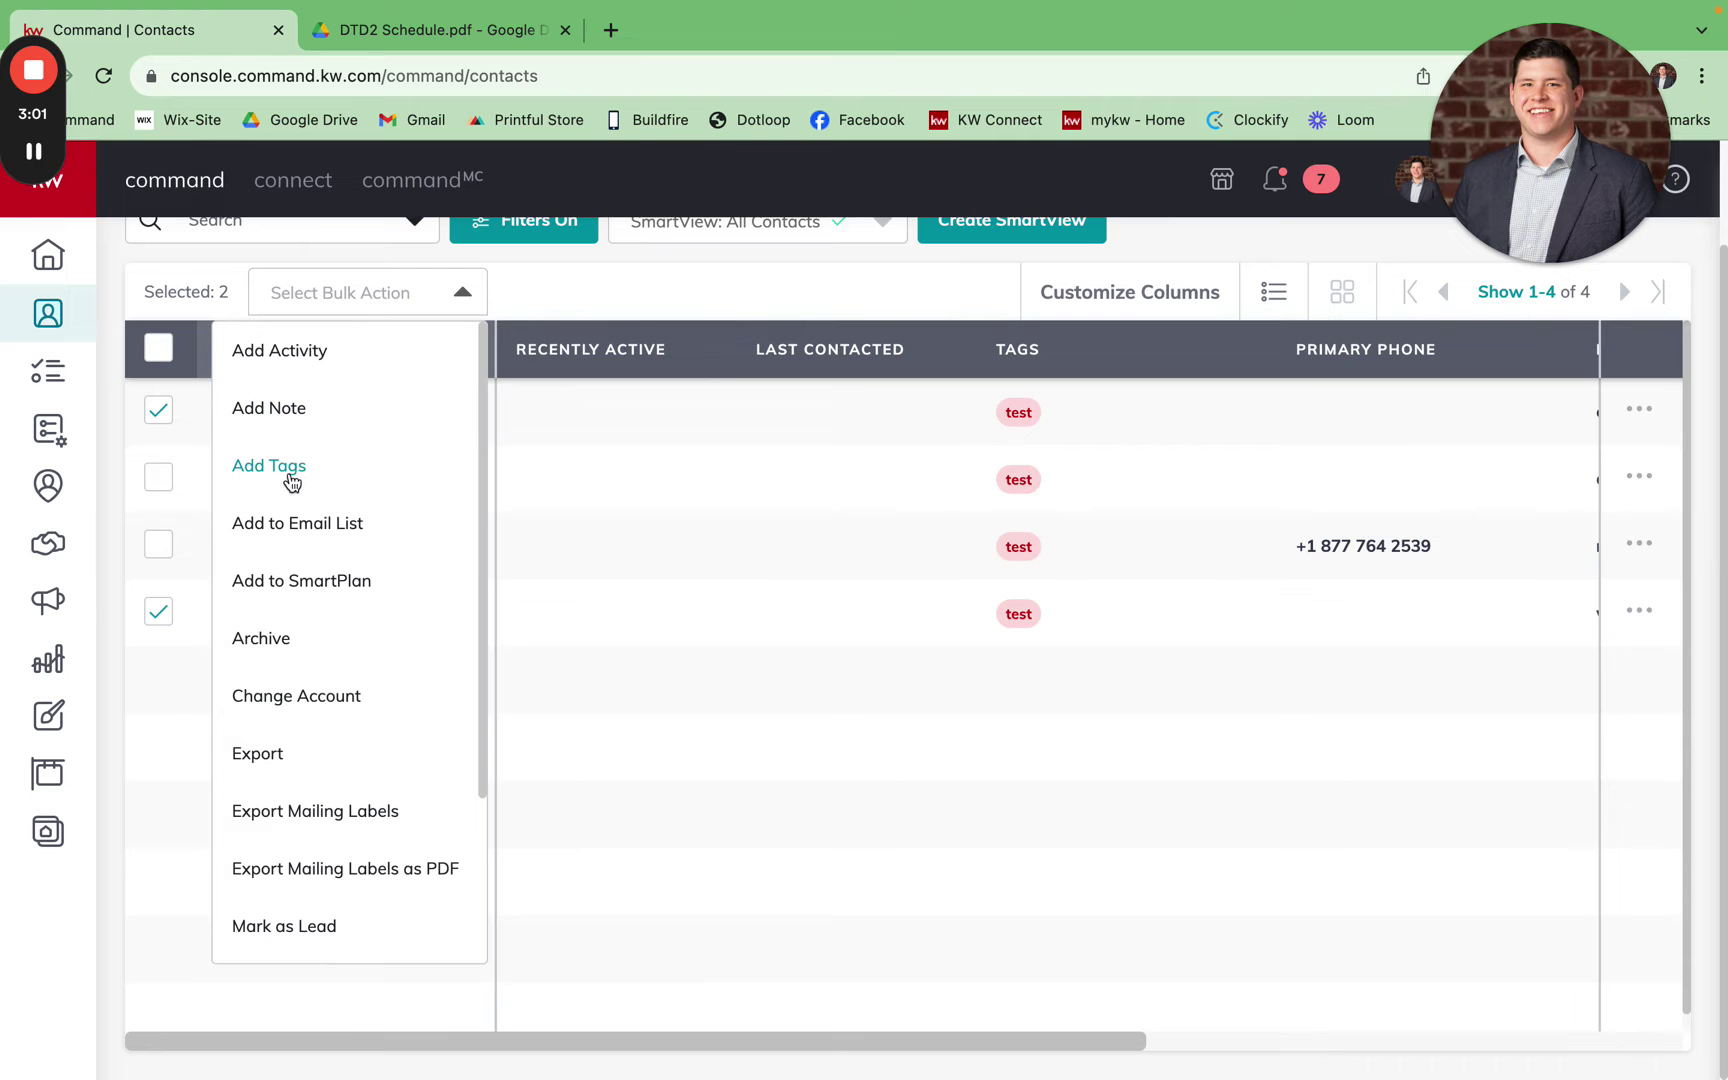
{"action": "left_click", "coordinate": [291, 483]}
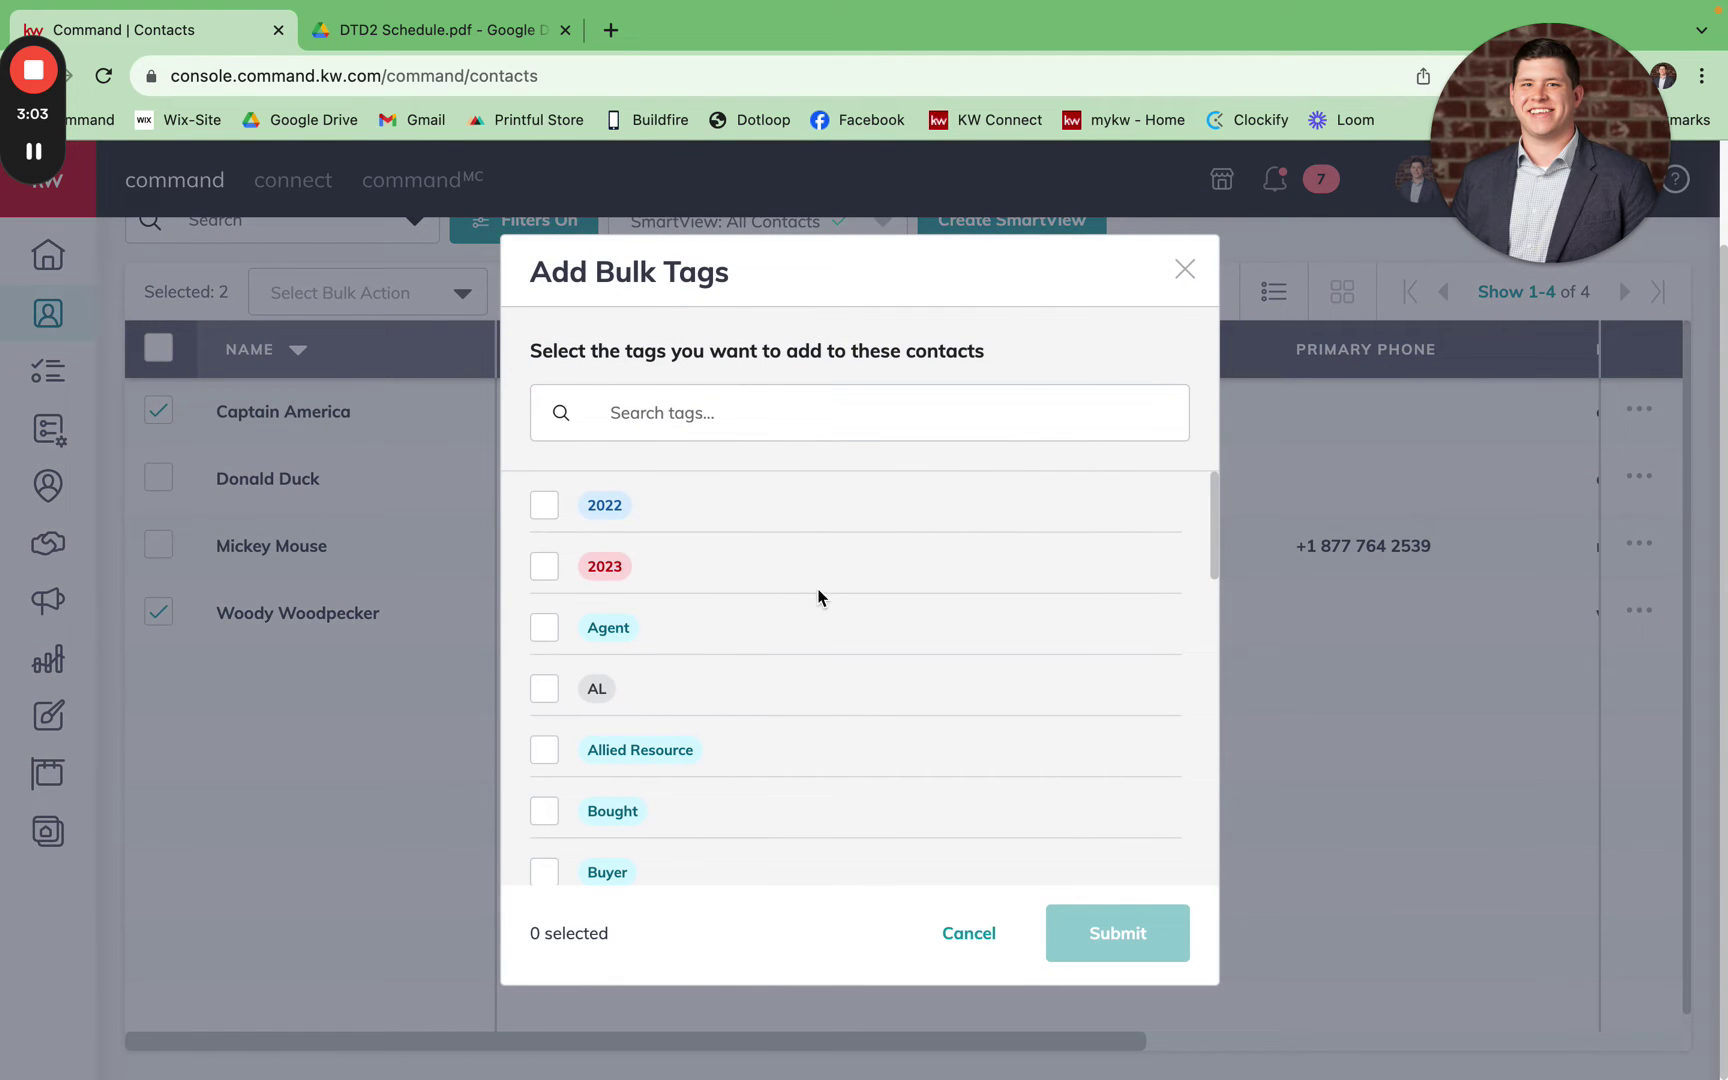
- Create a new 'A&W' tag and add it to both selected contacts
{"action": "left_click", "coordinate": [853, 418]}
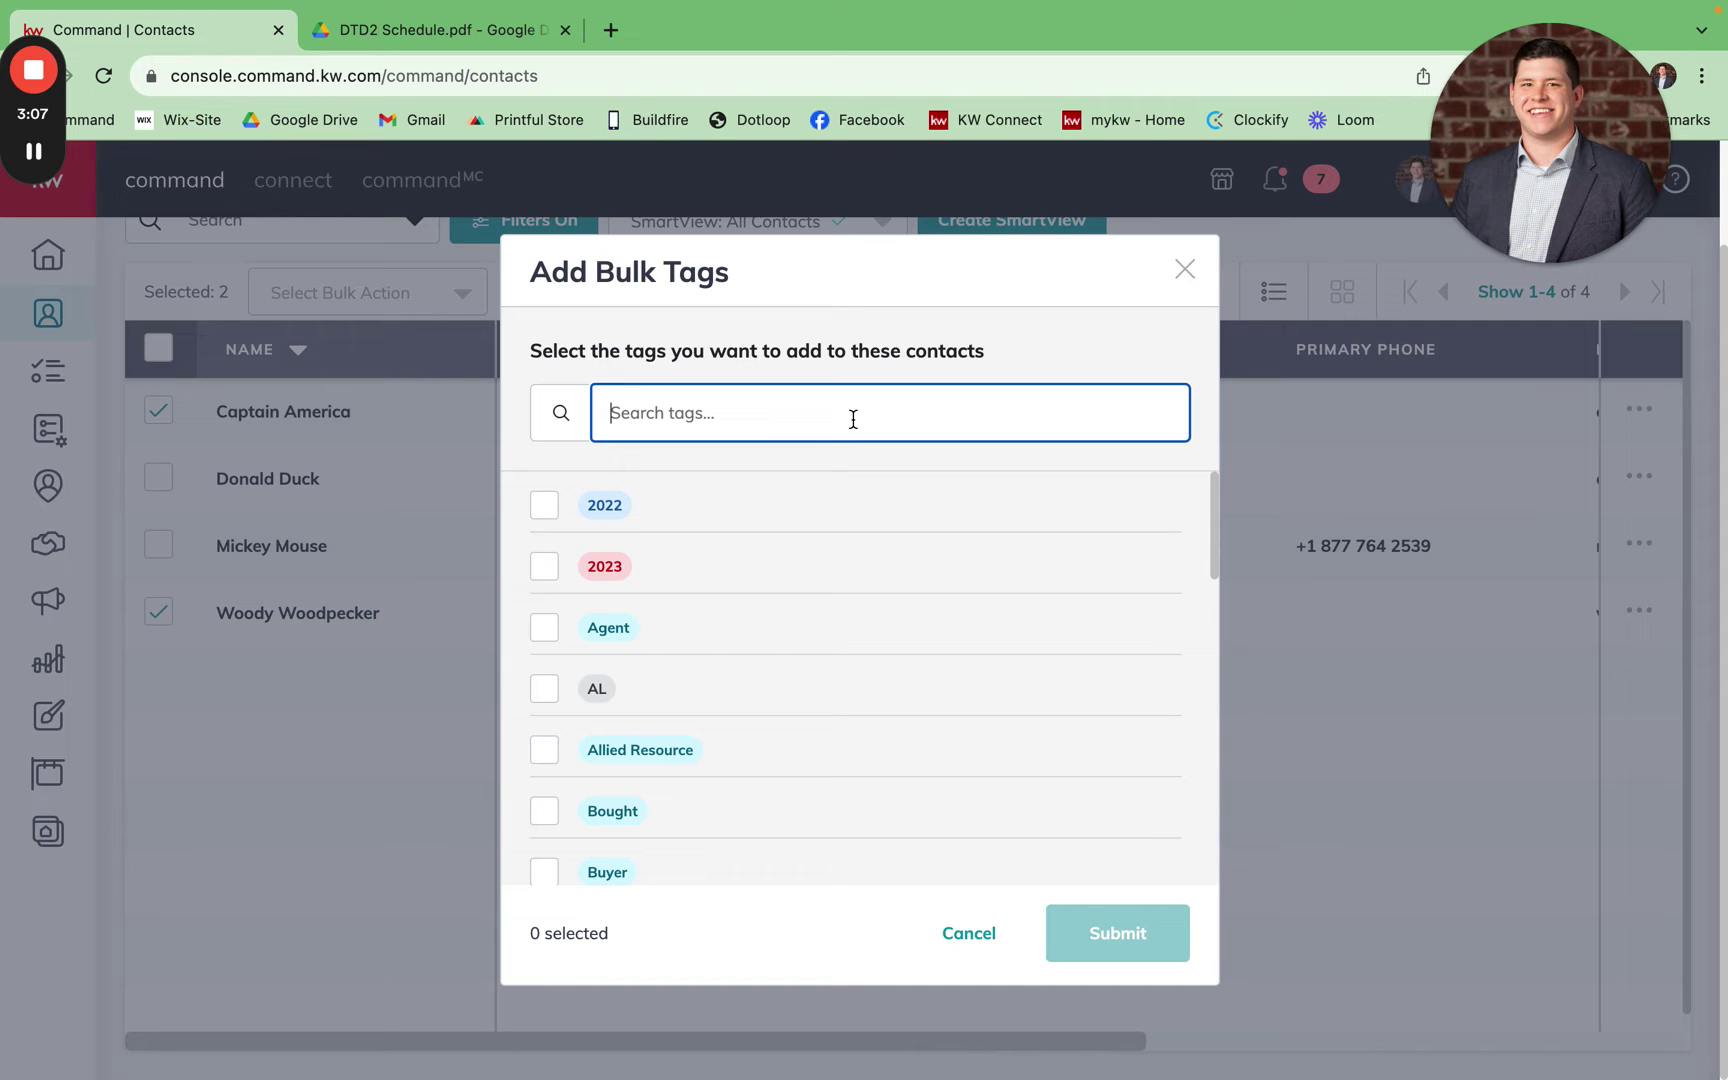
{"action": "type", "text": "A"}
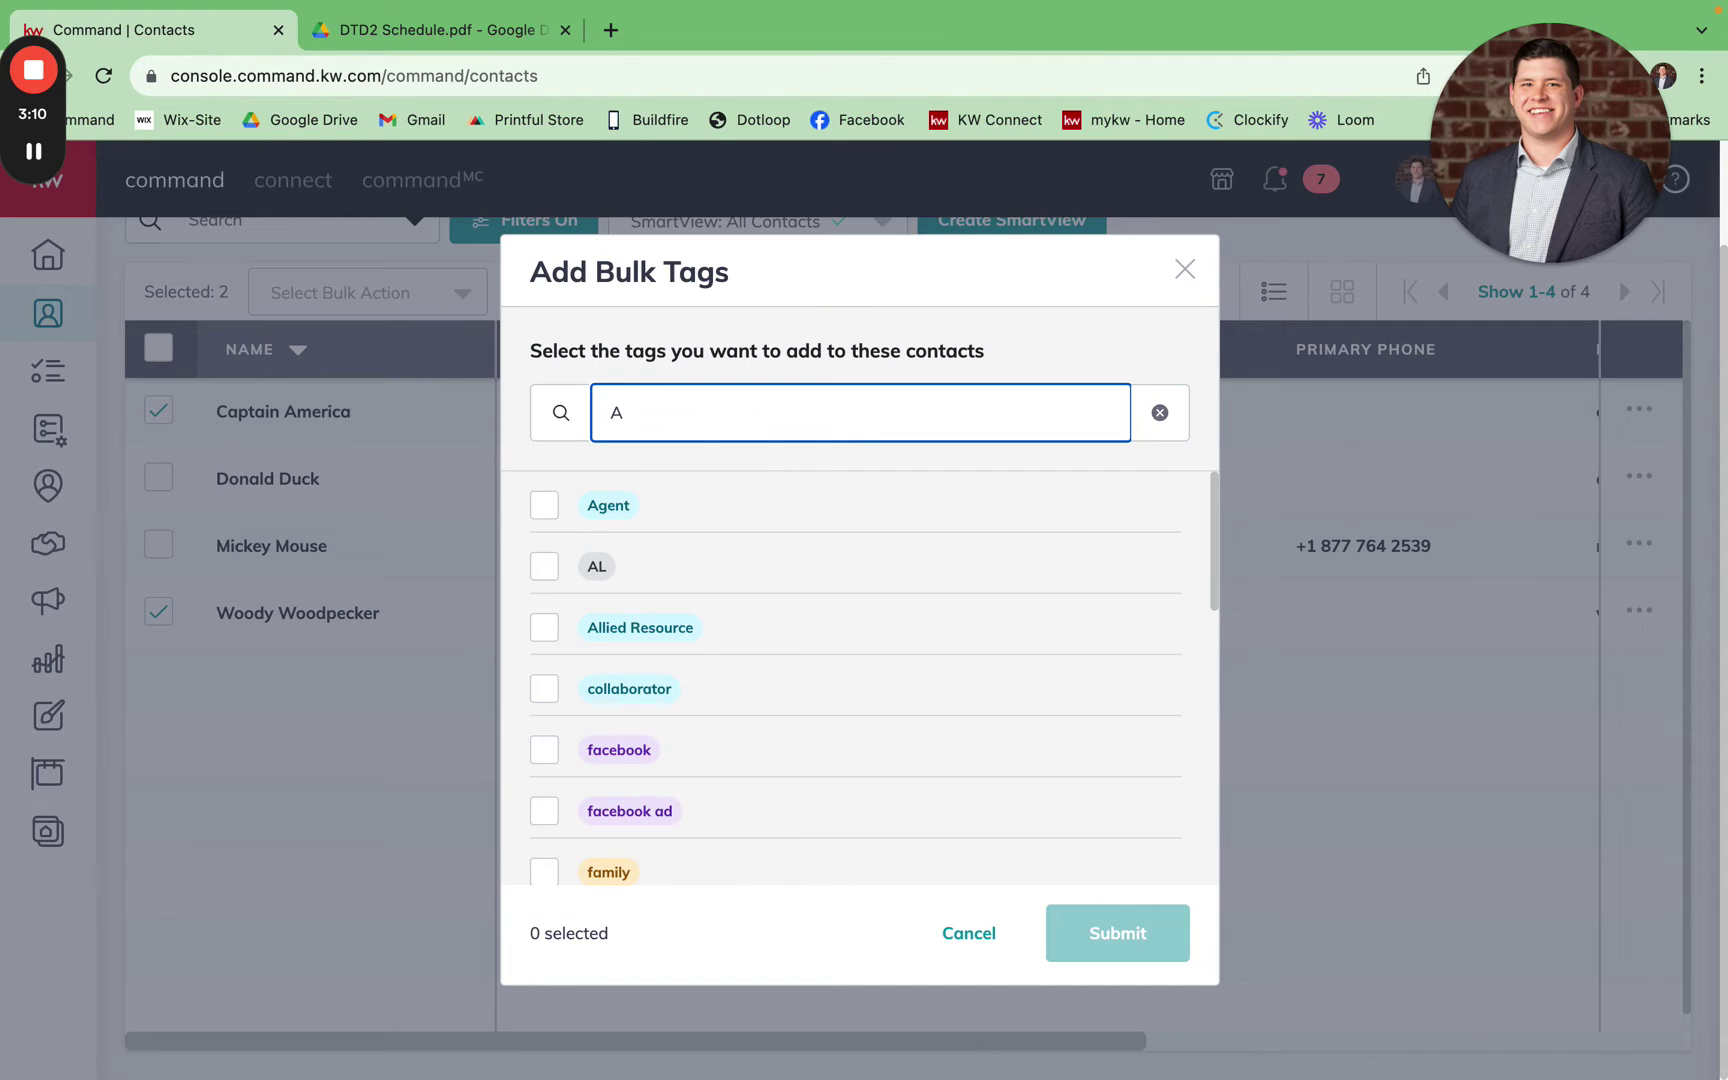
{"action": "type", "text": "&W"}
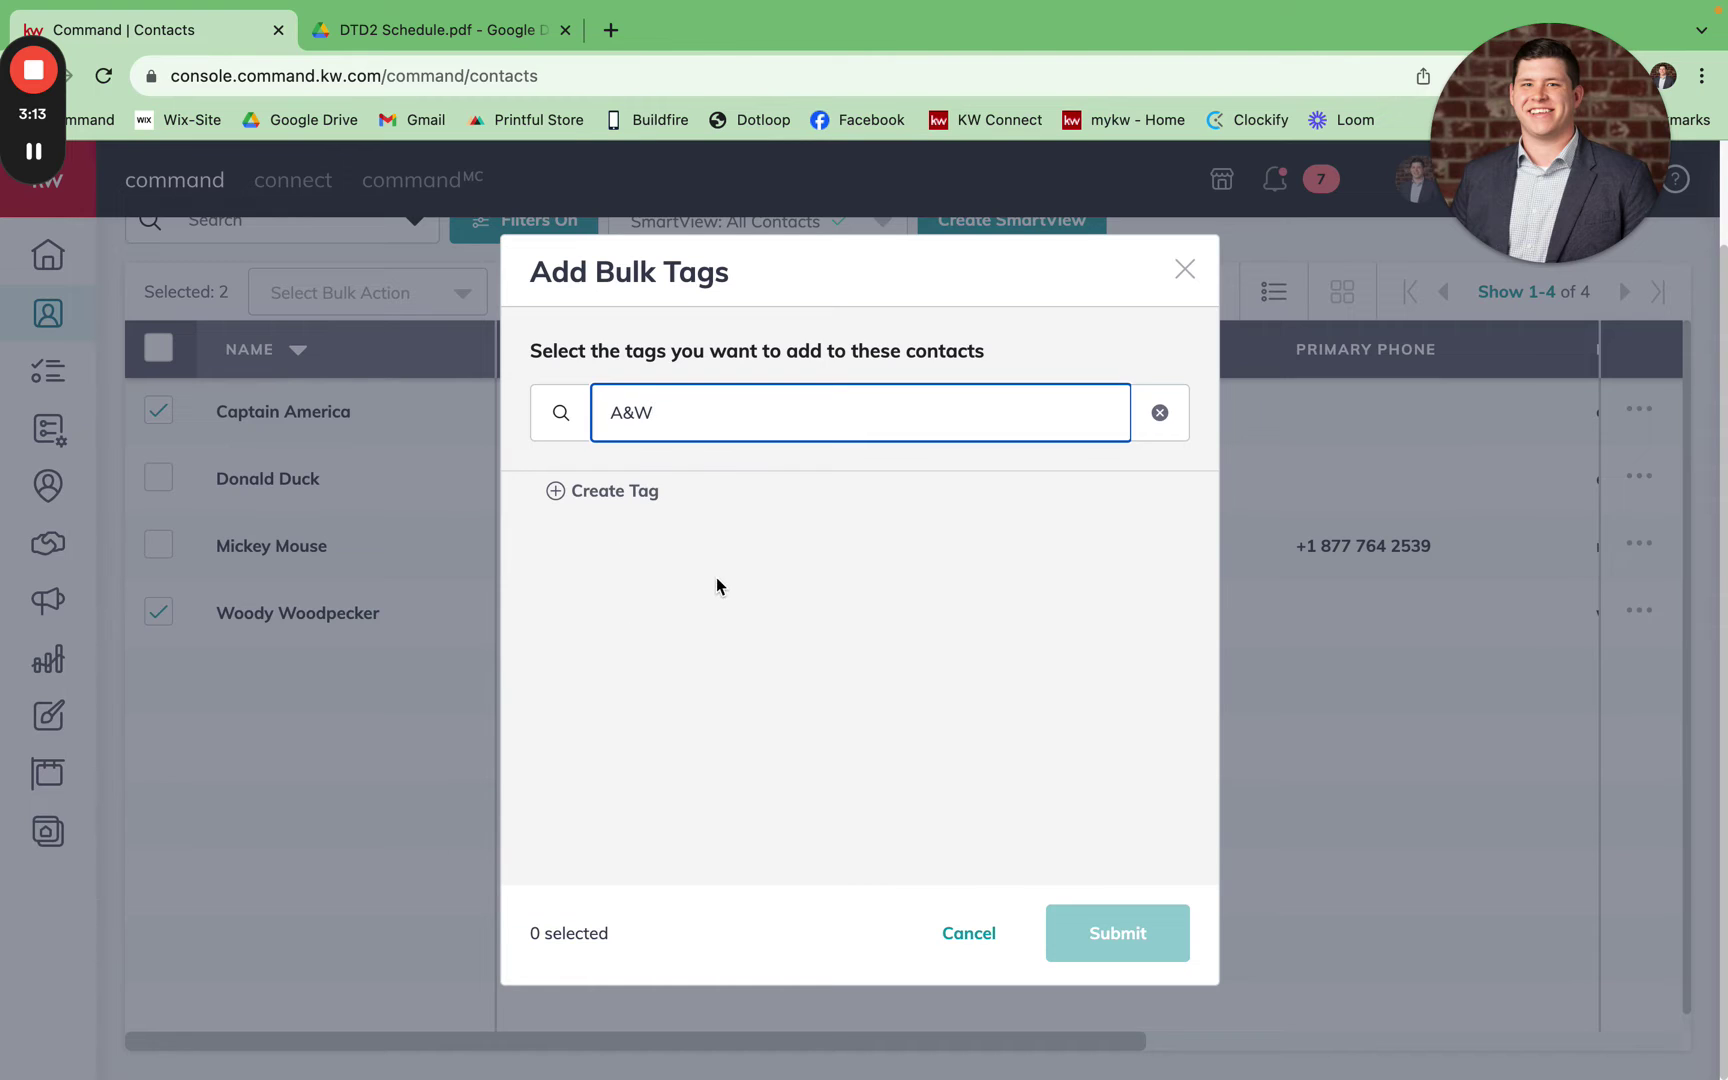
{"action": "left_click", "coordinate": [596, 492]}
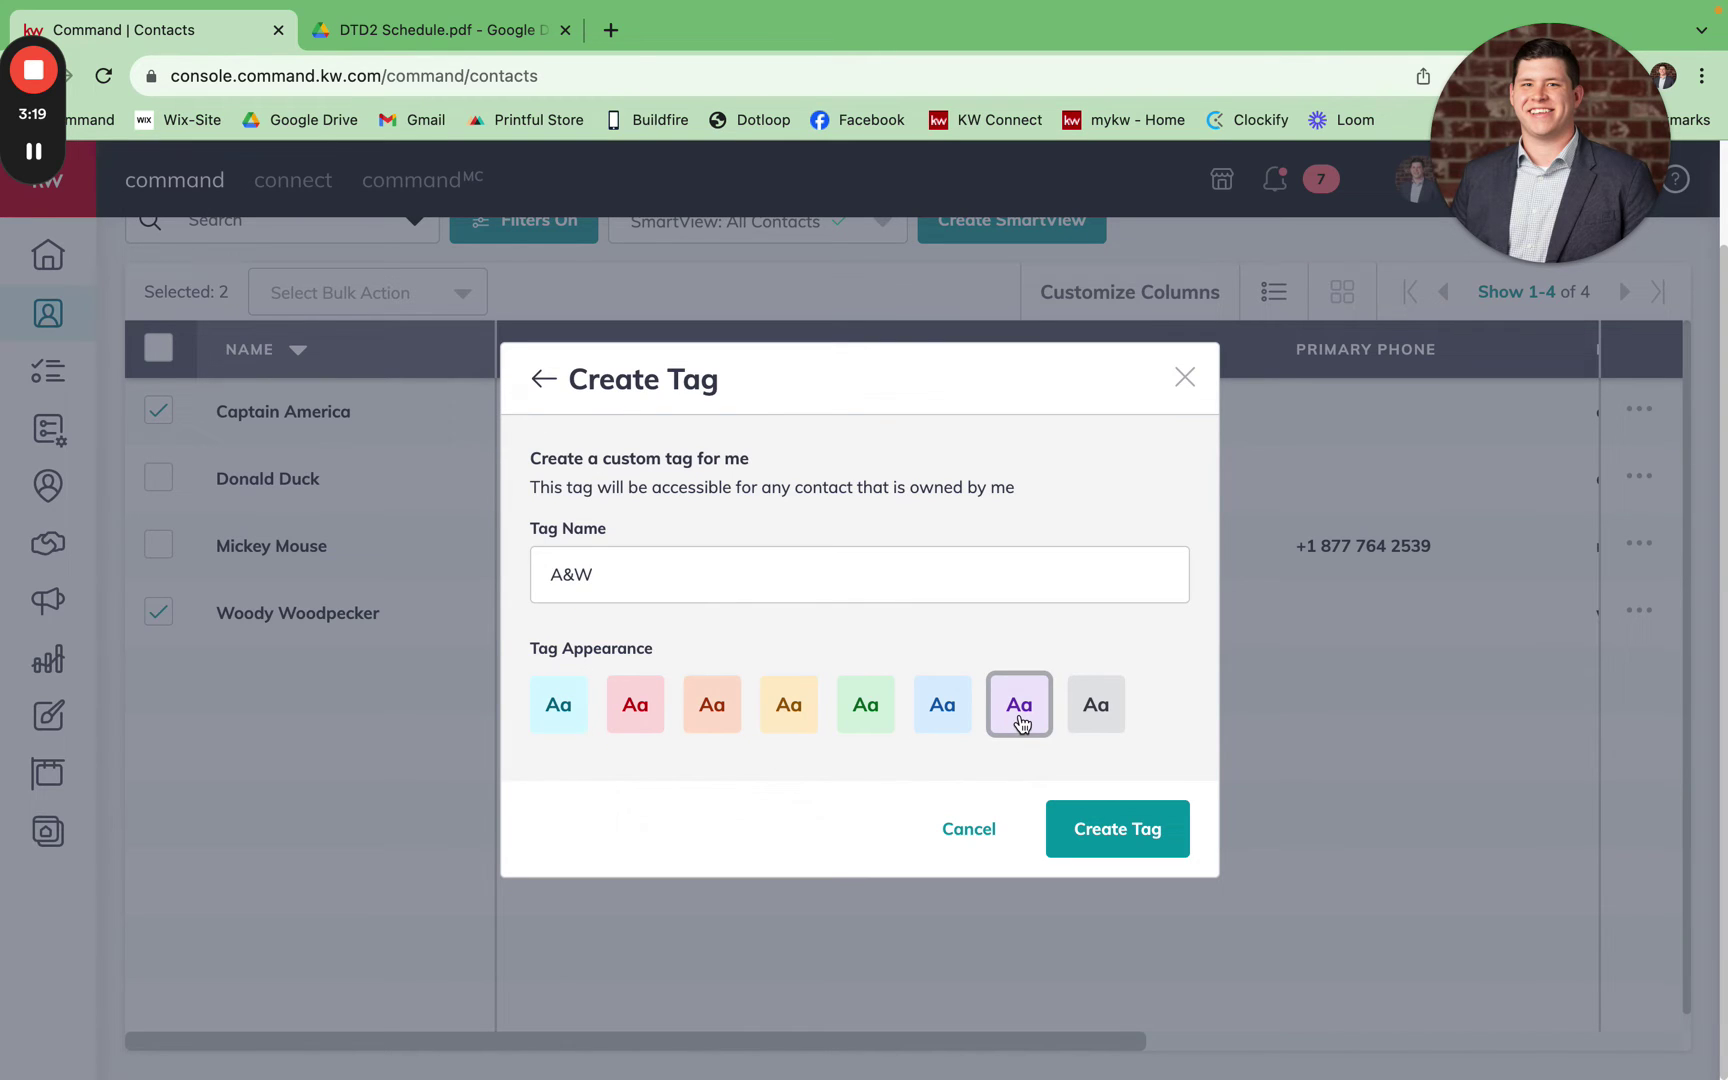
{"action": "left_click", "coordinate": [1136, 834]}
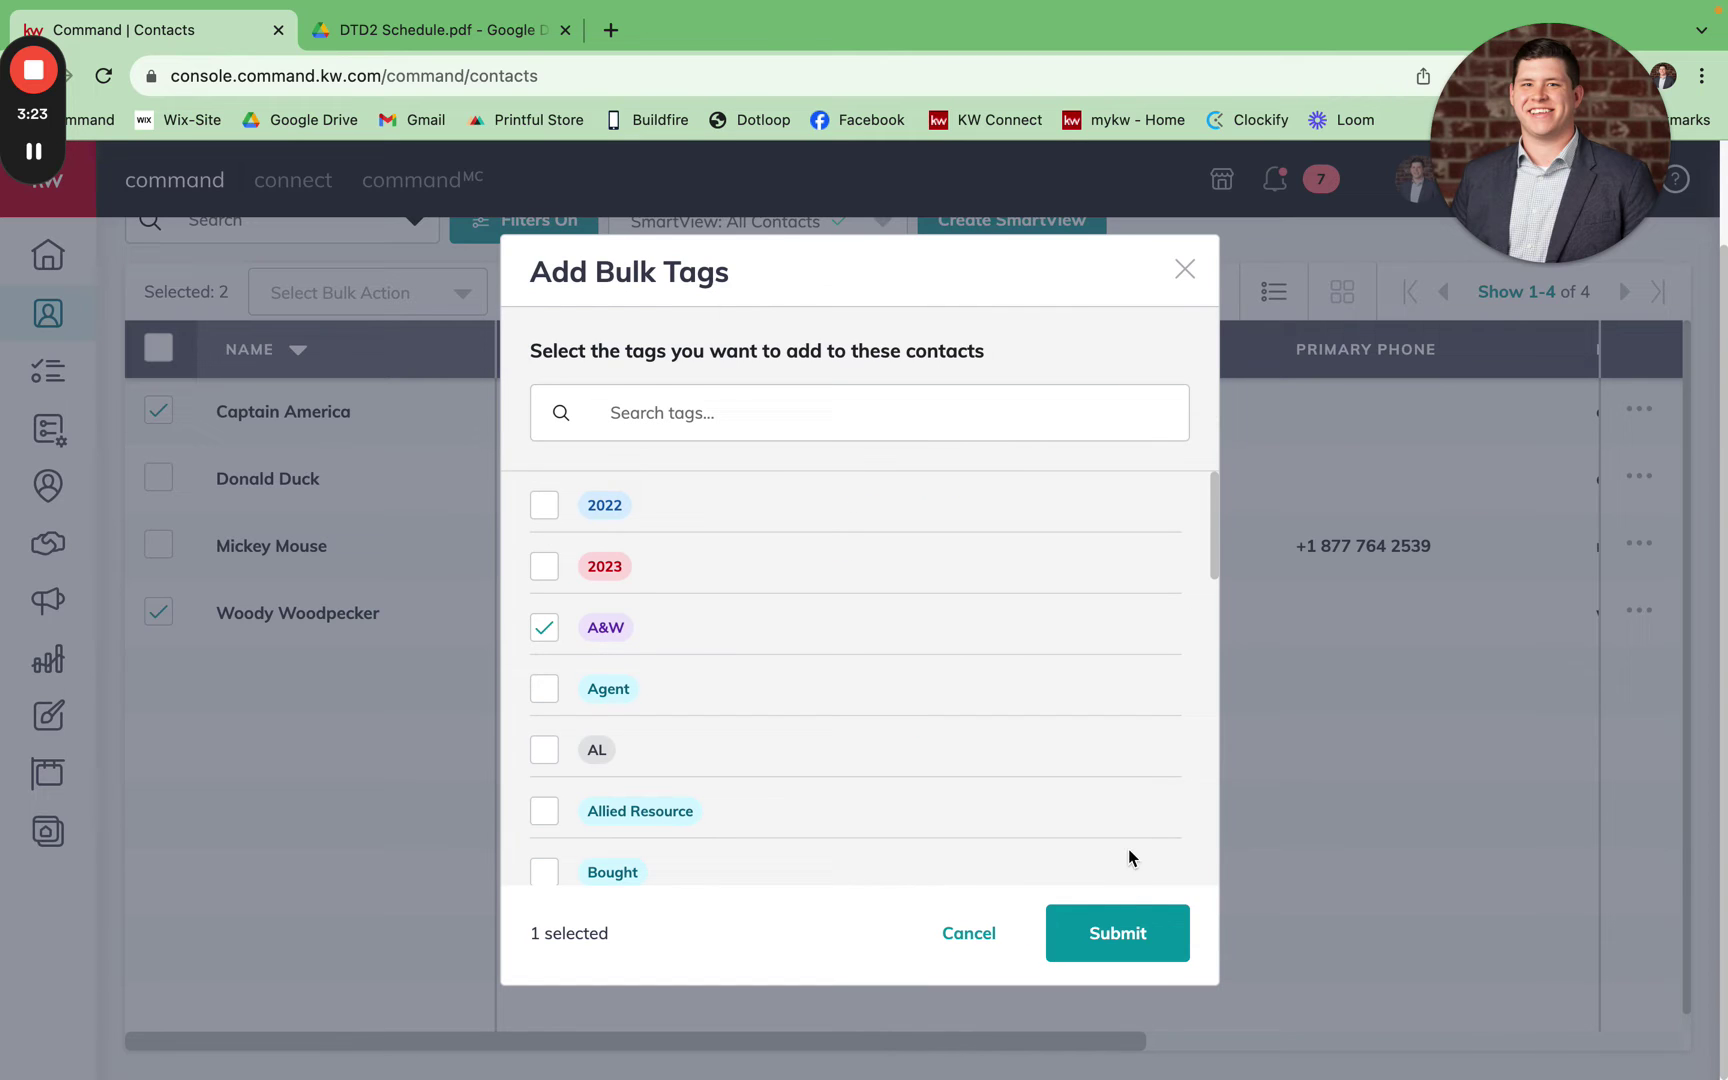
{"action": "left_click", "coordinate": [1137, 940]}
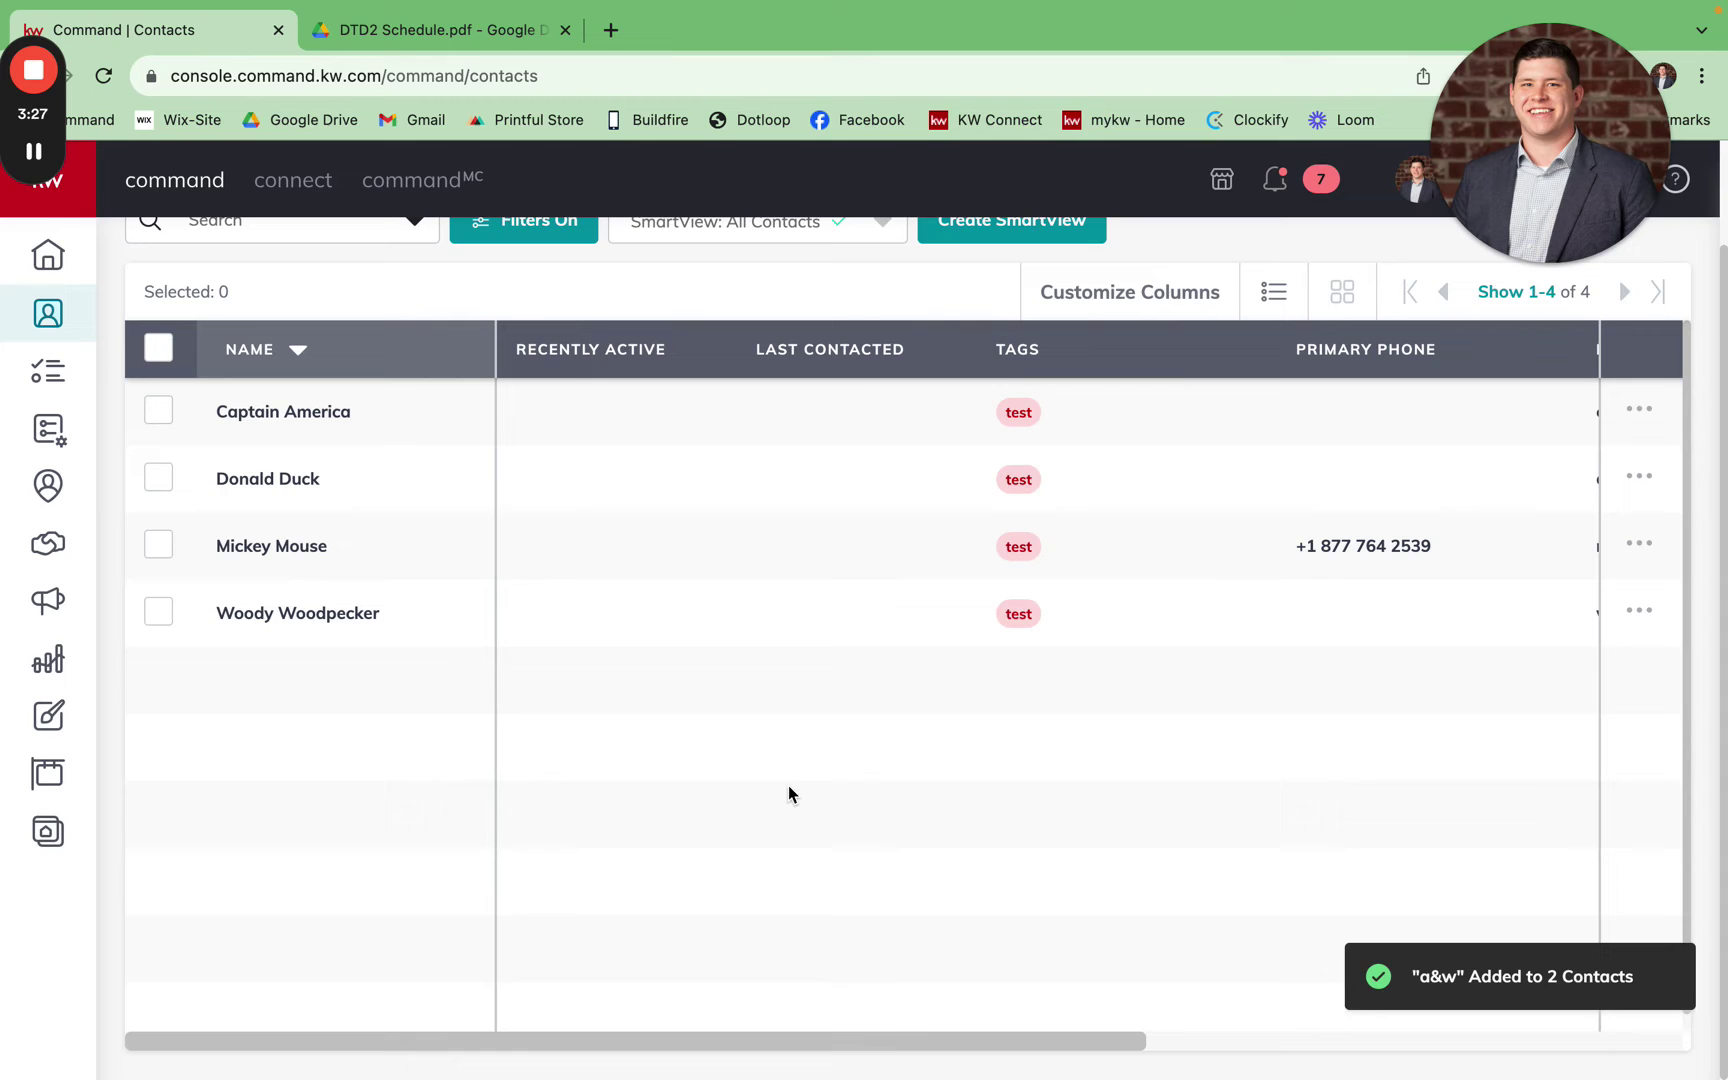
- Reload the contacts page and re-filter by the 'test' tag to check the A&W tags
{"action": "left_click", "coordinate": [104, 78]}
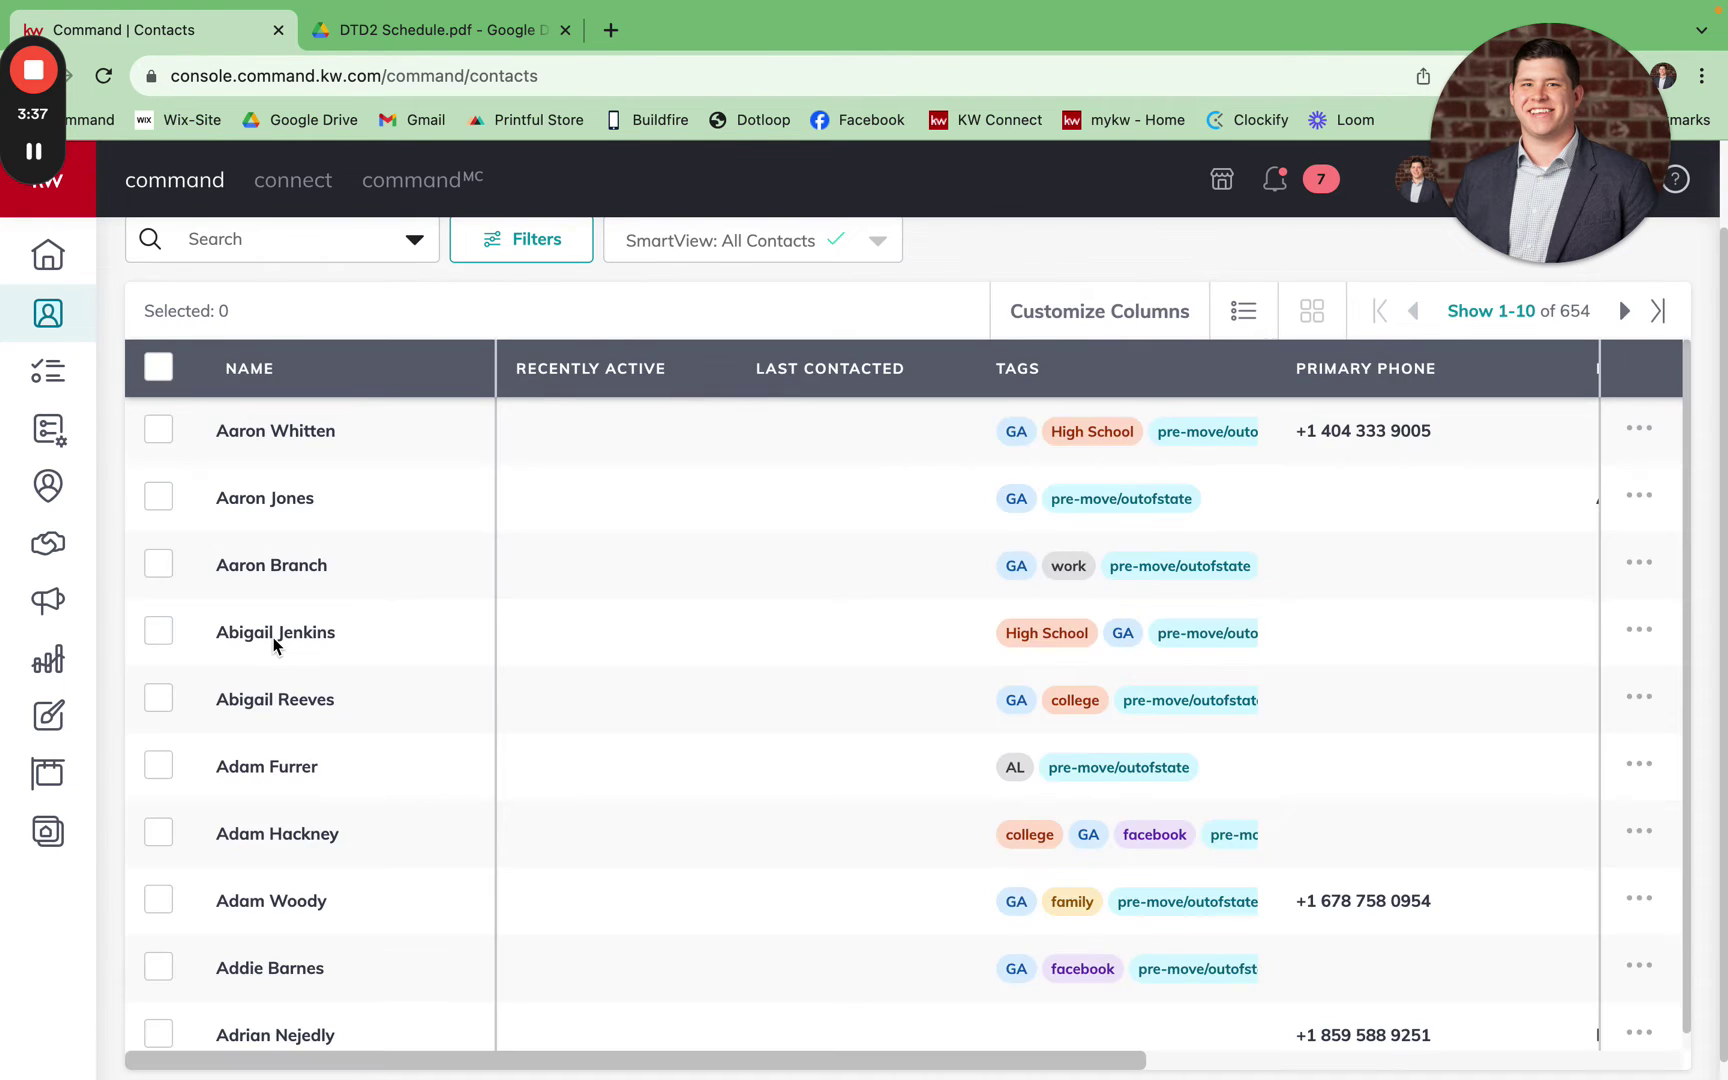
{"action": "left_click", "coordinate": [568, 259]}
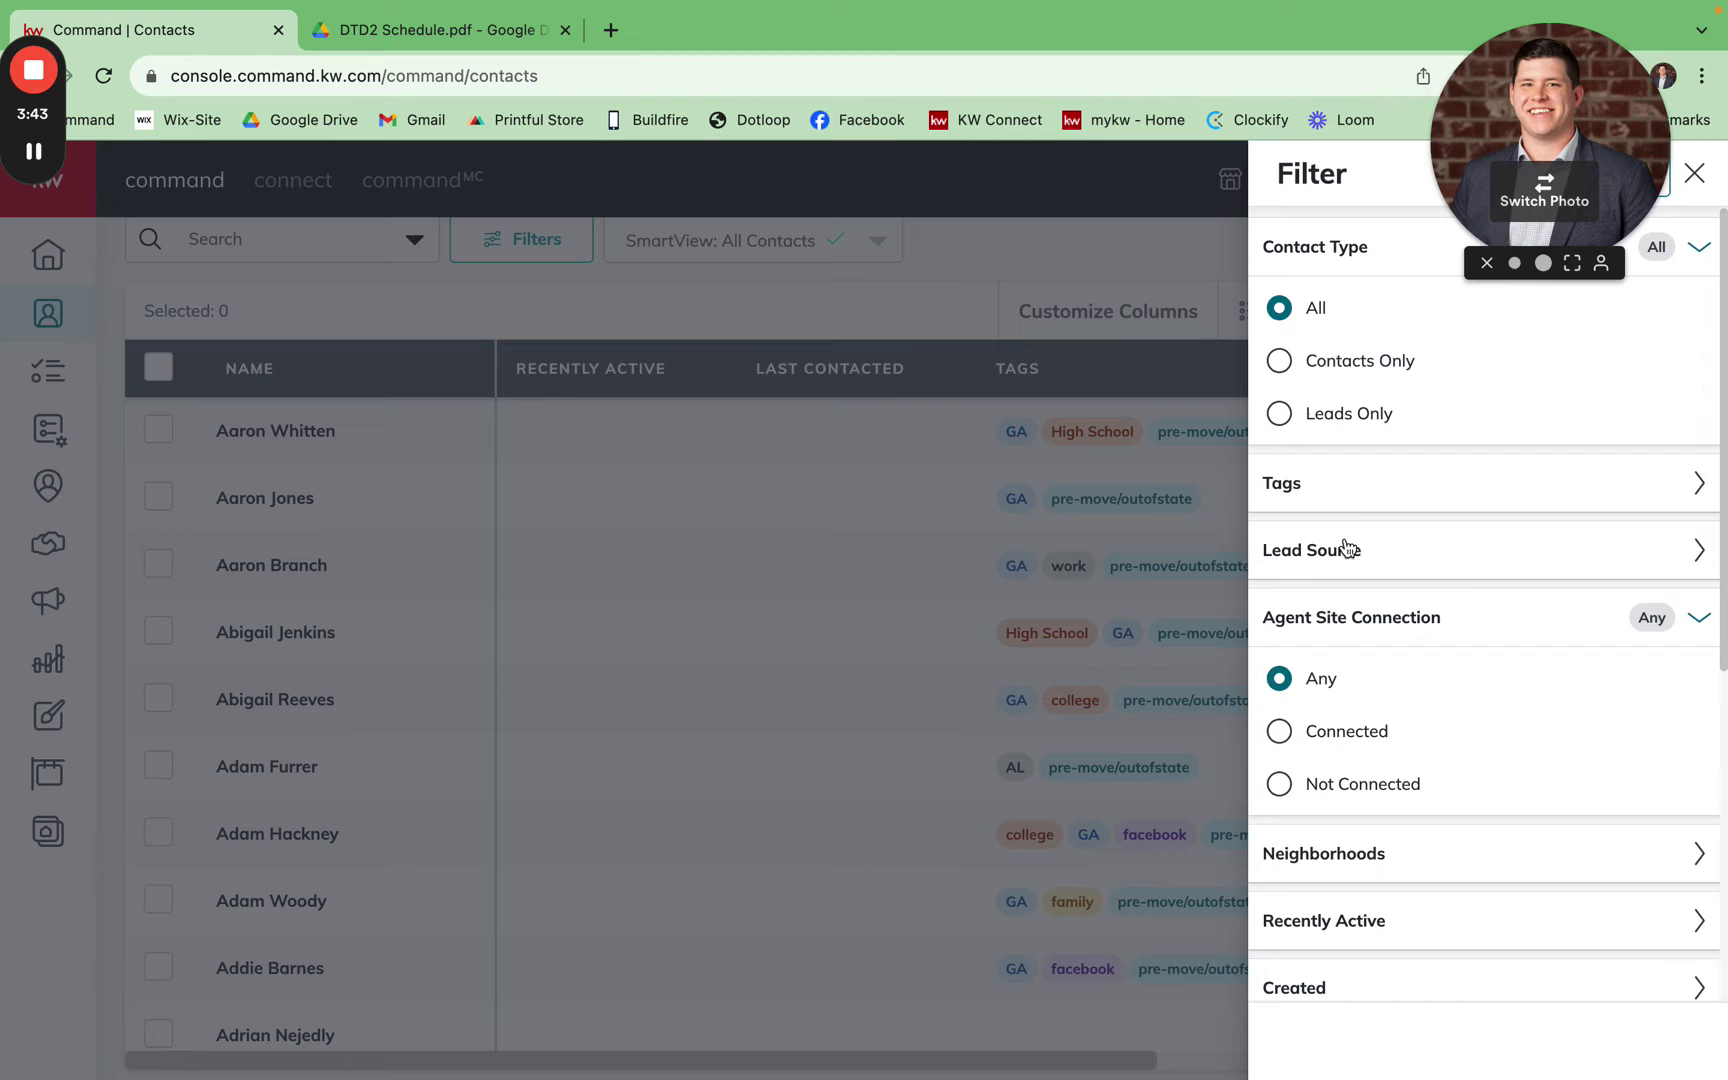
{"action": "left_click", "coordinate": [1347, 490]}
{"action": "left_click", "coordinate": [1342, 540]}
{"action": "type", "text": "test"}
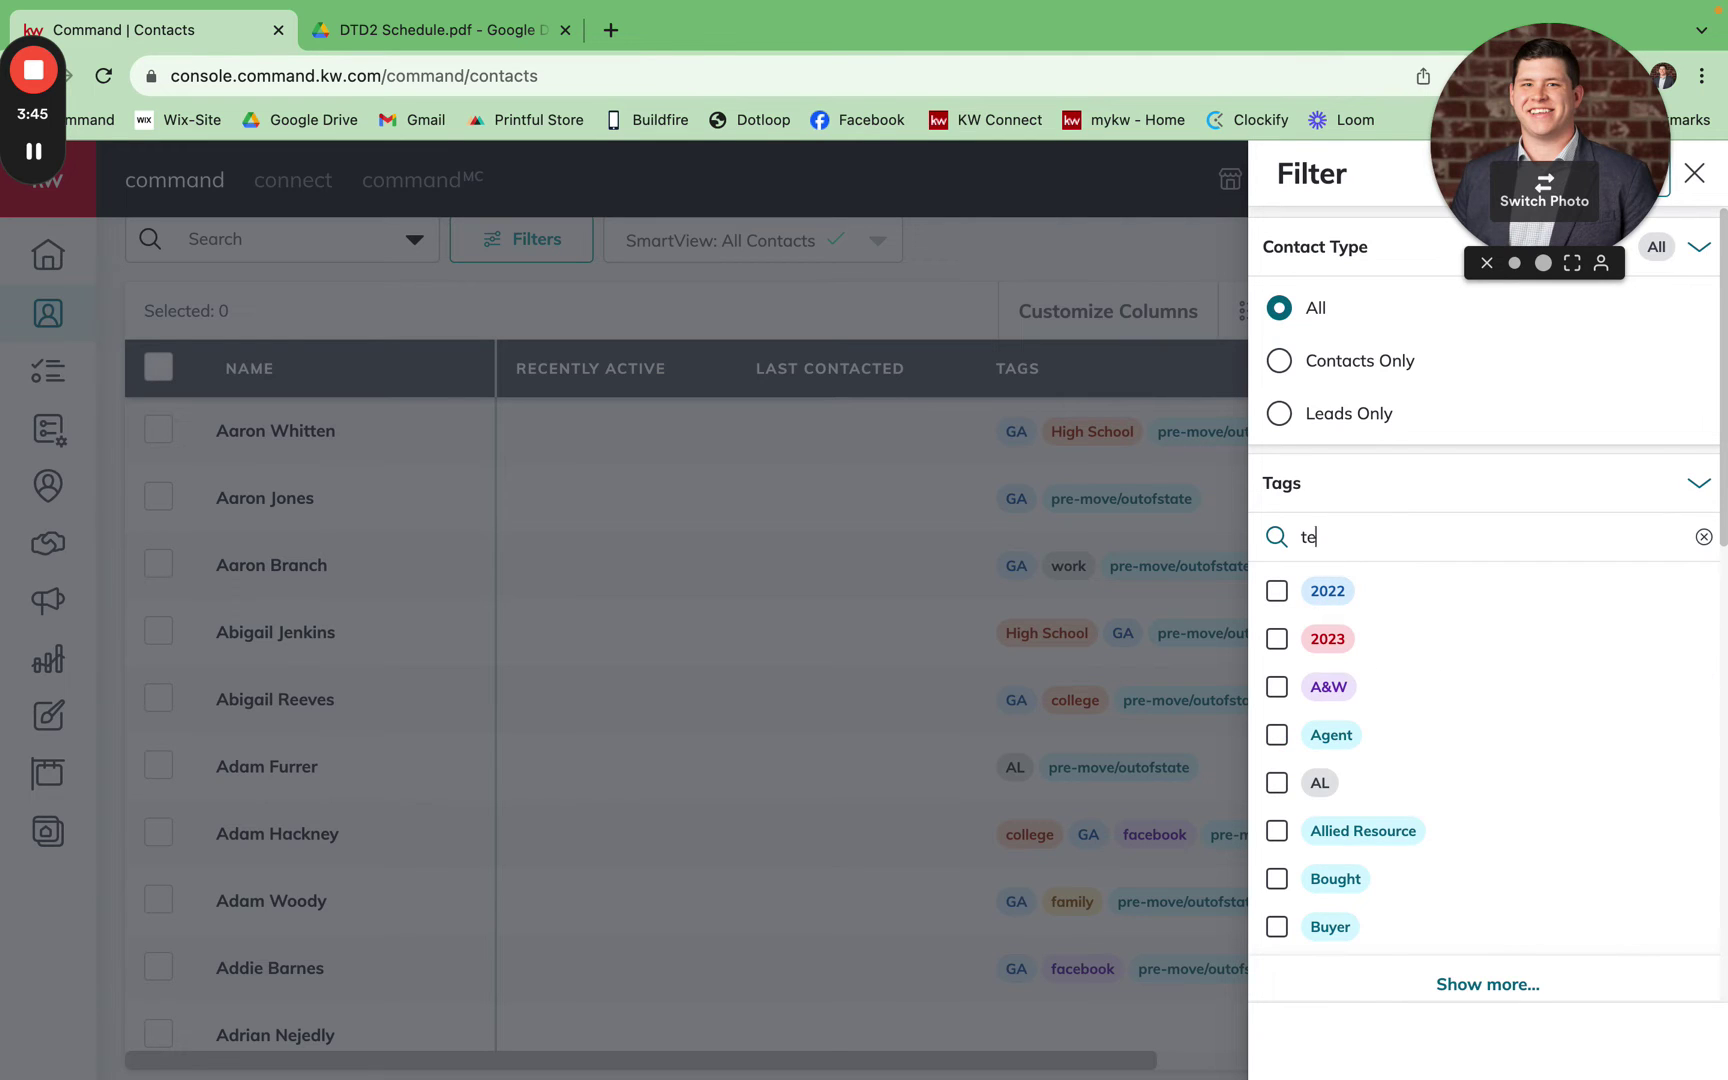
{"action": "left_click", "coordinate": [1277, 590]}
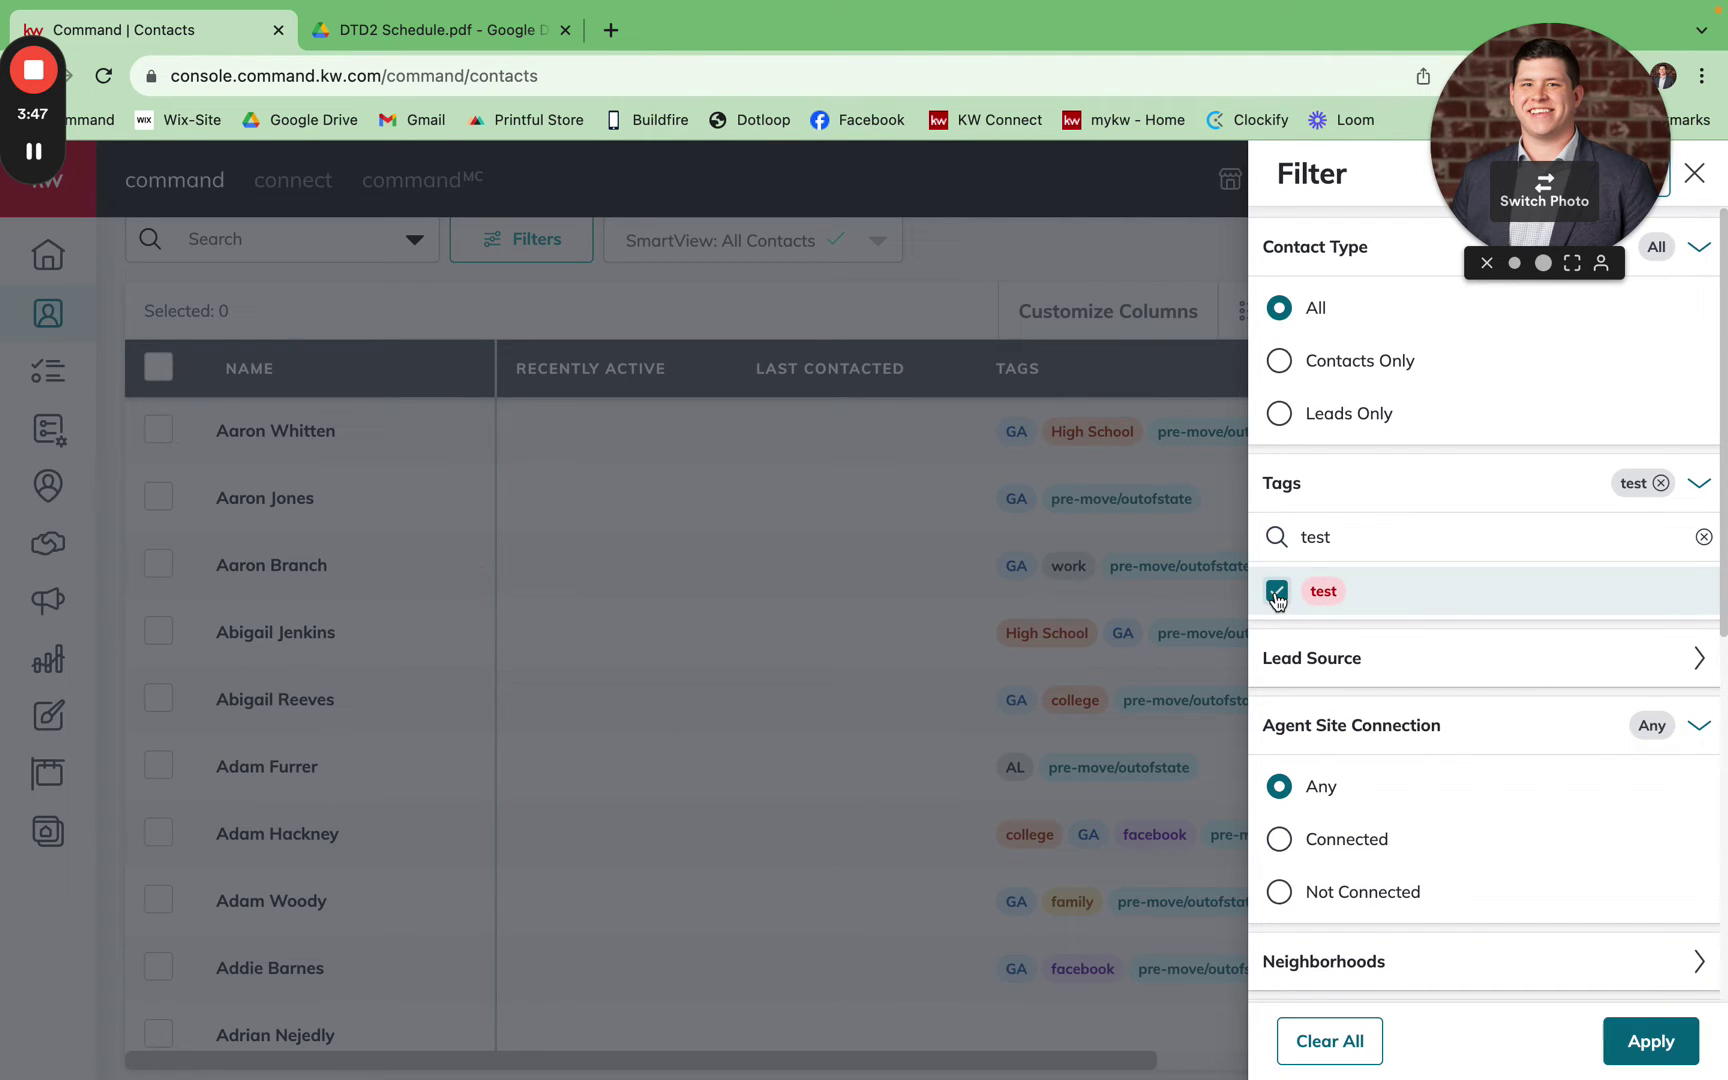
{"action": "left_click", "coordinate": [1650, 1041]}
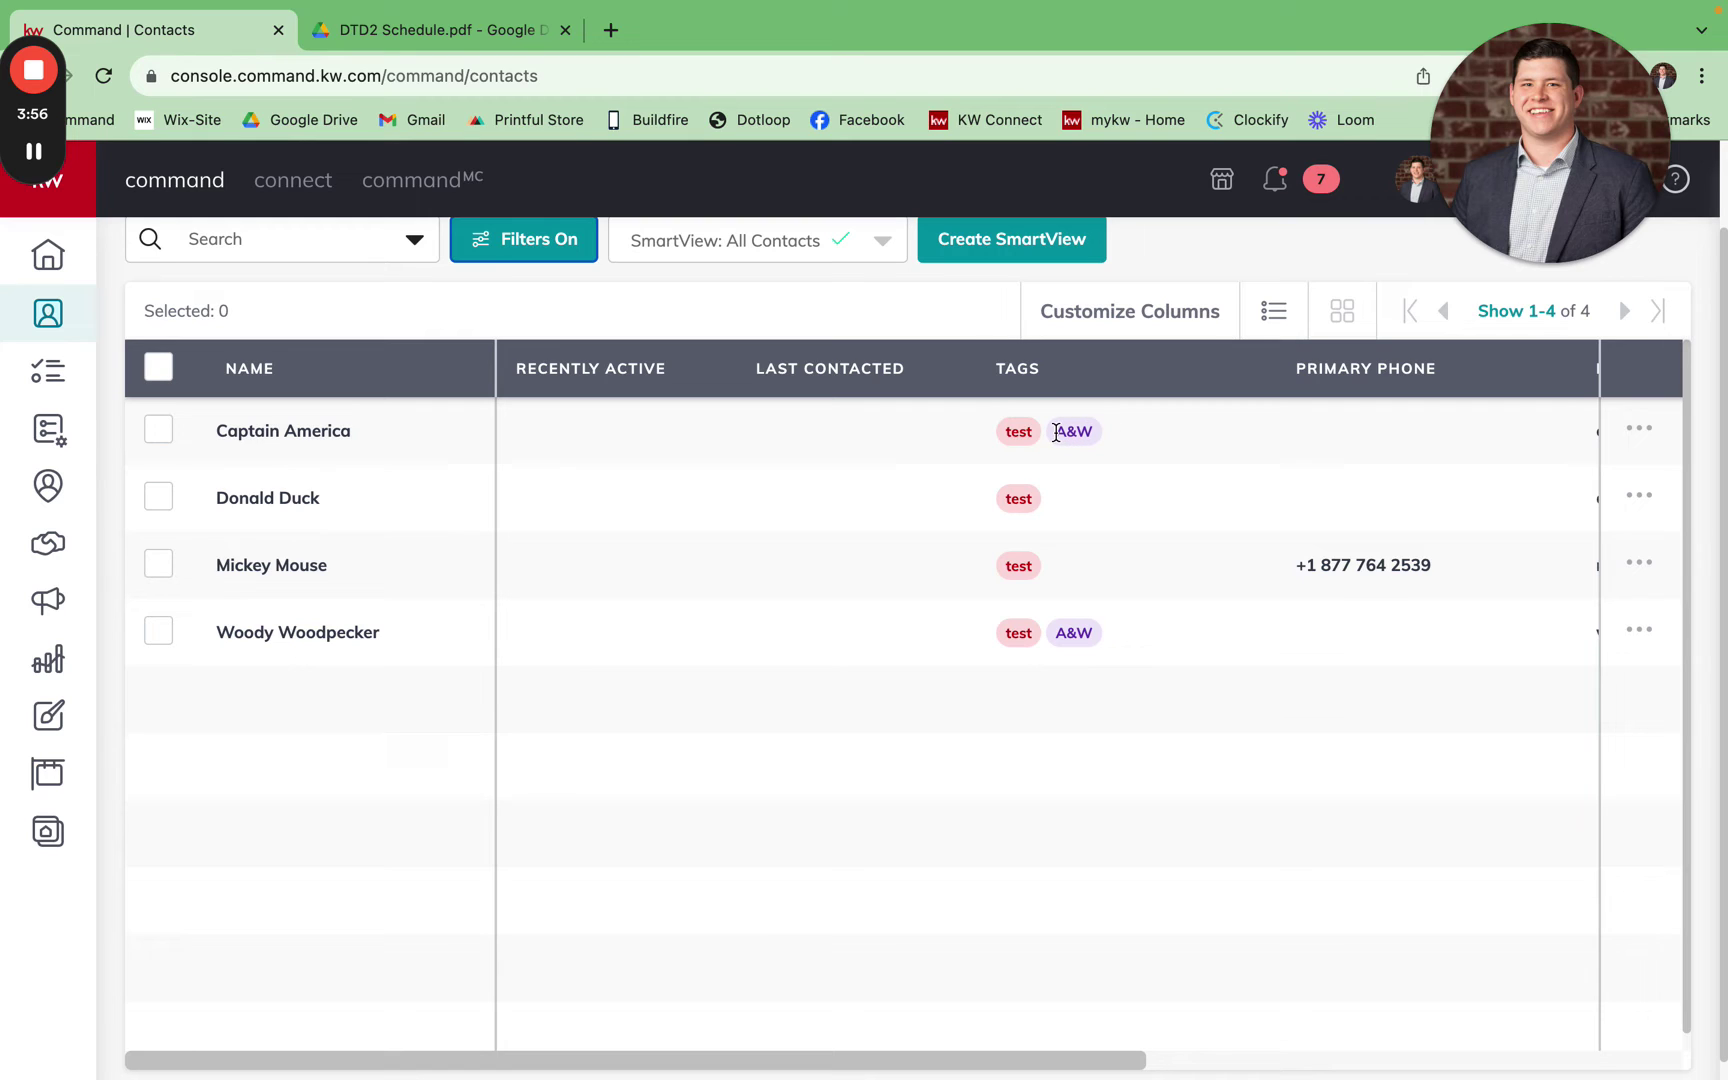
- Clear the 'test' tag filter to show all 654 contacts, then reopen the Tags filter
{"action": "left_click", "coordinate": [550, 258]}
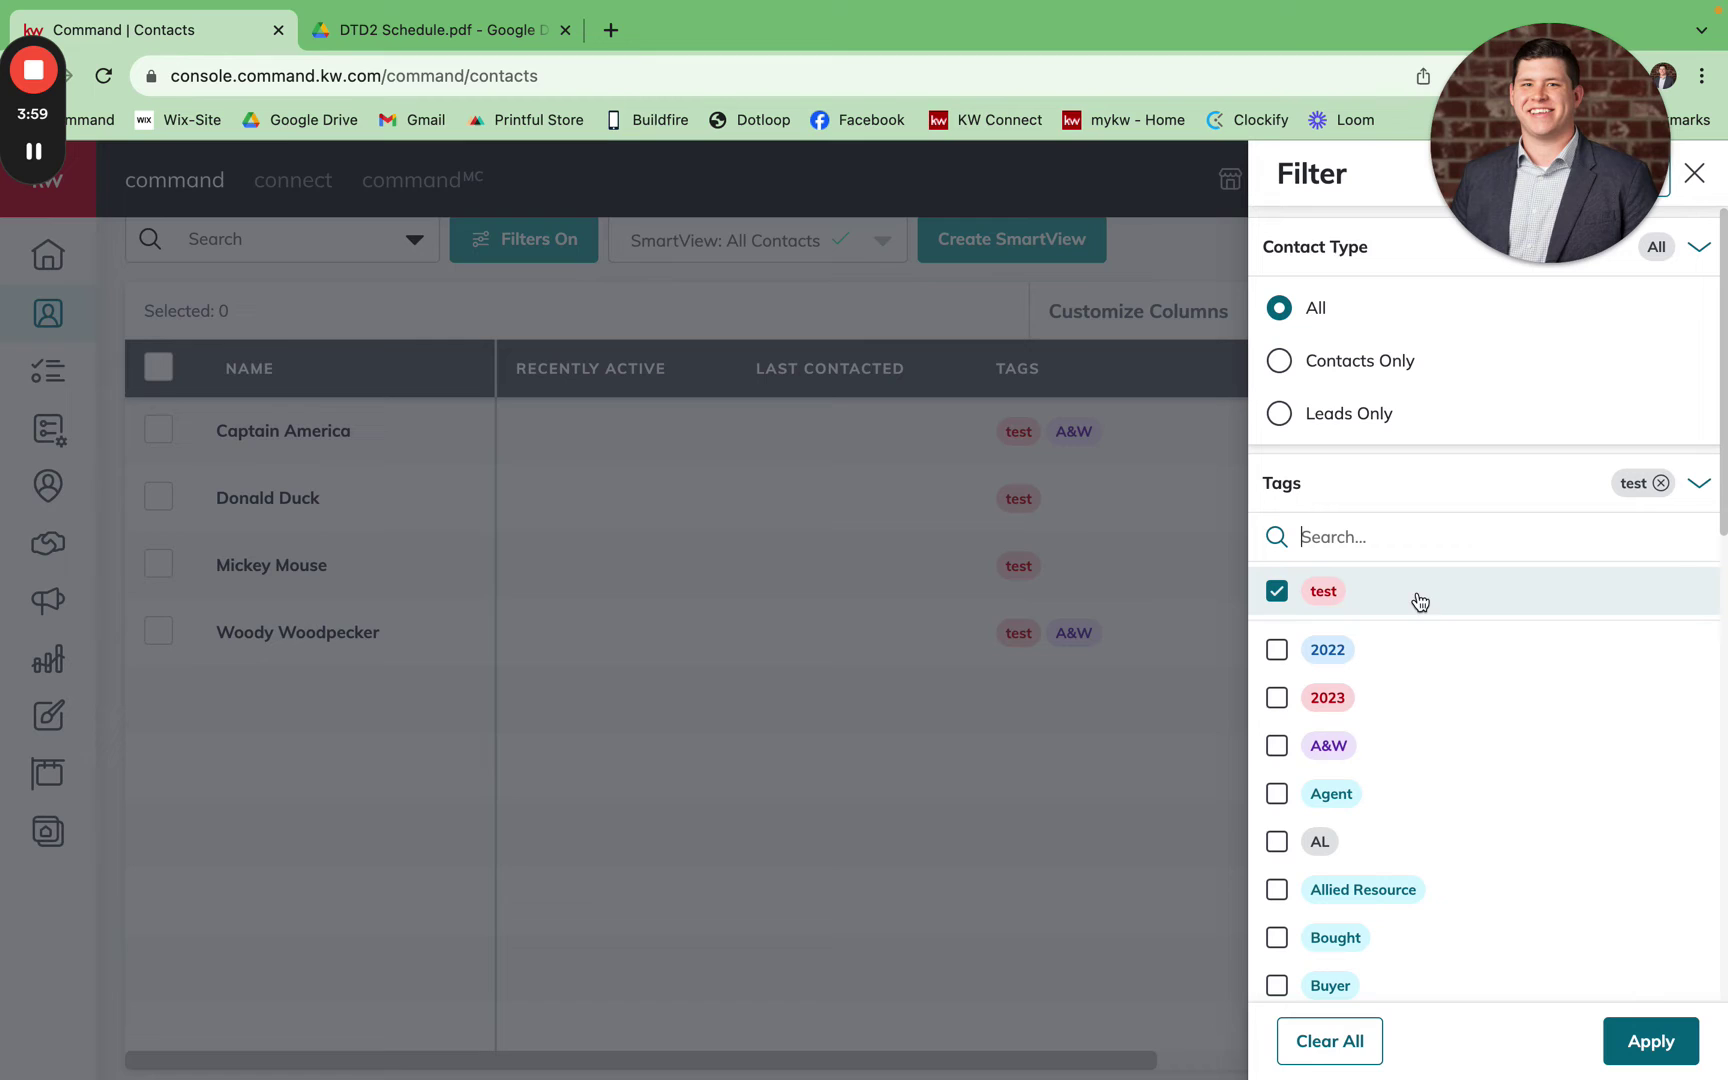
{"action": "left_click", "coordinate": [1289, 598]}
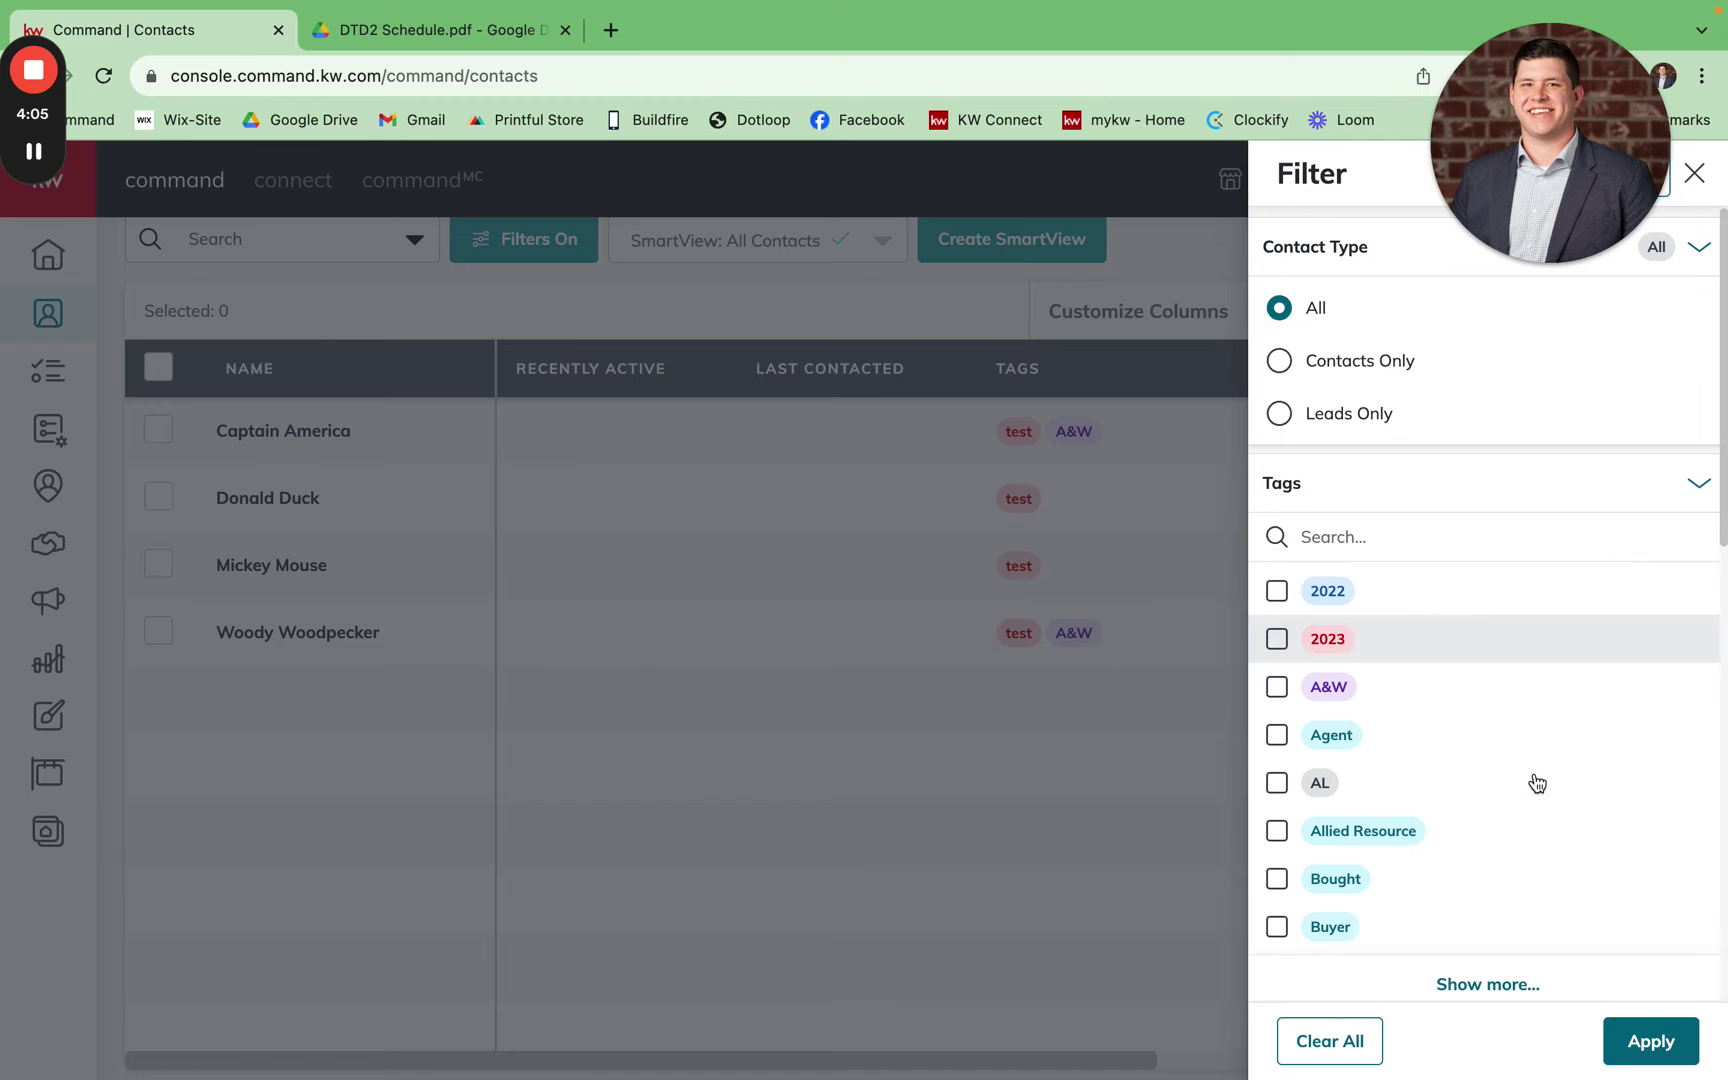
{"action": "left_click", "coordinate": [1680, 1045]}
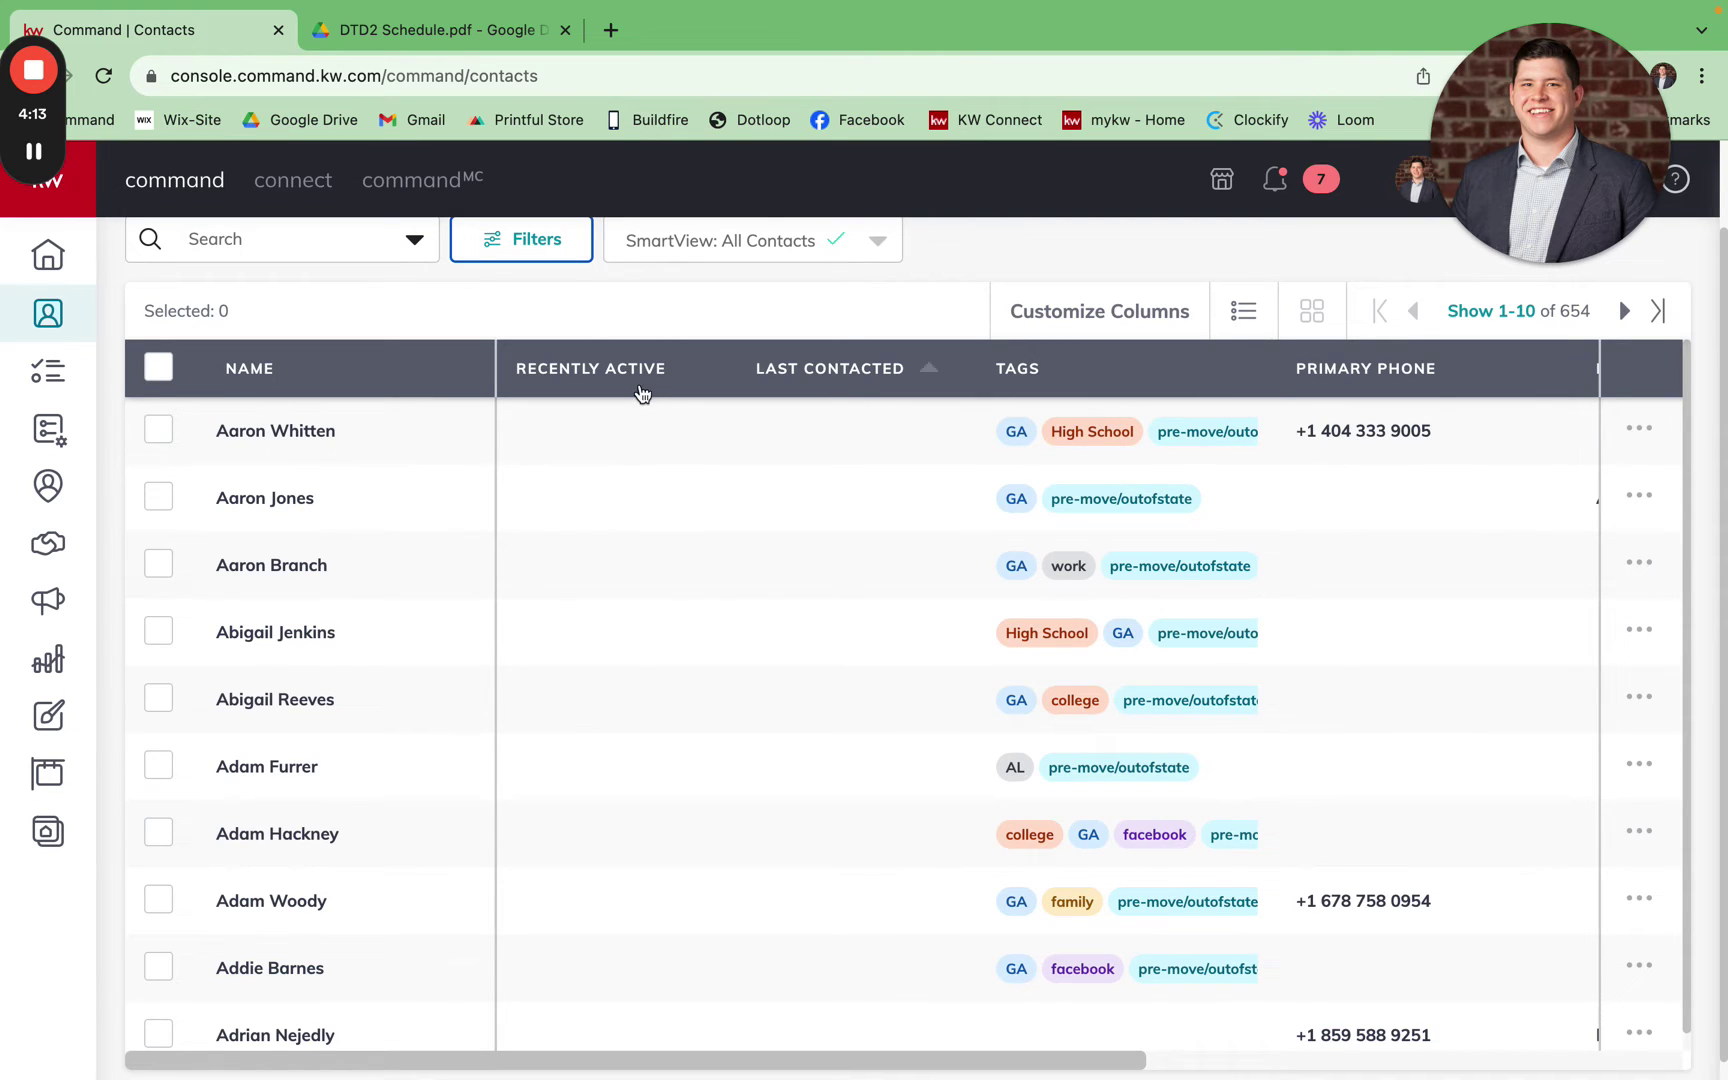
{"action": "left_click", "coordinate": [558, 237]}
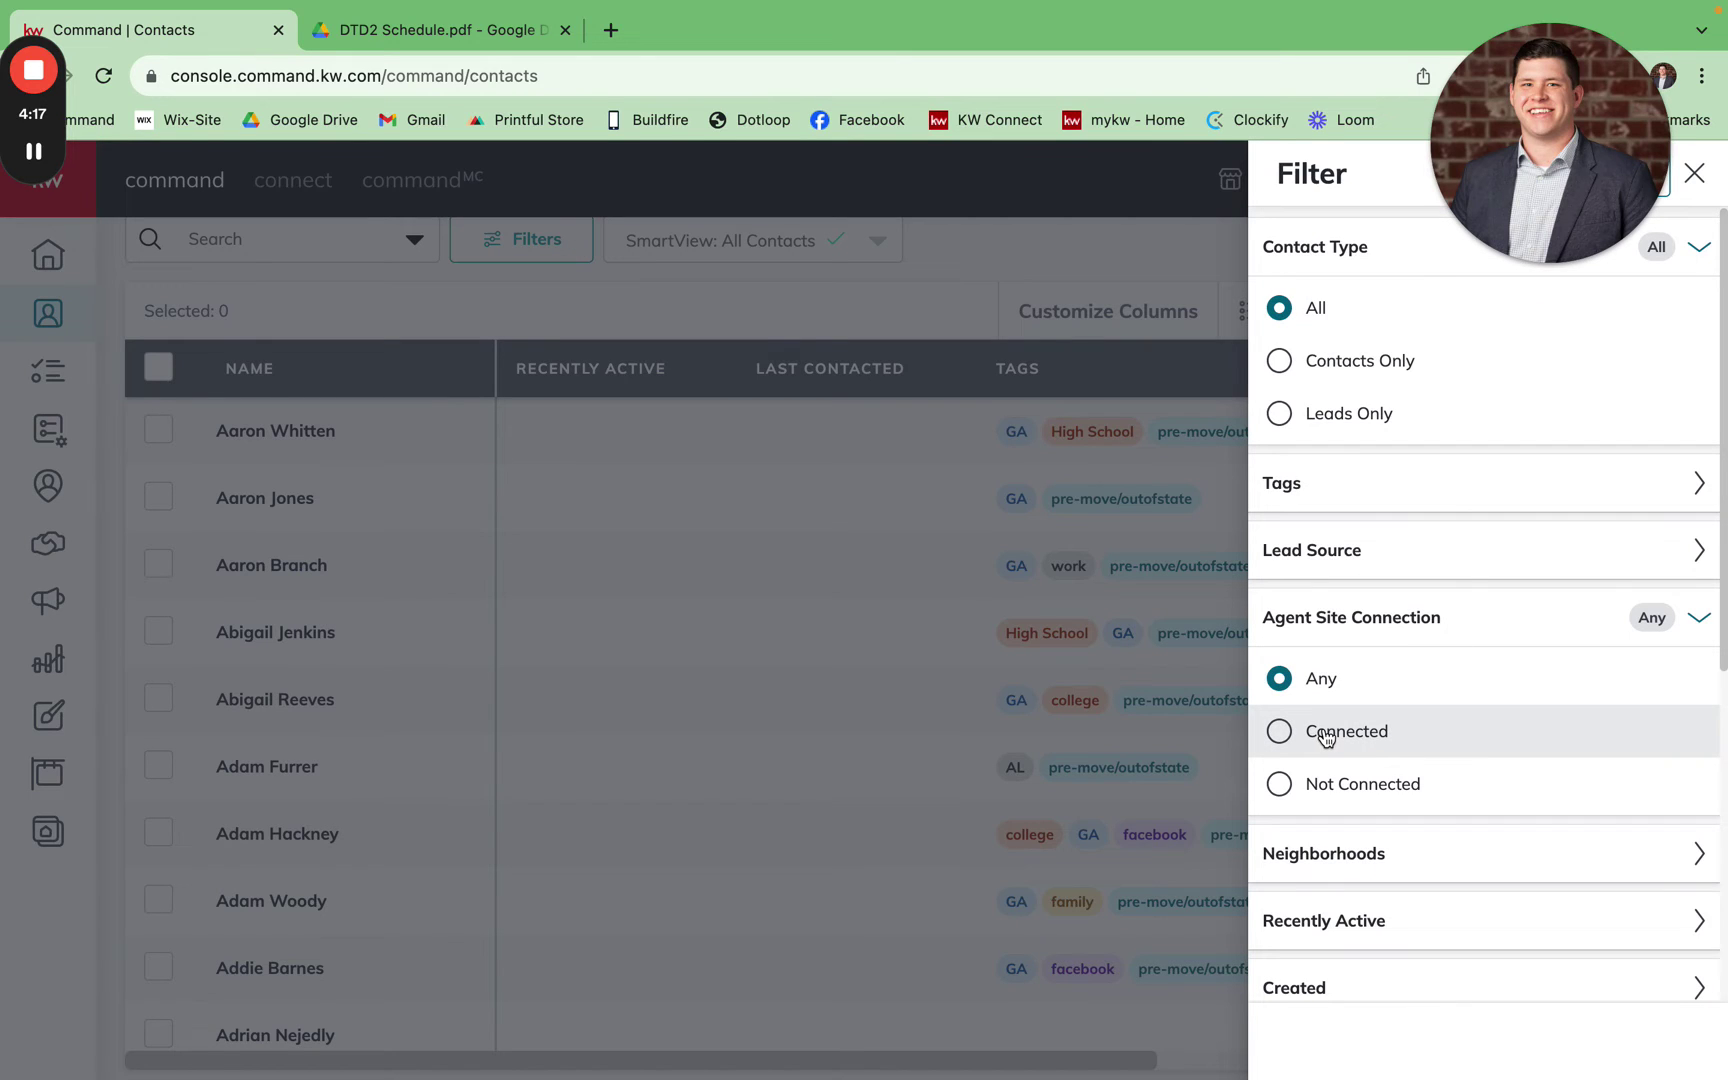
{"action": "left_click", "coordinate": [1419, 502]}
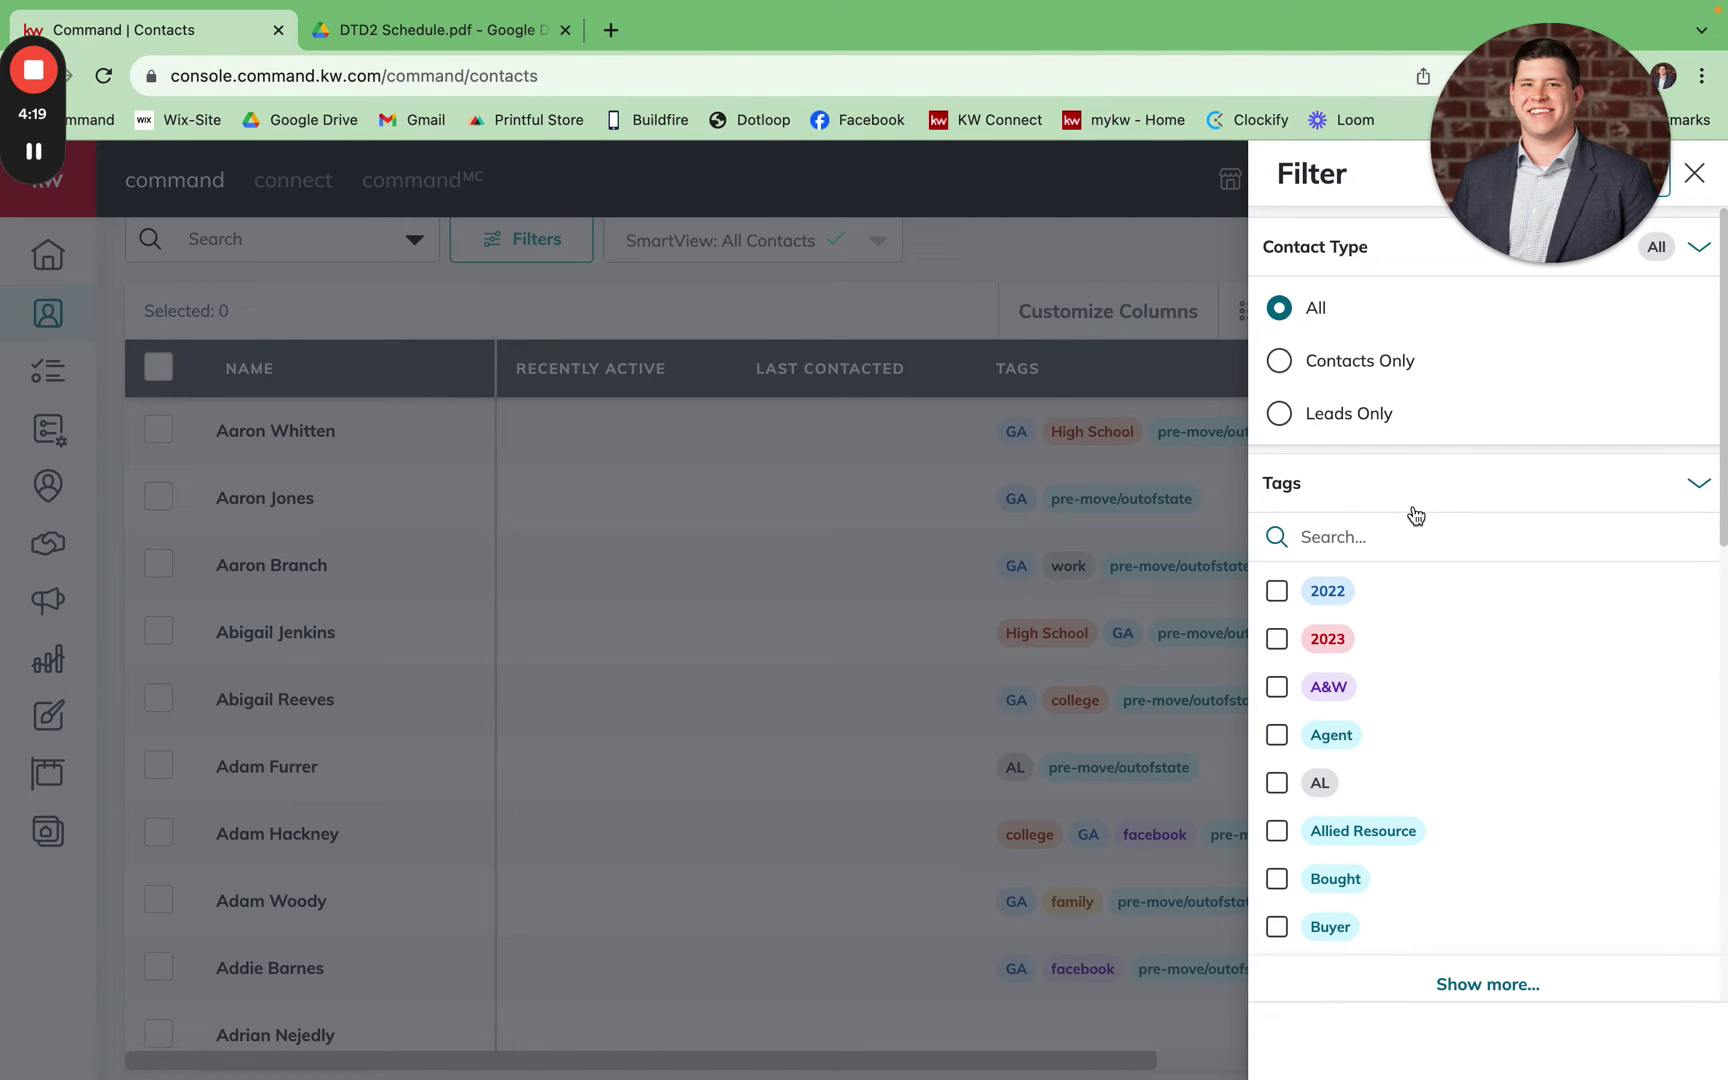
- Filter contacts by the 'A&W' tag and sort the two results by Recently Active
{"action": "type", "text": "a"}
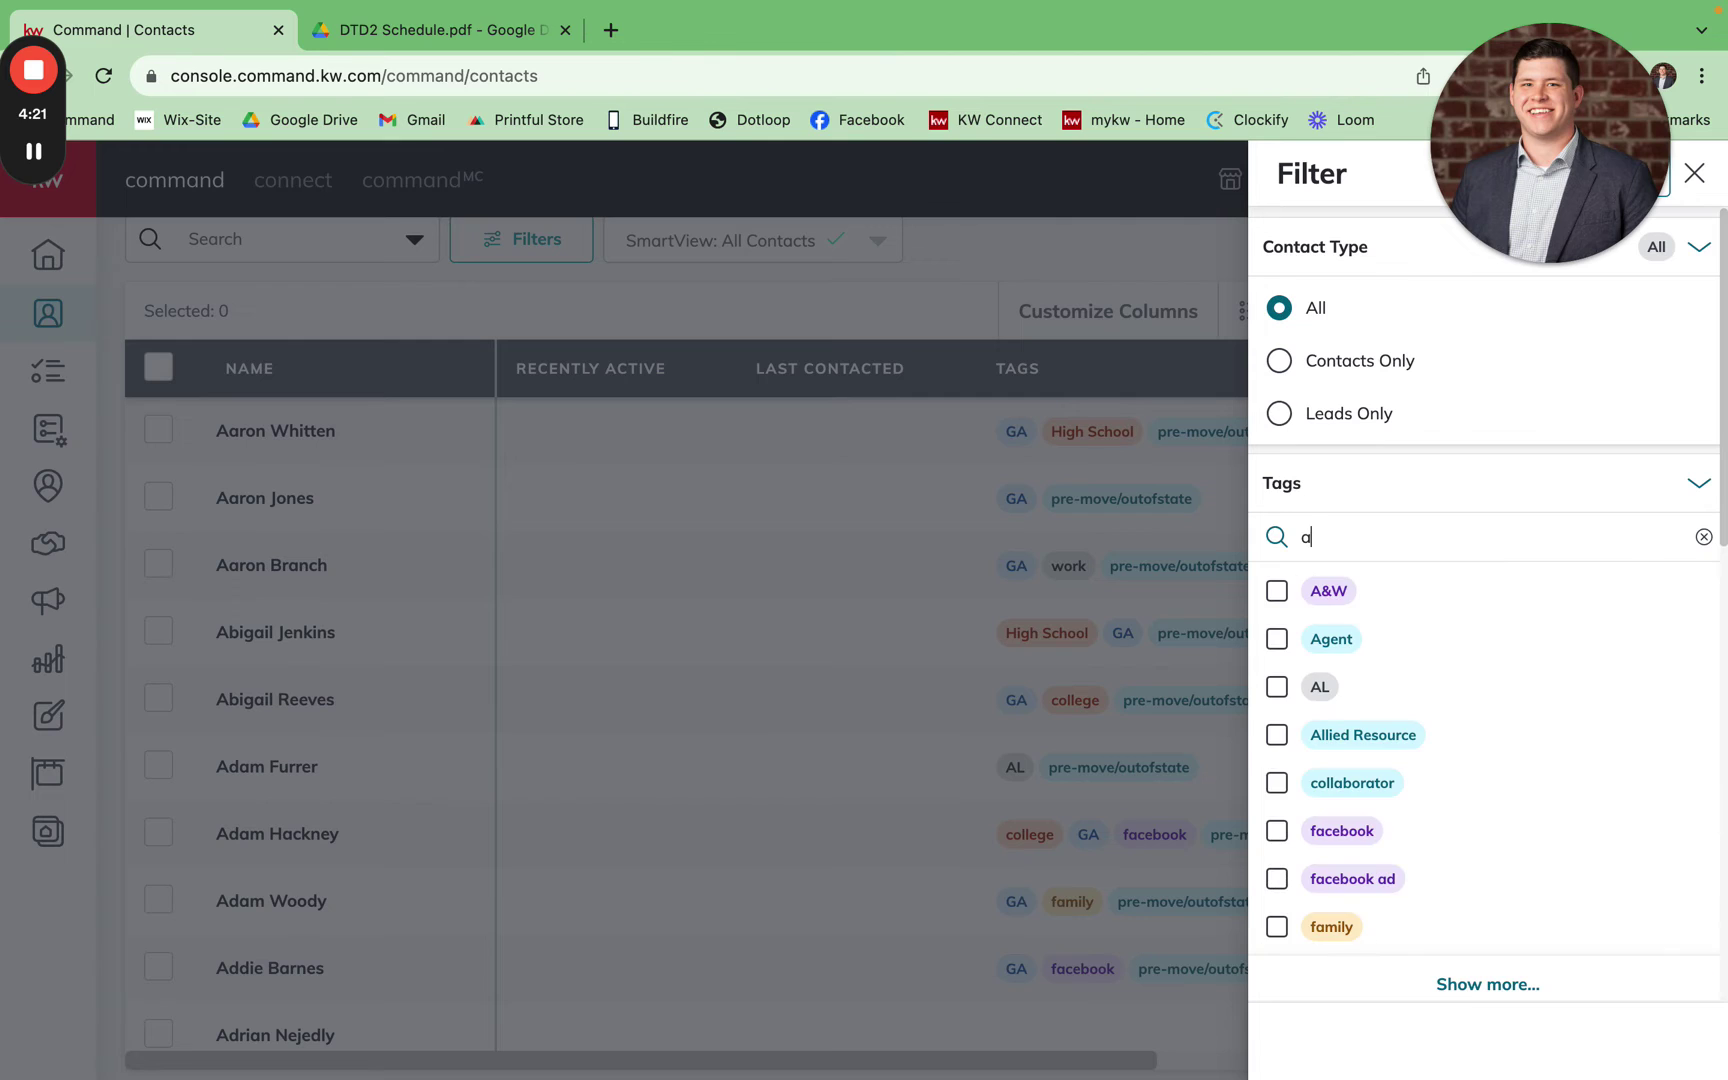
{"action": "type", "text": "&w"}
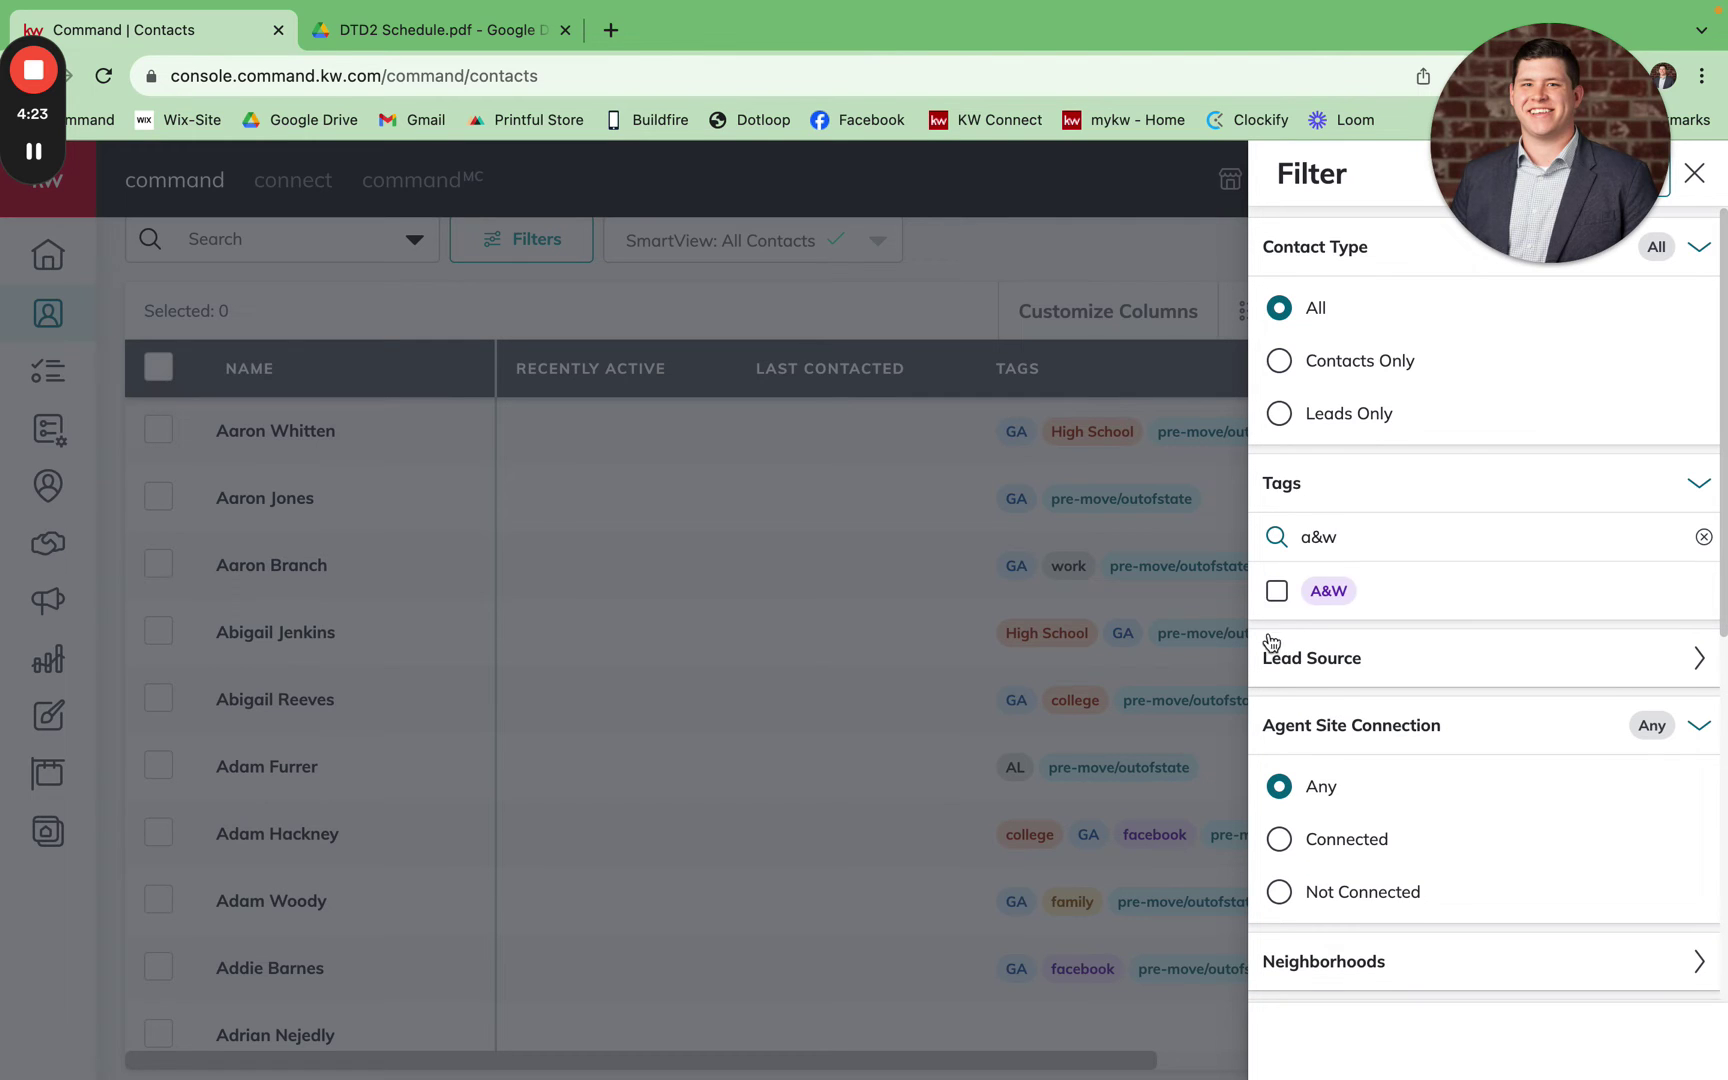
{"action": "left_click", "coordinate": [1278, 592]}
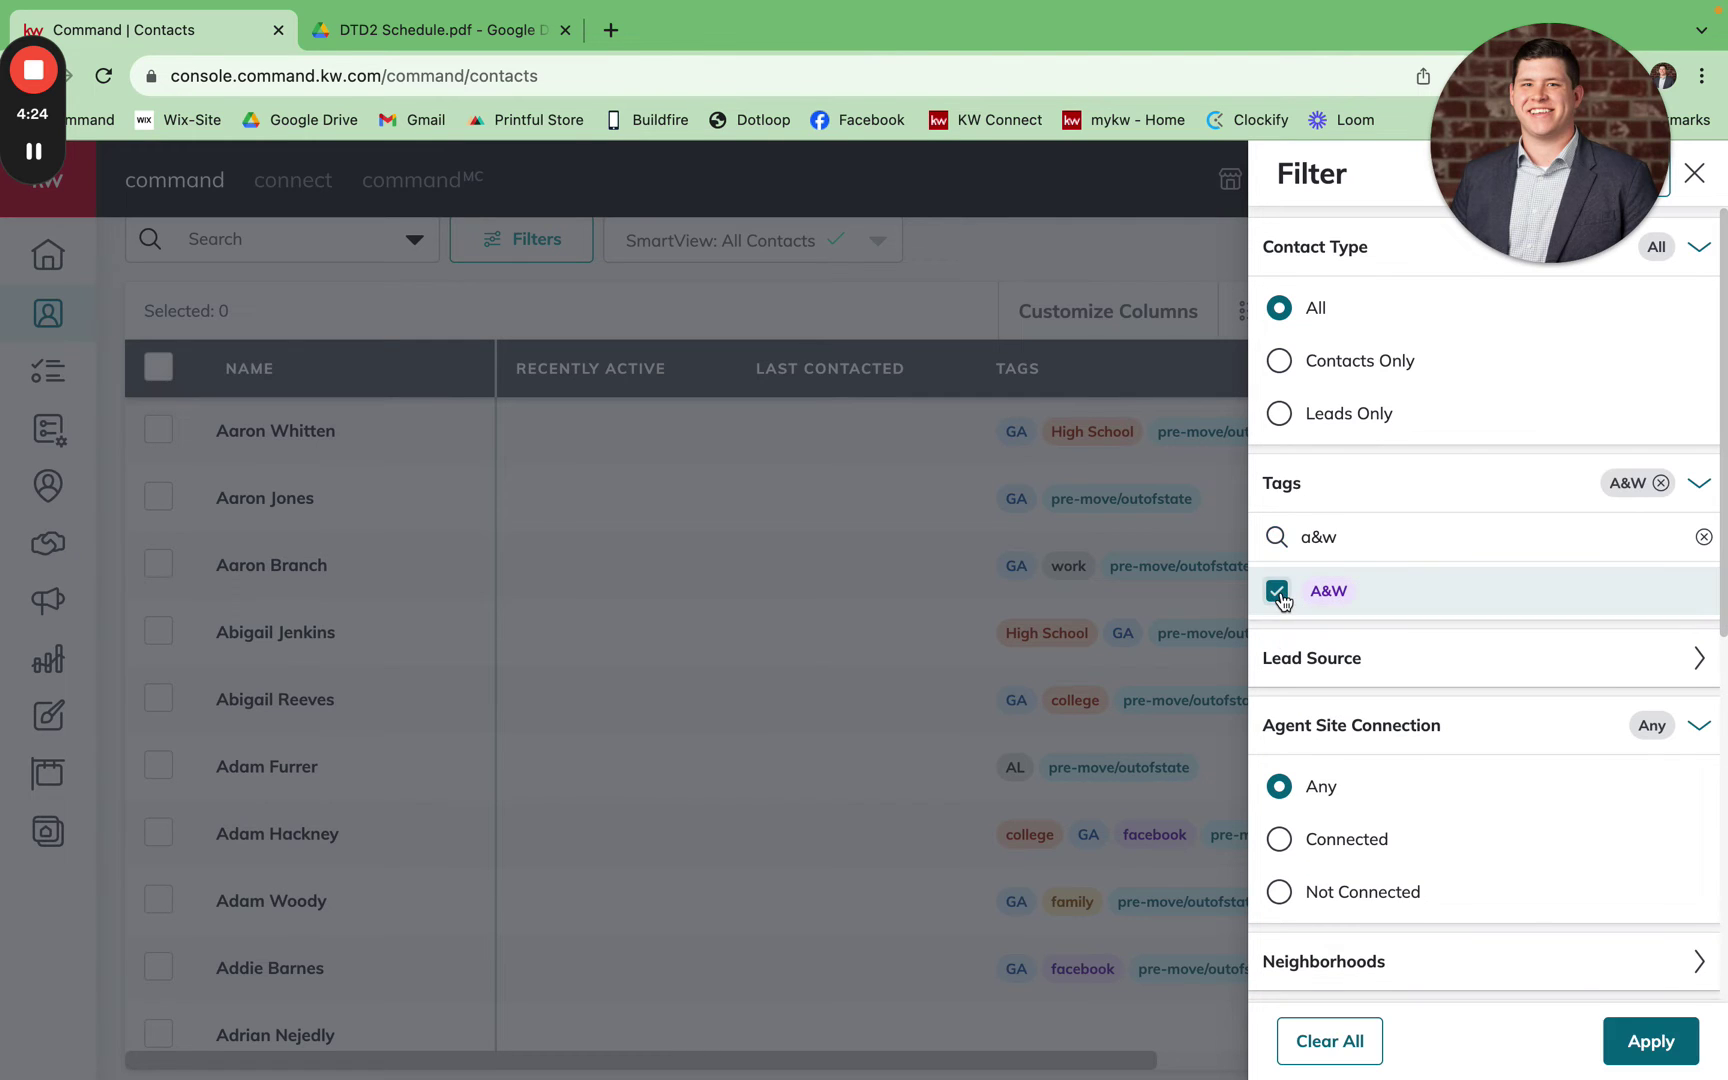
{"action": "left_click", "coordinate": [1657, 1052]}
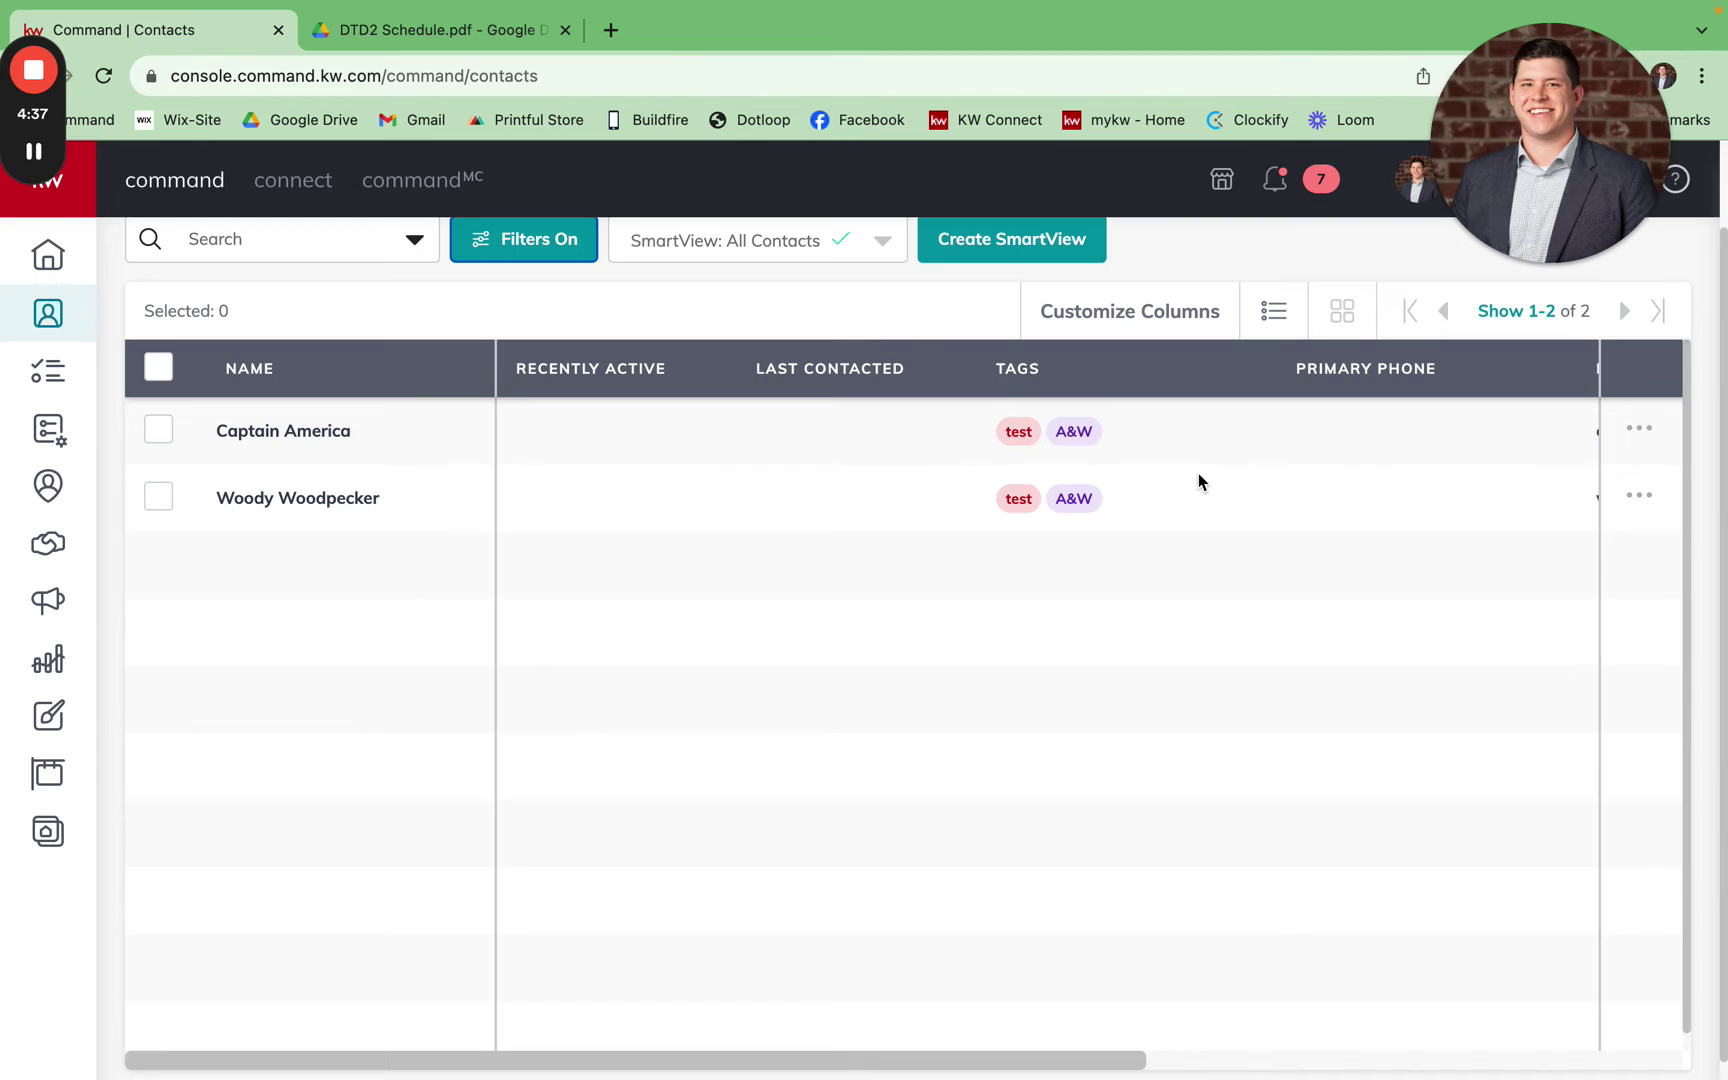
{"action": "left_click", "coordinate": [724, 389]}
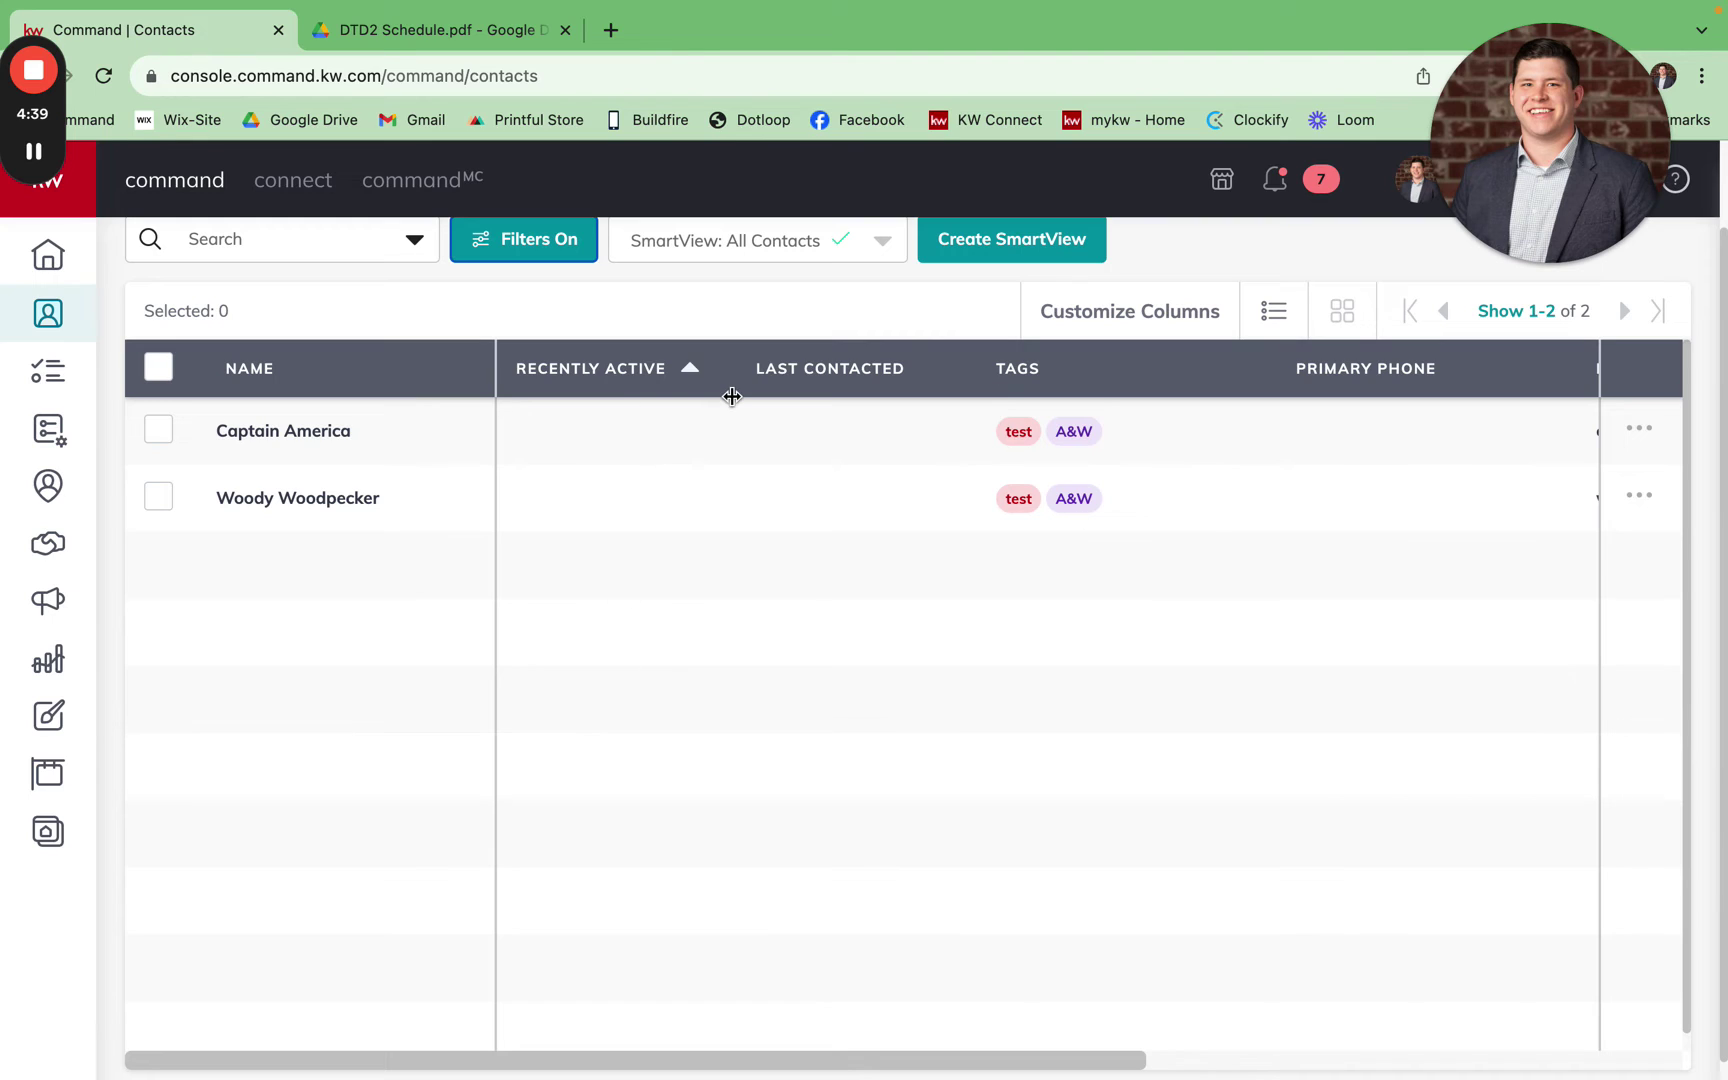
- Search the SmartPlans Library for 'kwbg' and look over the two returned plans
{"action": "left_click", "coordinate": [60, 442]}
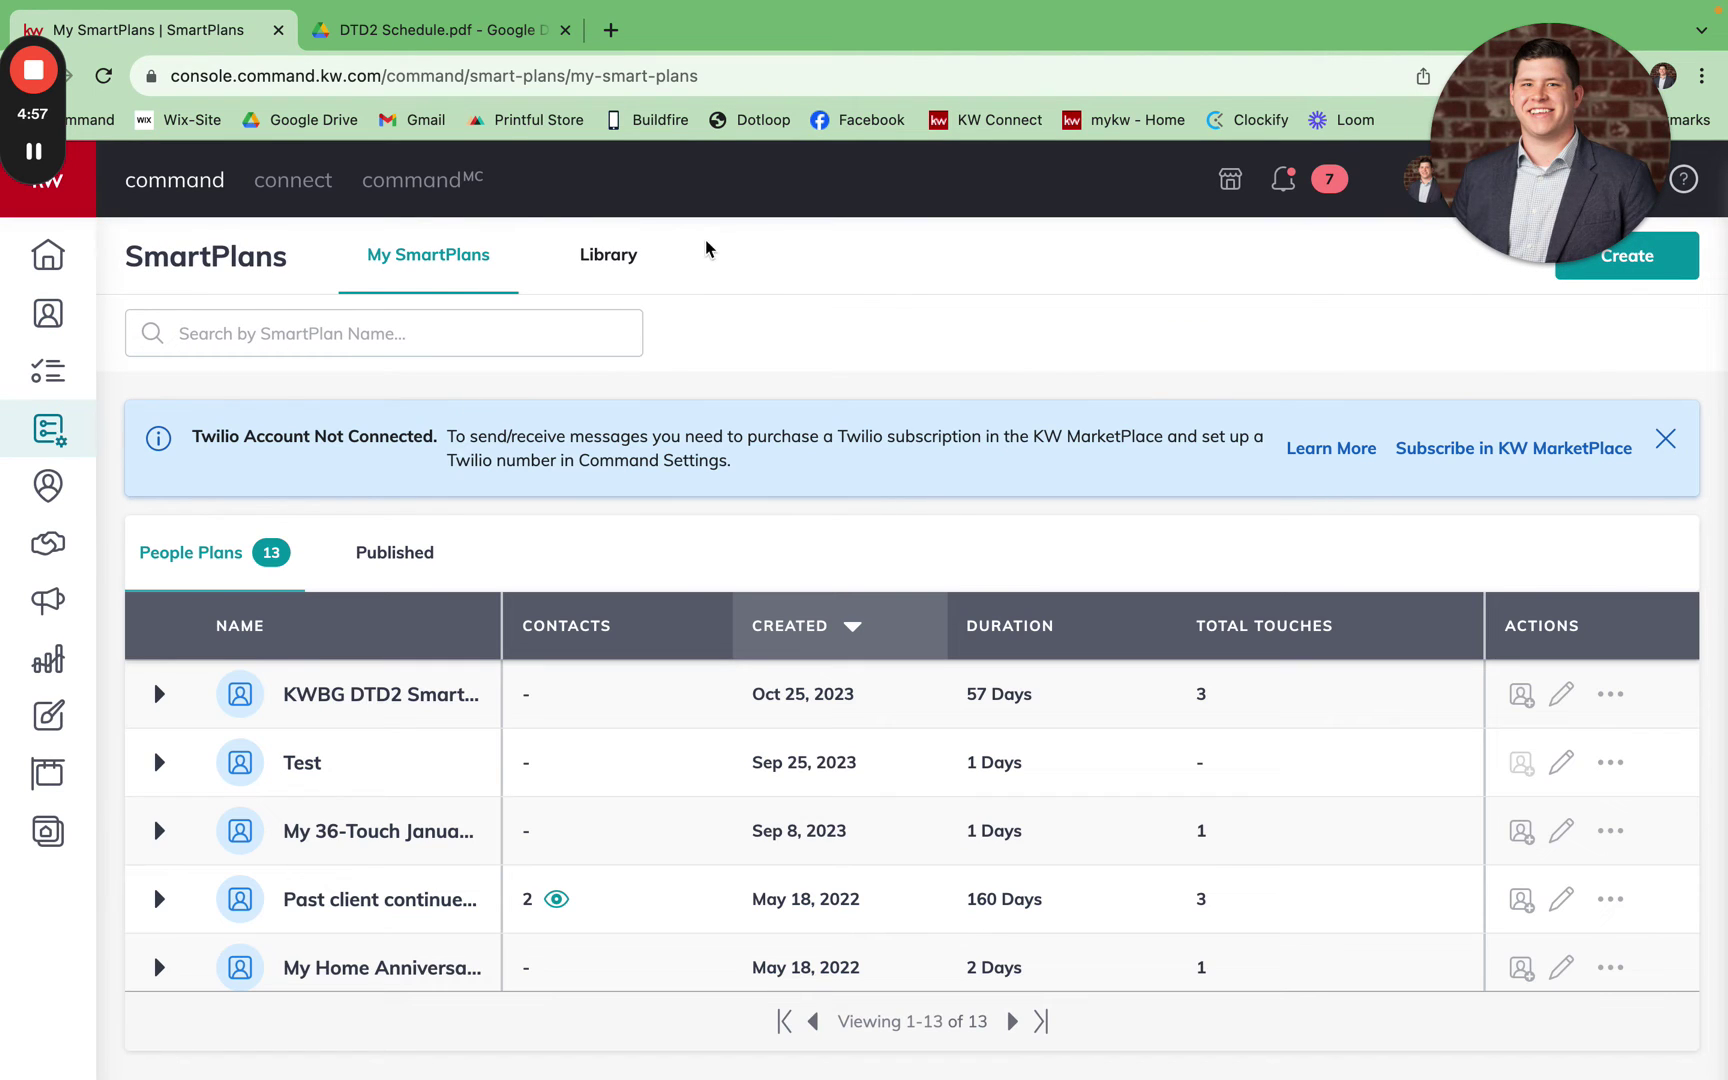
{"action": "left_click", "coordinate": [634, 253]}
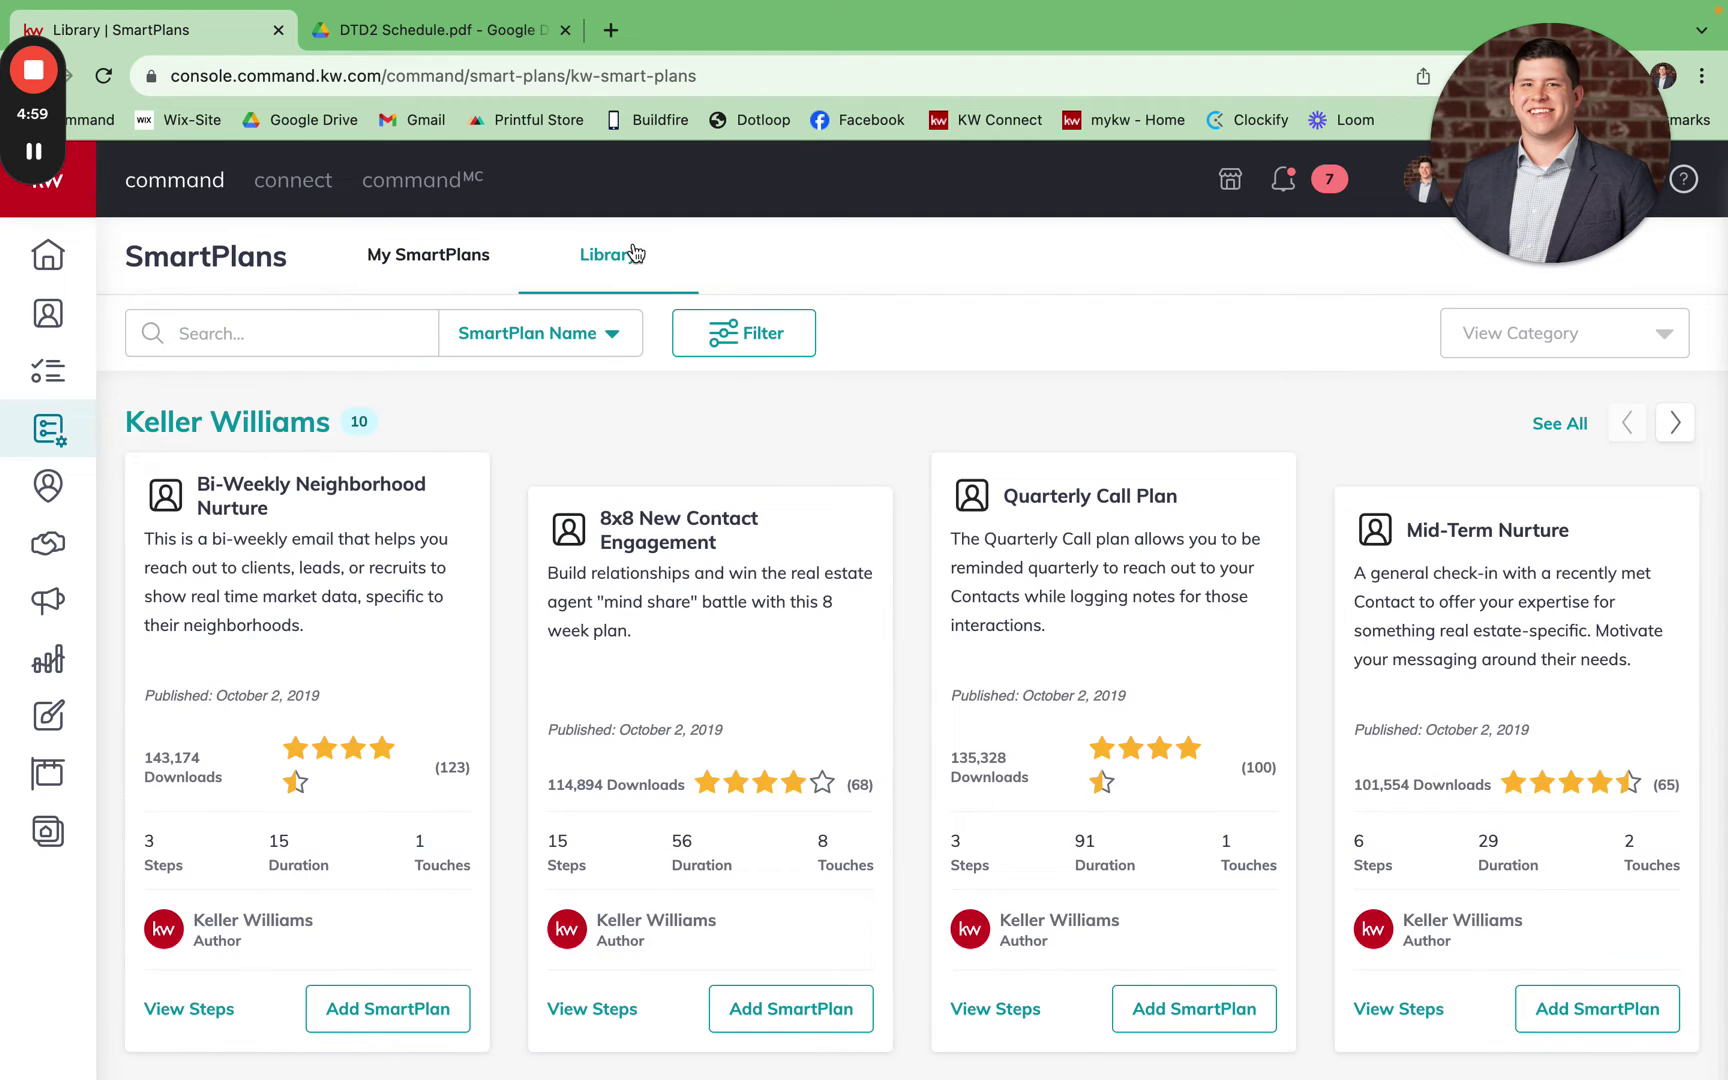
{"action": "left_click", "coordinate": [359, 330]}
{"action": "type", "text": "kwbg"}
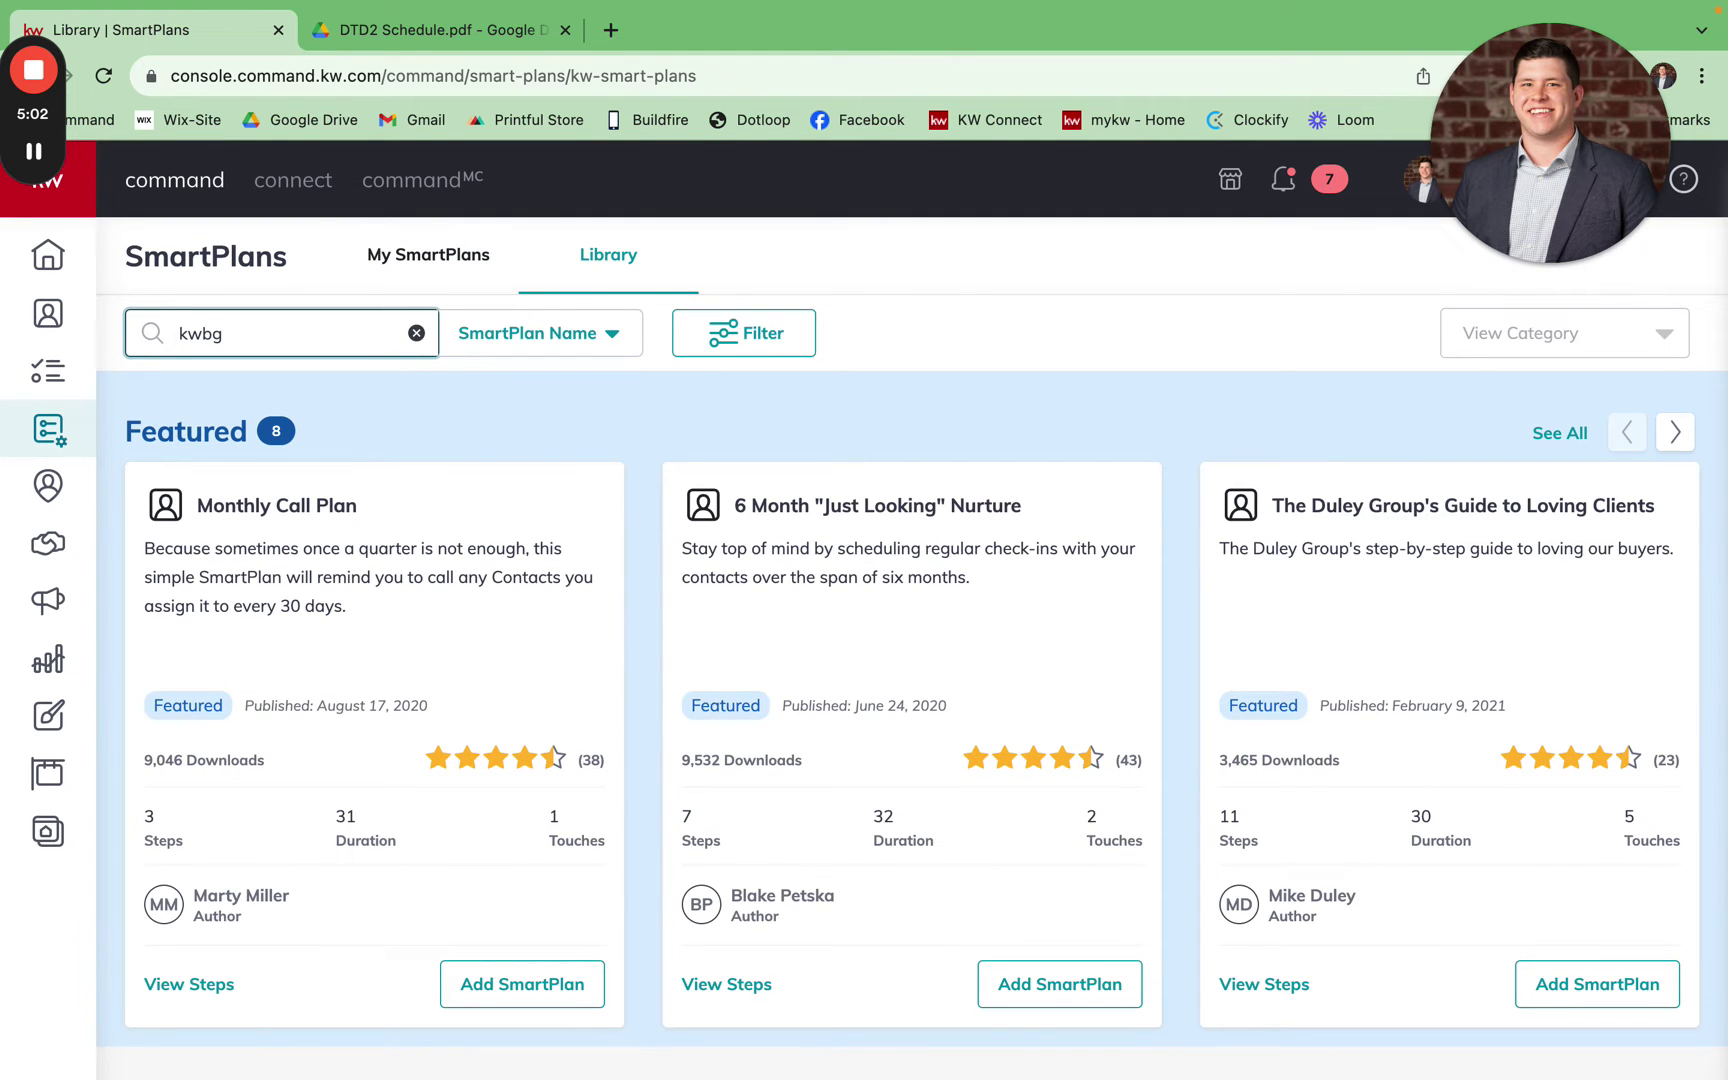
{"action": "key", "text": "Return"}
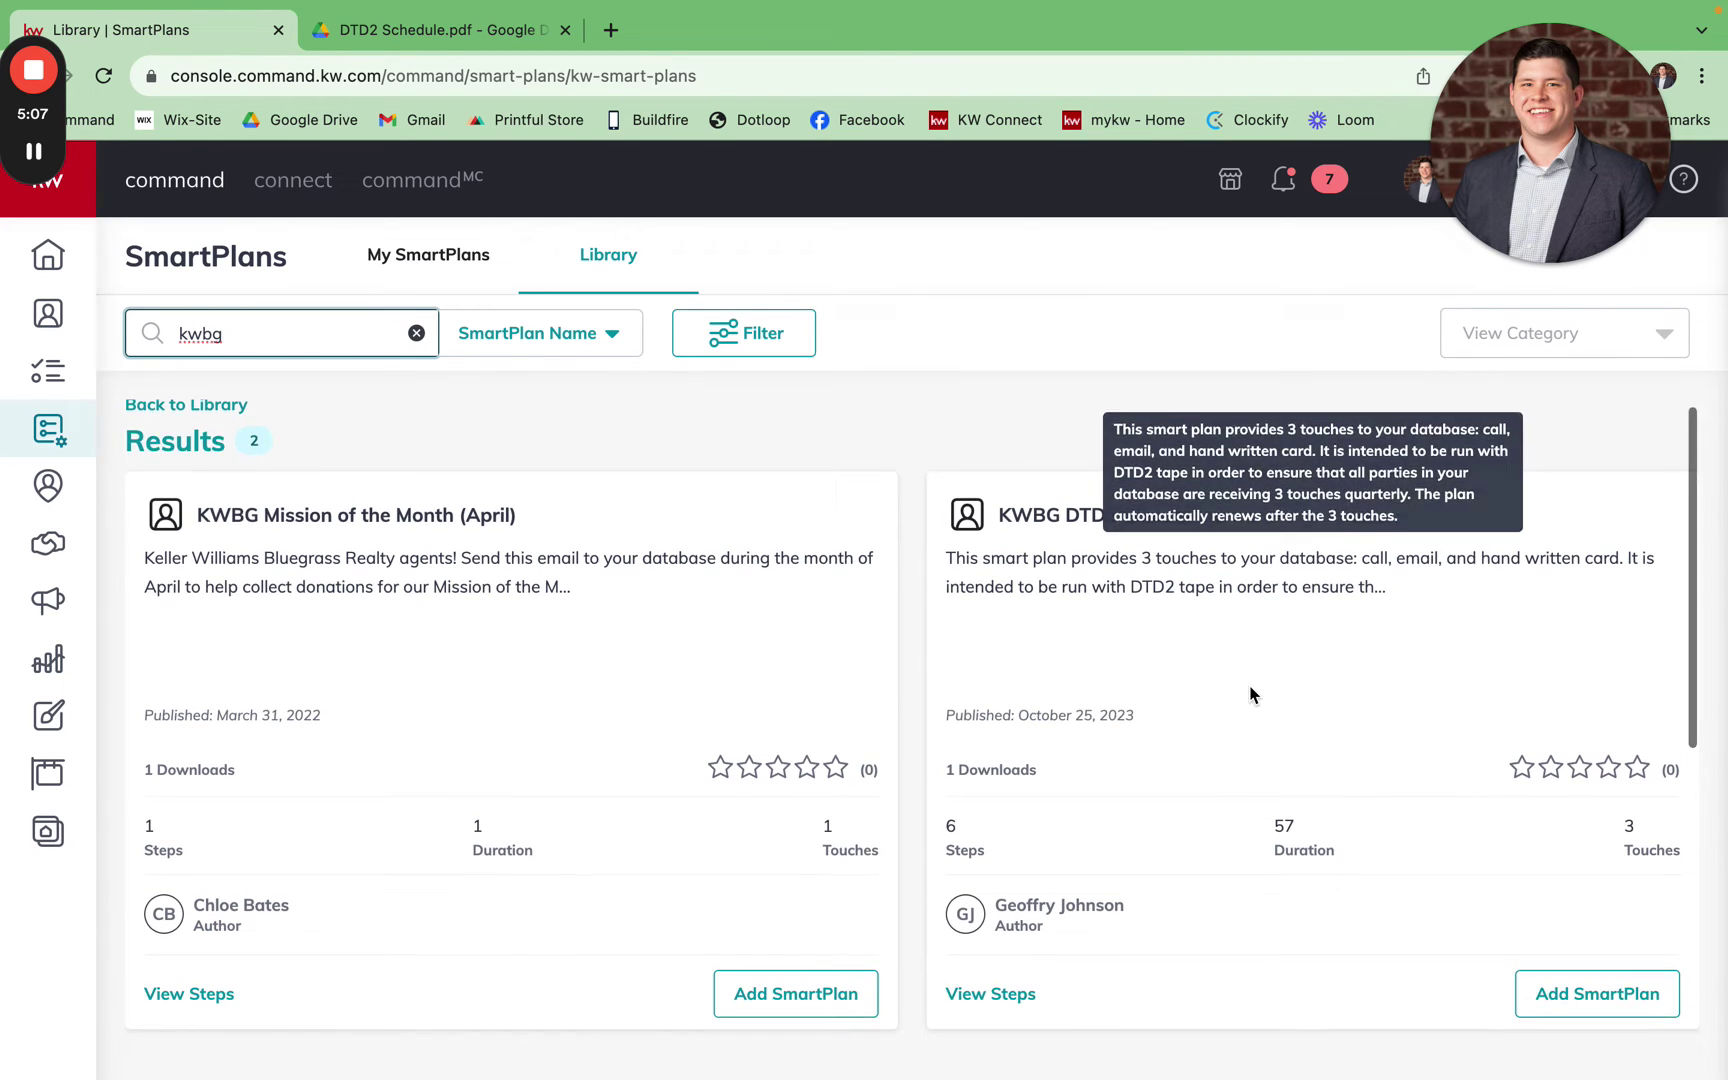
{"action": "scroll", "coordinate": [1250, 693], "scroll_direction": "down", "scroll_amount": 2}
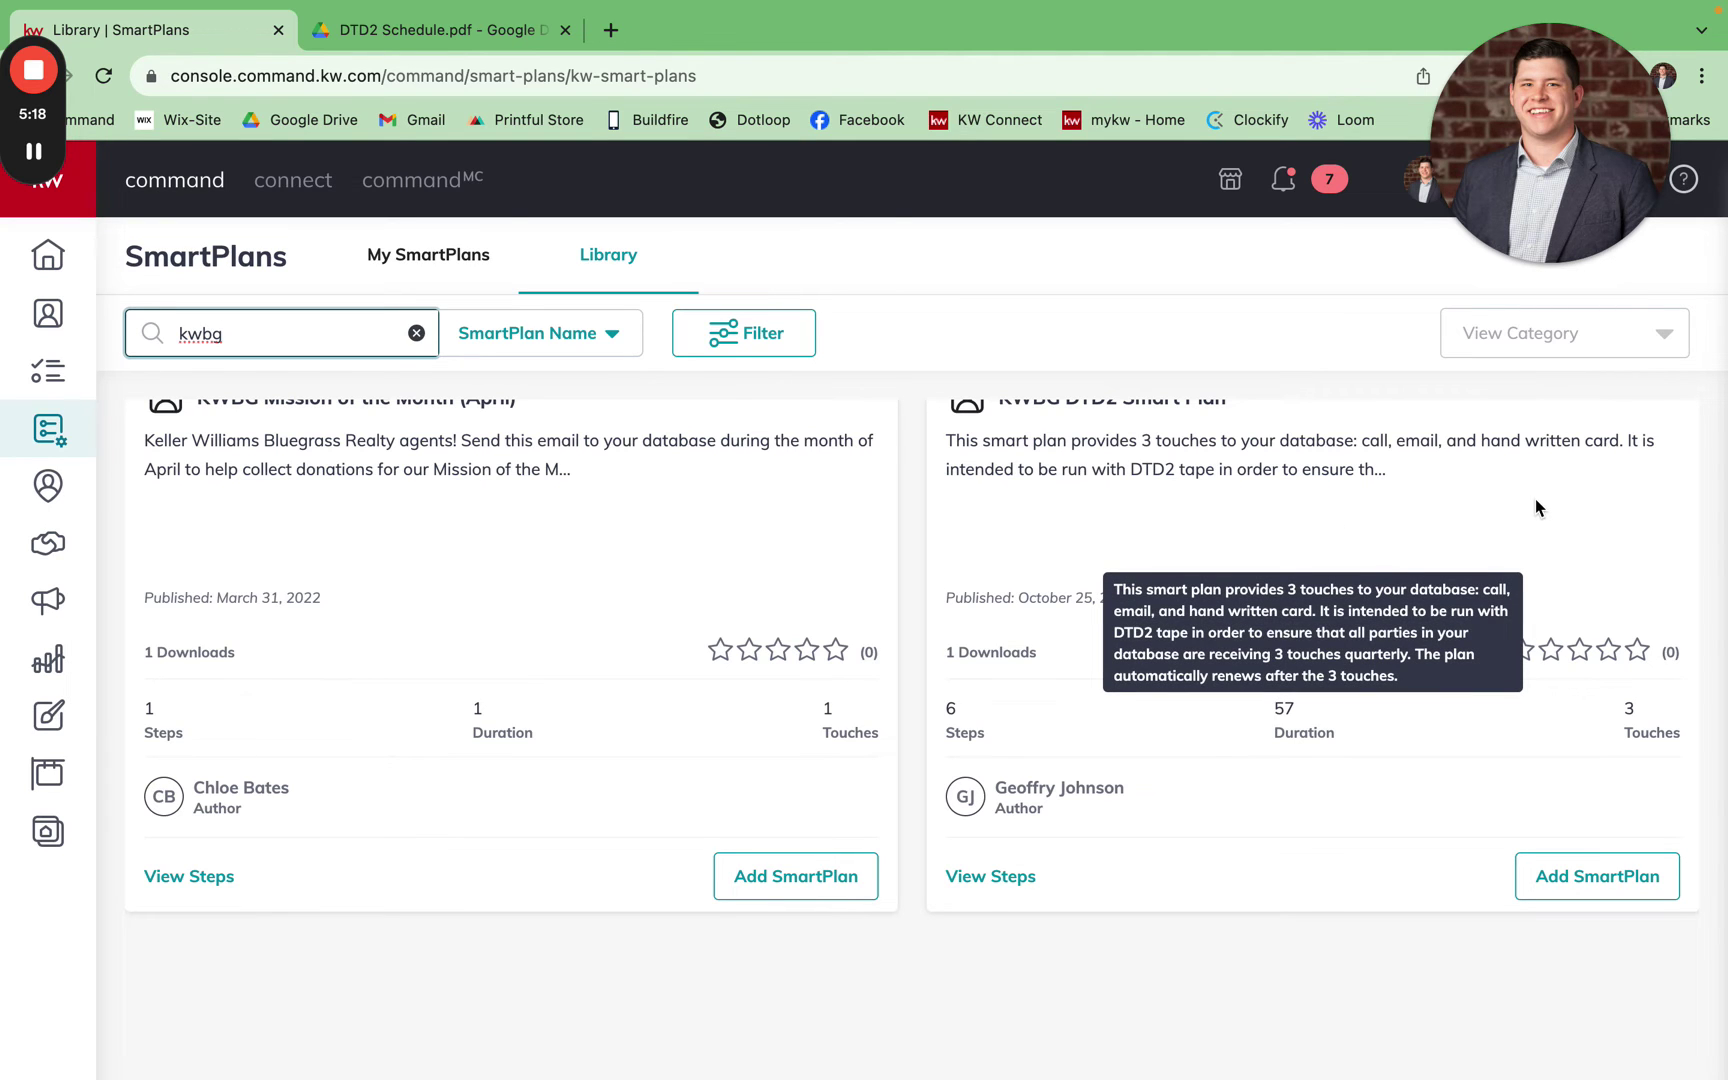
{"action": "scroll", "coordinate": [1535, 507], "scroll_direction": "up", "scroll_amount": 2}
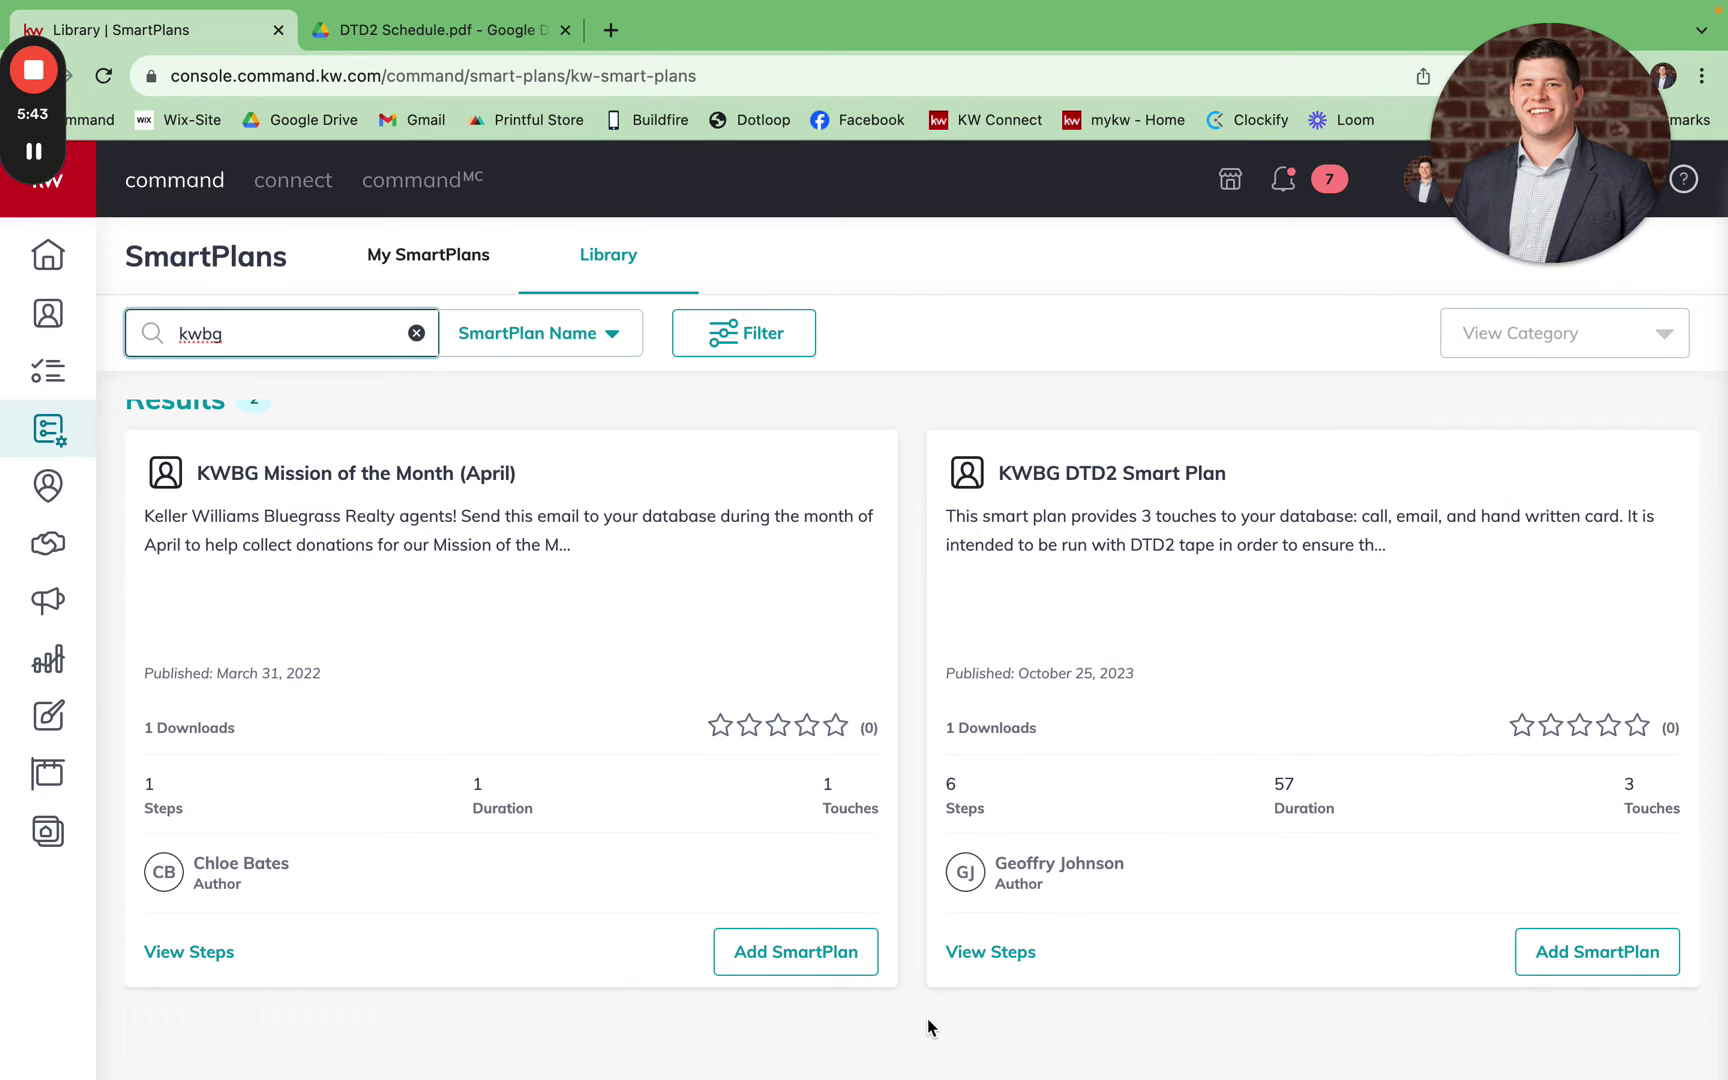
- Preview the KWBG DTD2 Smart Plan's steps down to Restart SmartPlan, then close the preview
{"action": "left_click", "coordinate": [988, 958]}
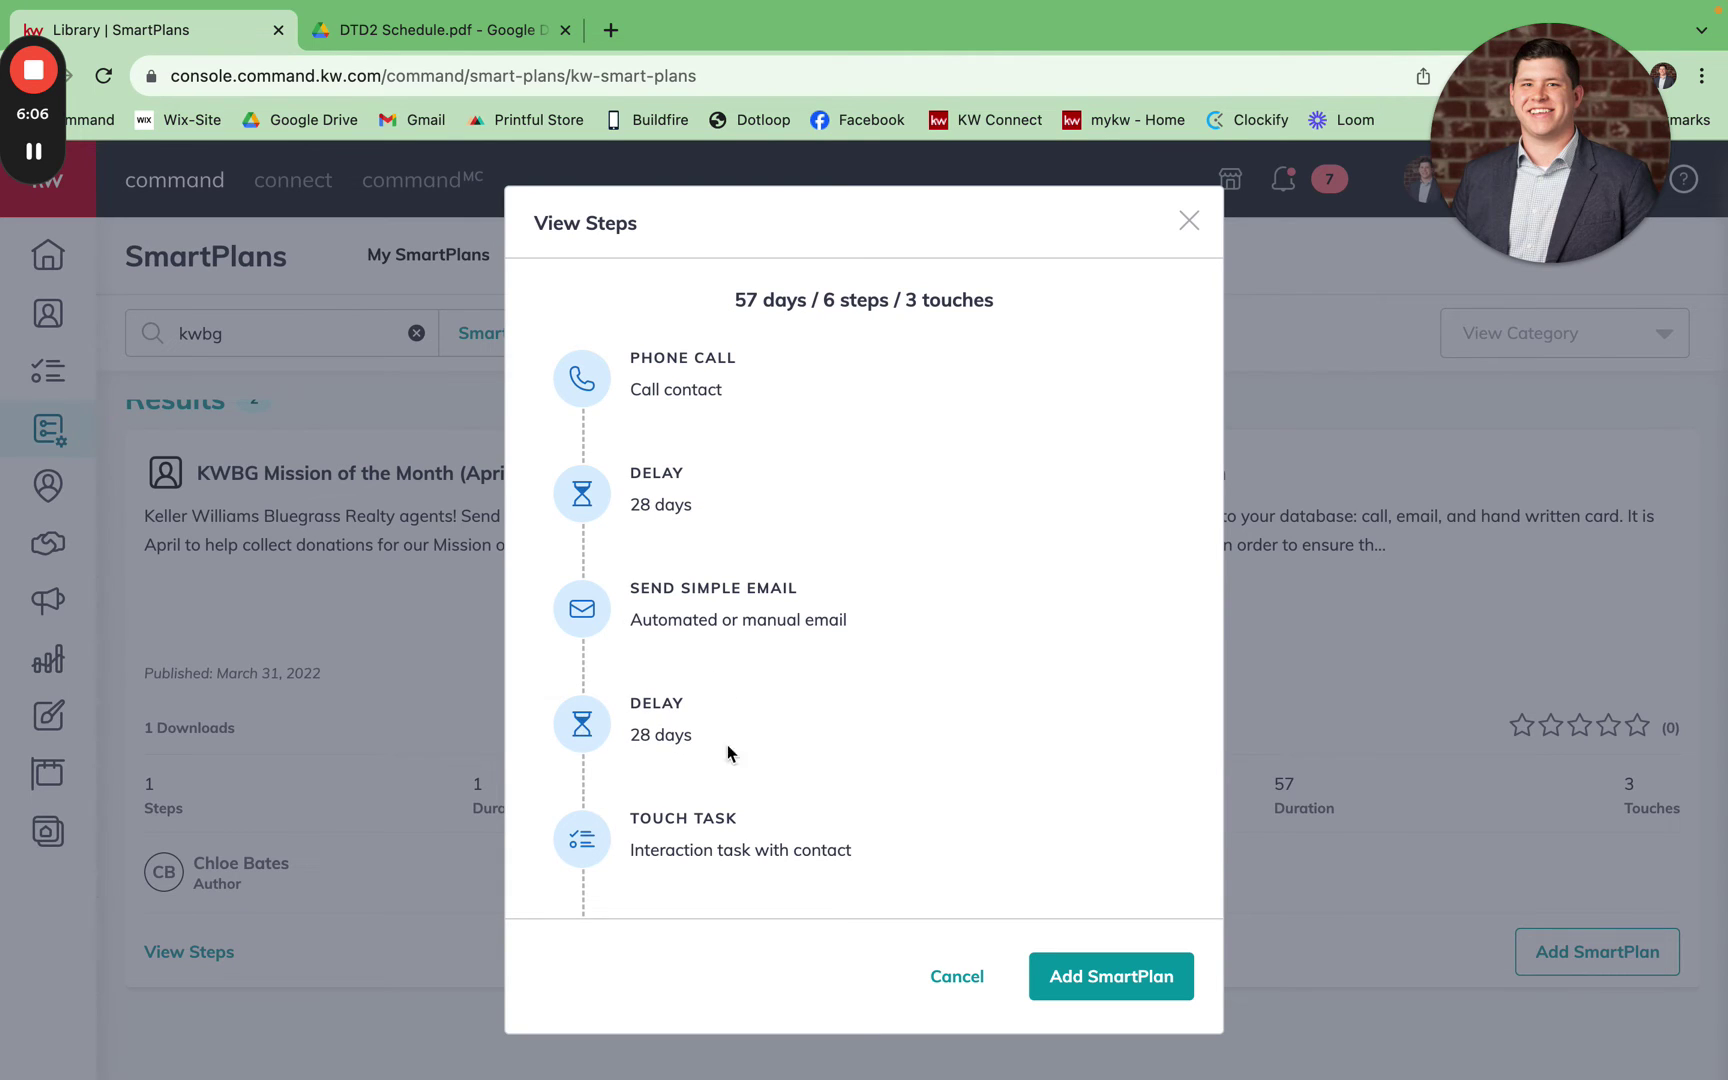
{"action": "mouse_move", "coordinate": [598, 840]}
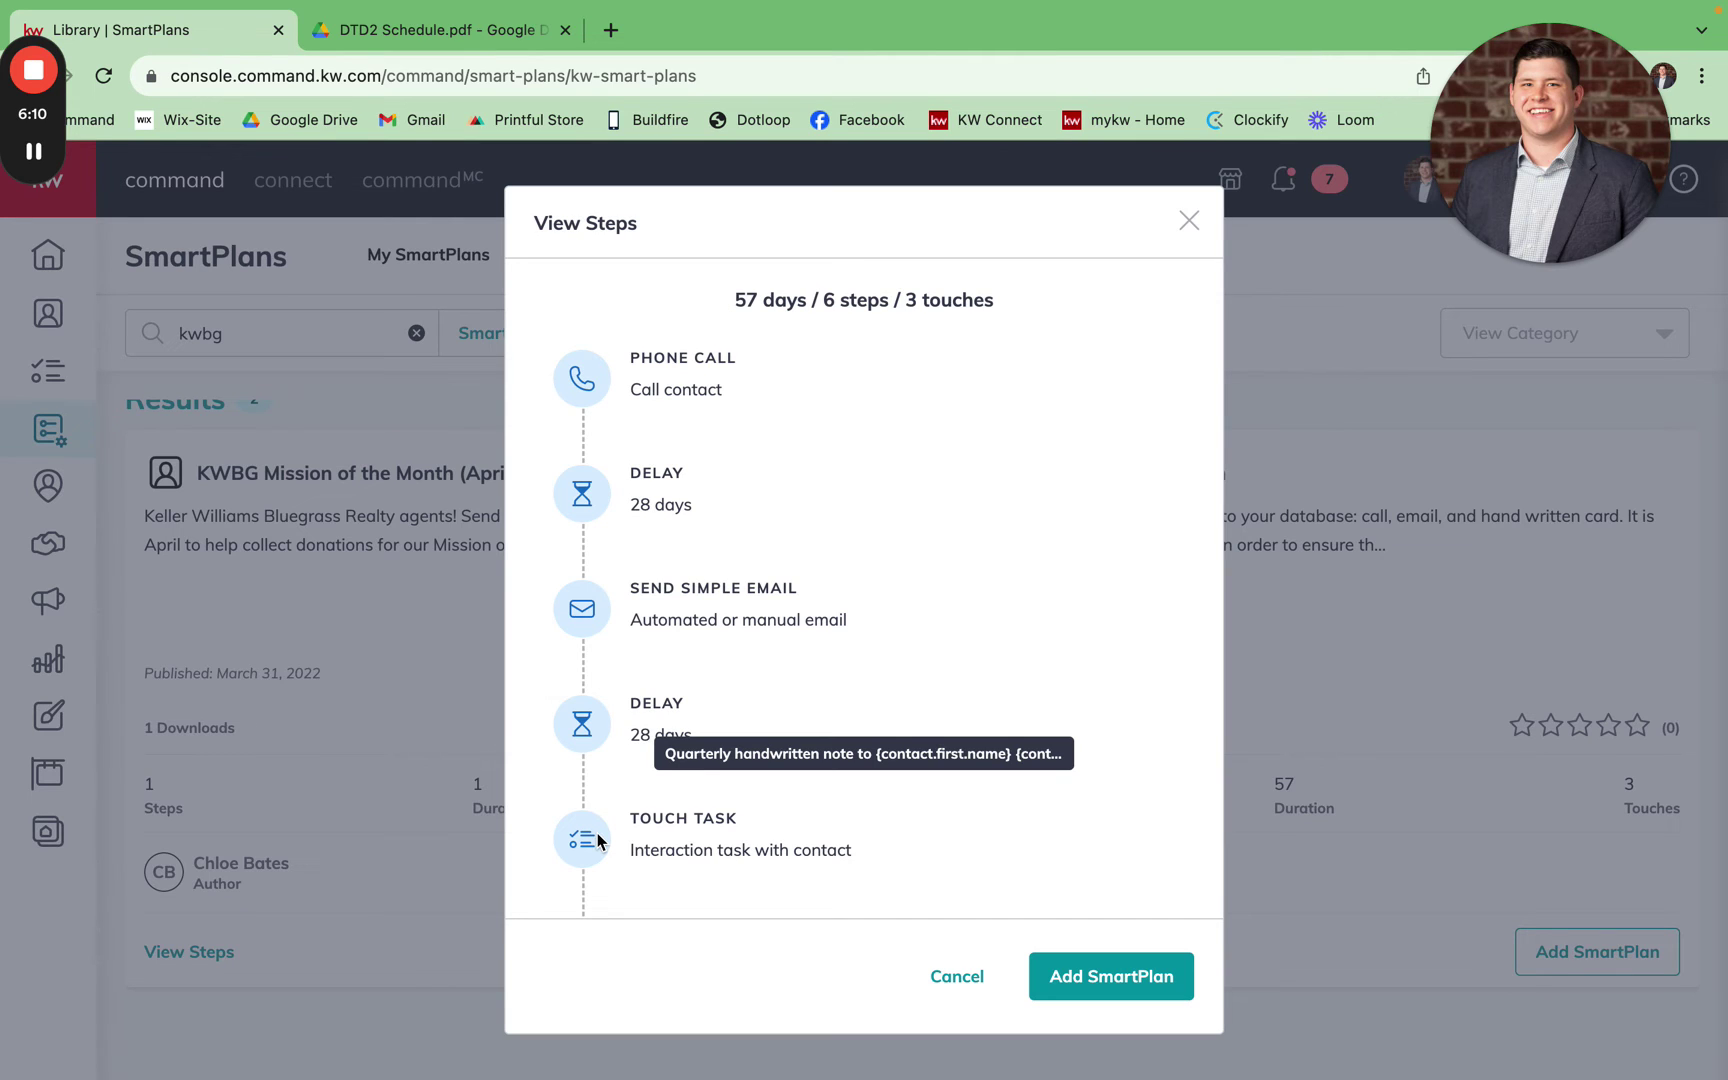
{"action": "scroll", "coordinate": [900, 800], "scroll_direction": "down", "scroll_amount": 2}
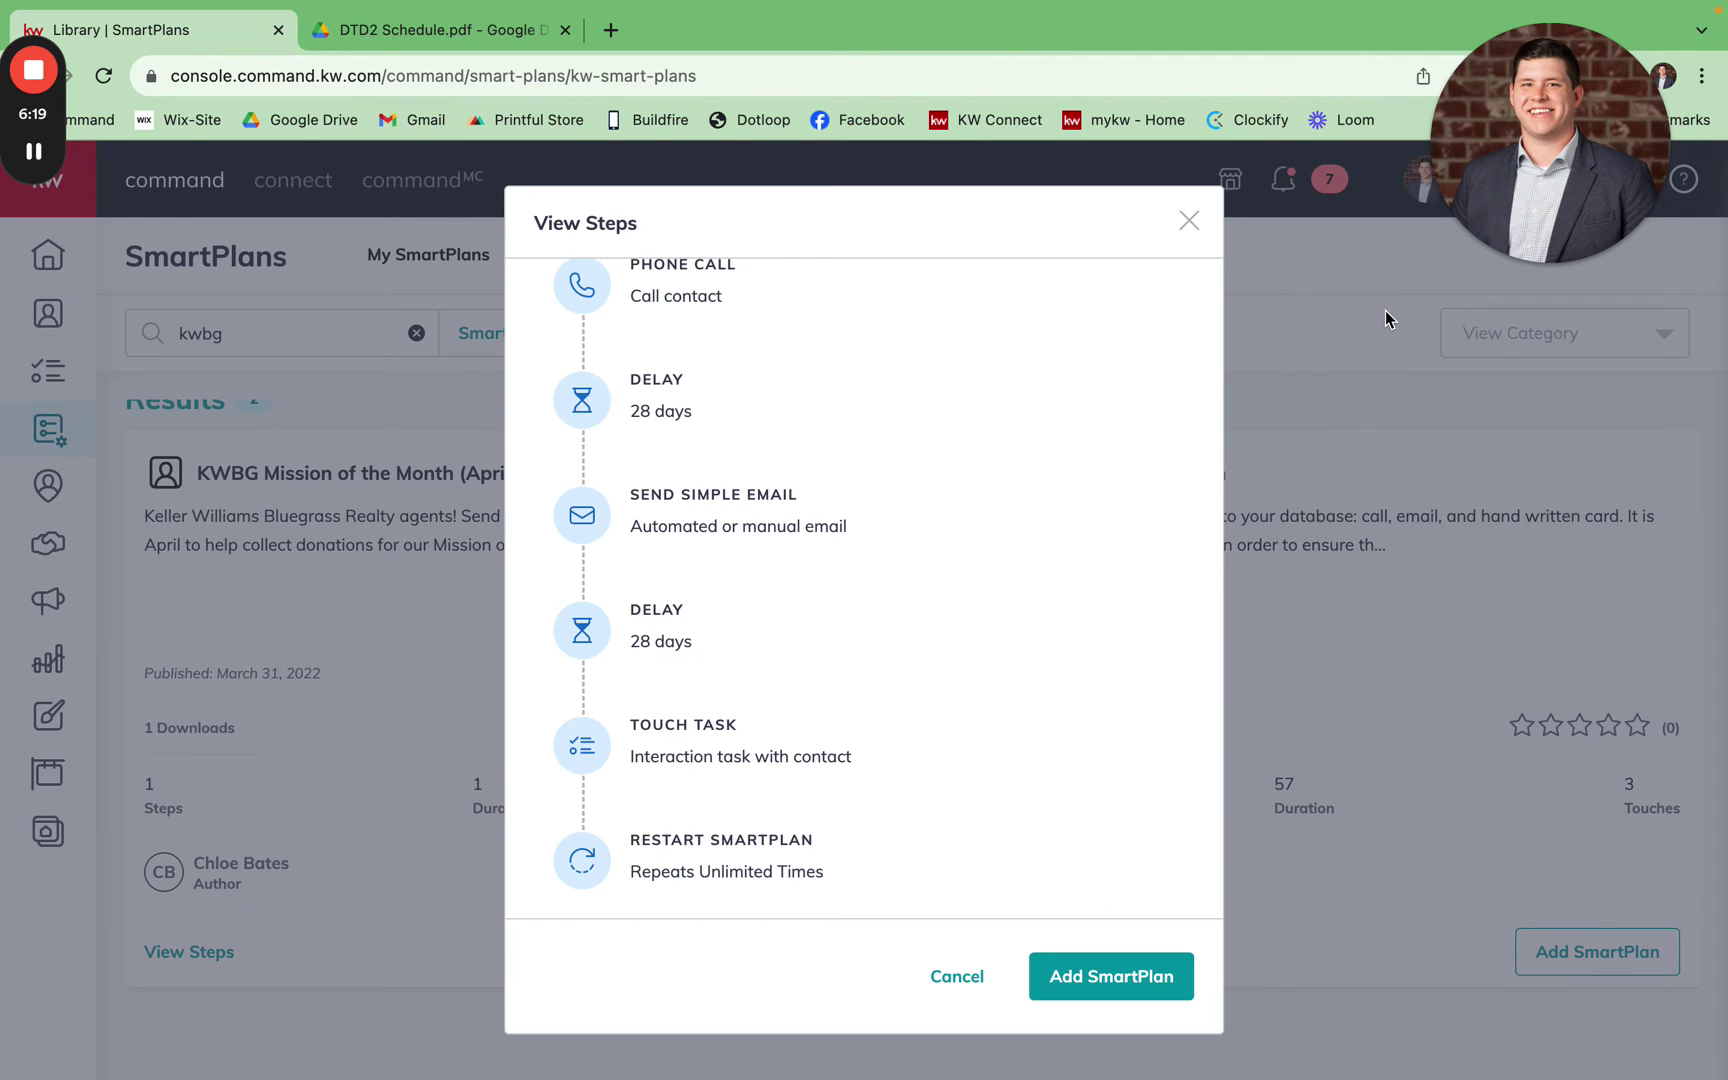
{"action": "left_click", "coordinate": [1189, 221]}
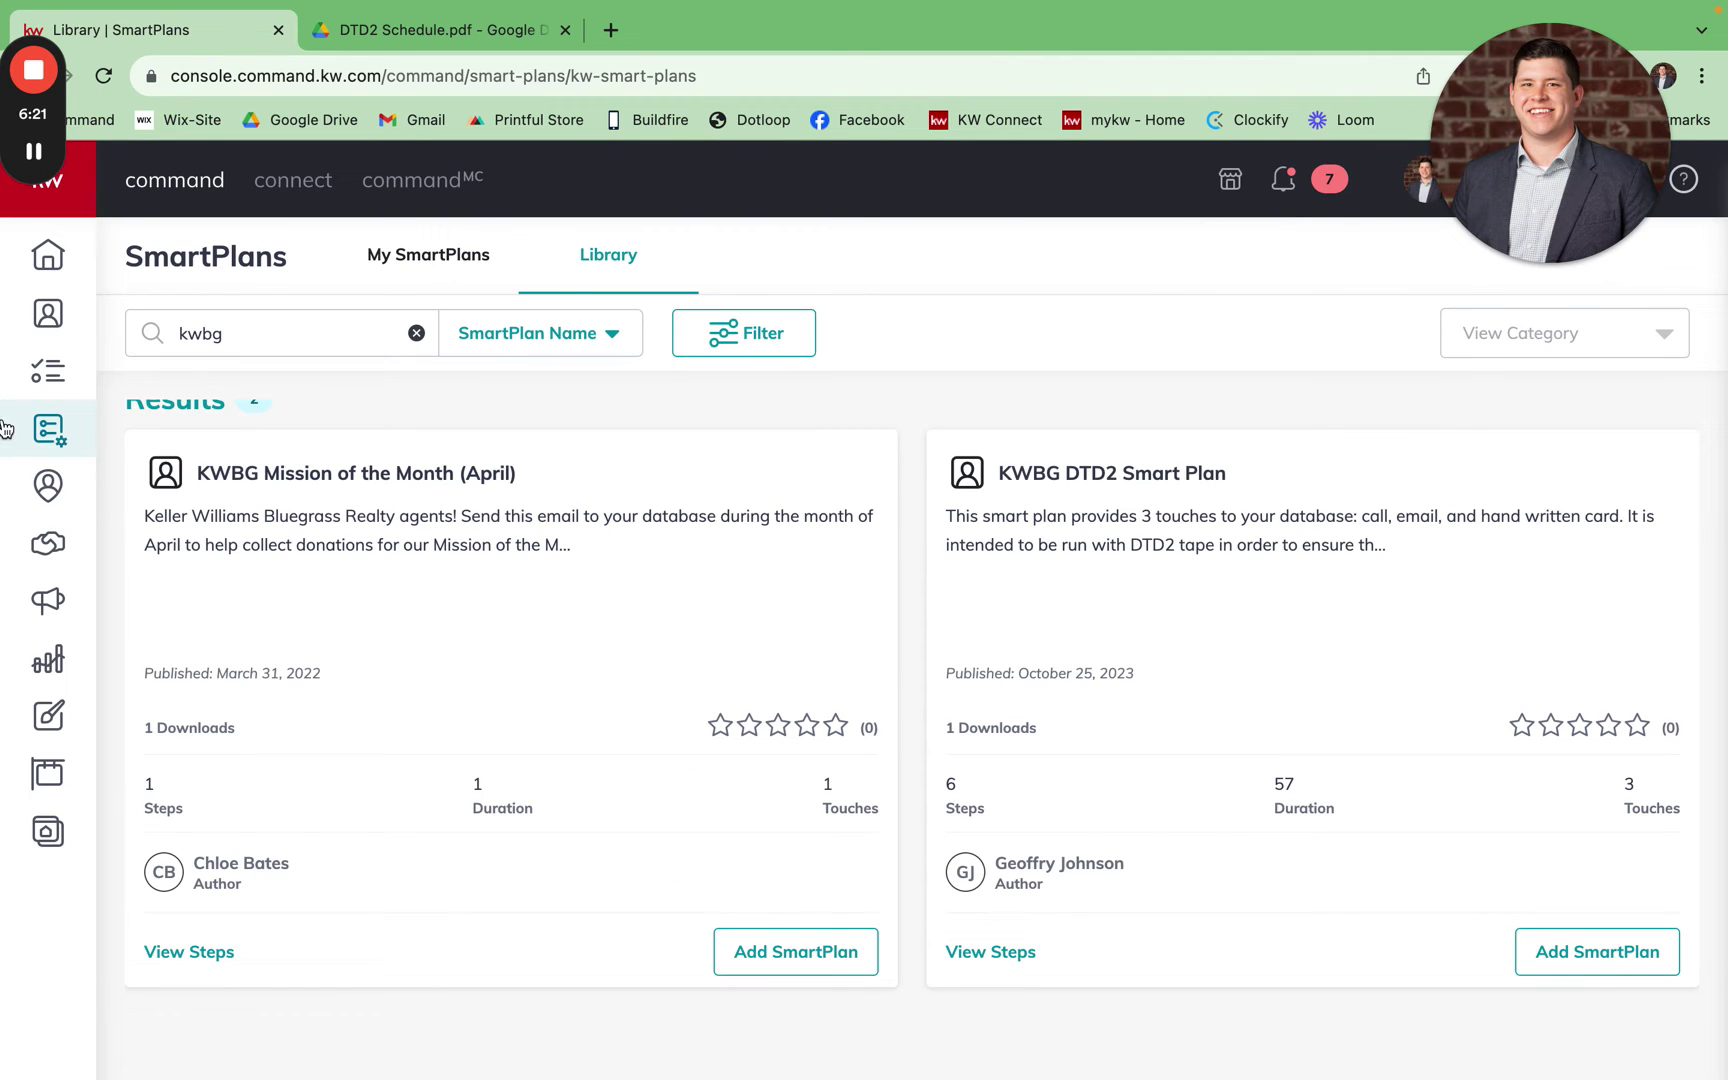
- In KWBG DTD2 Smart Plan's Add Contacts dialog, filter by the A&W tag and select all
{"action": "left_click", "coordinate": [48, 432]}
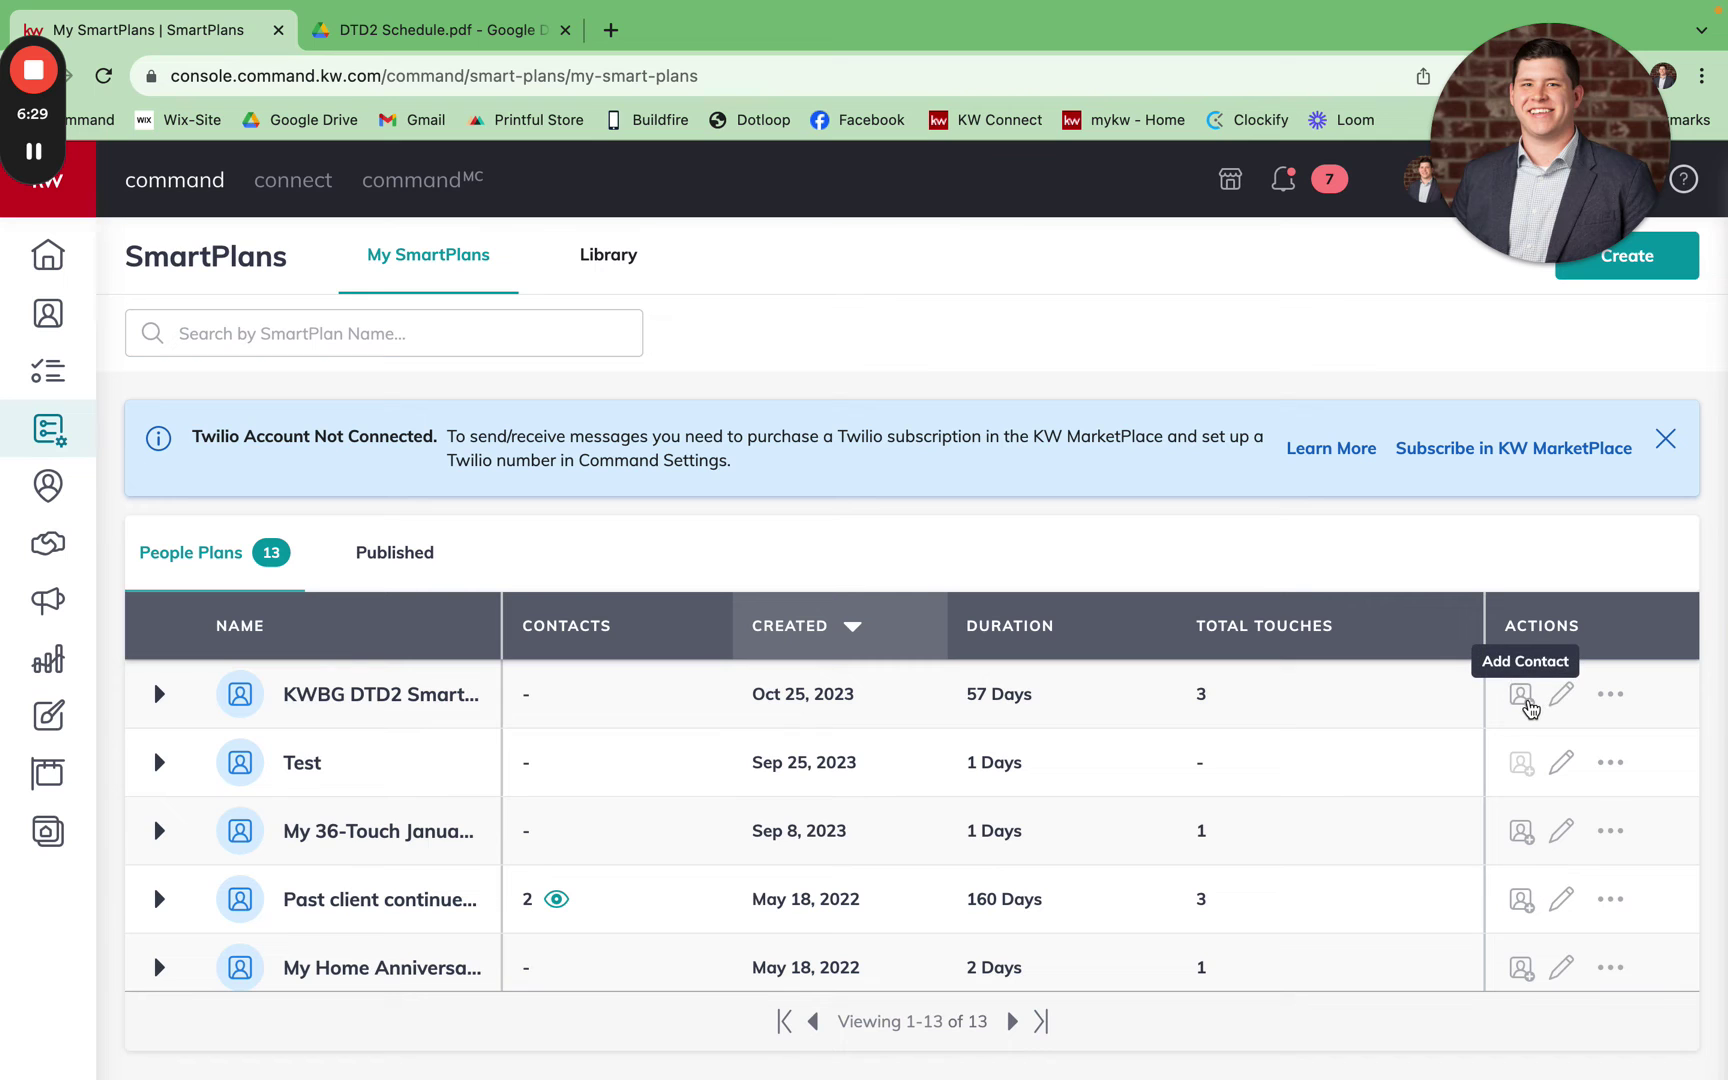
{"action": "left_click", "coordinate": [1524, 700]}
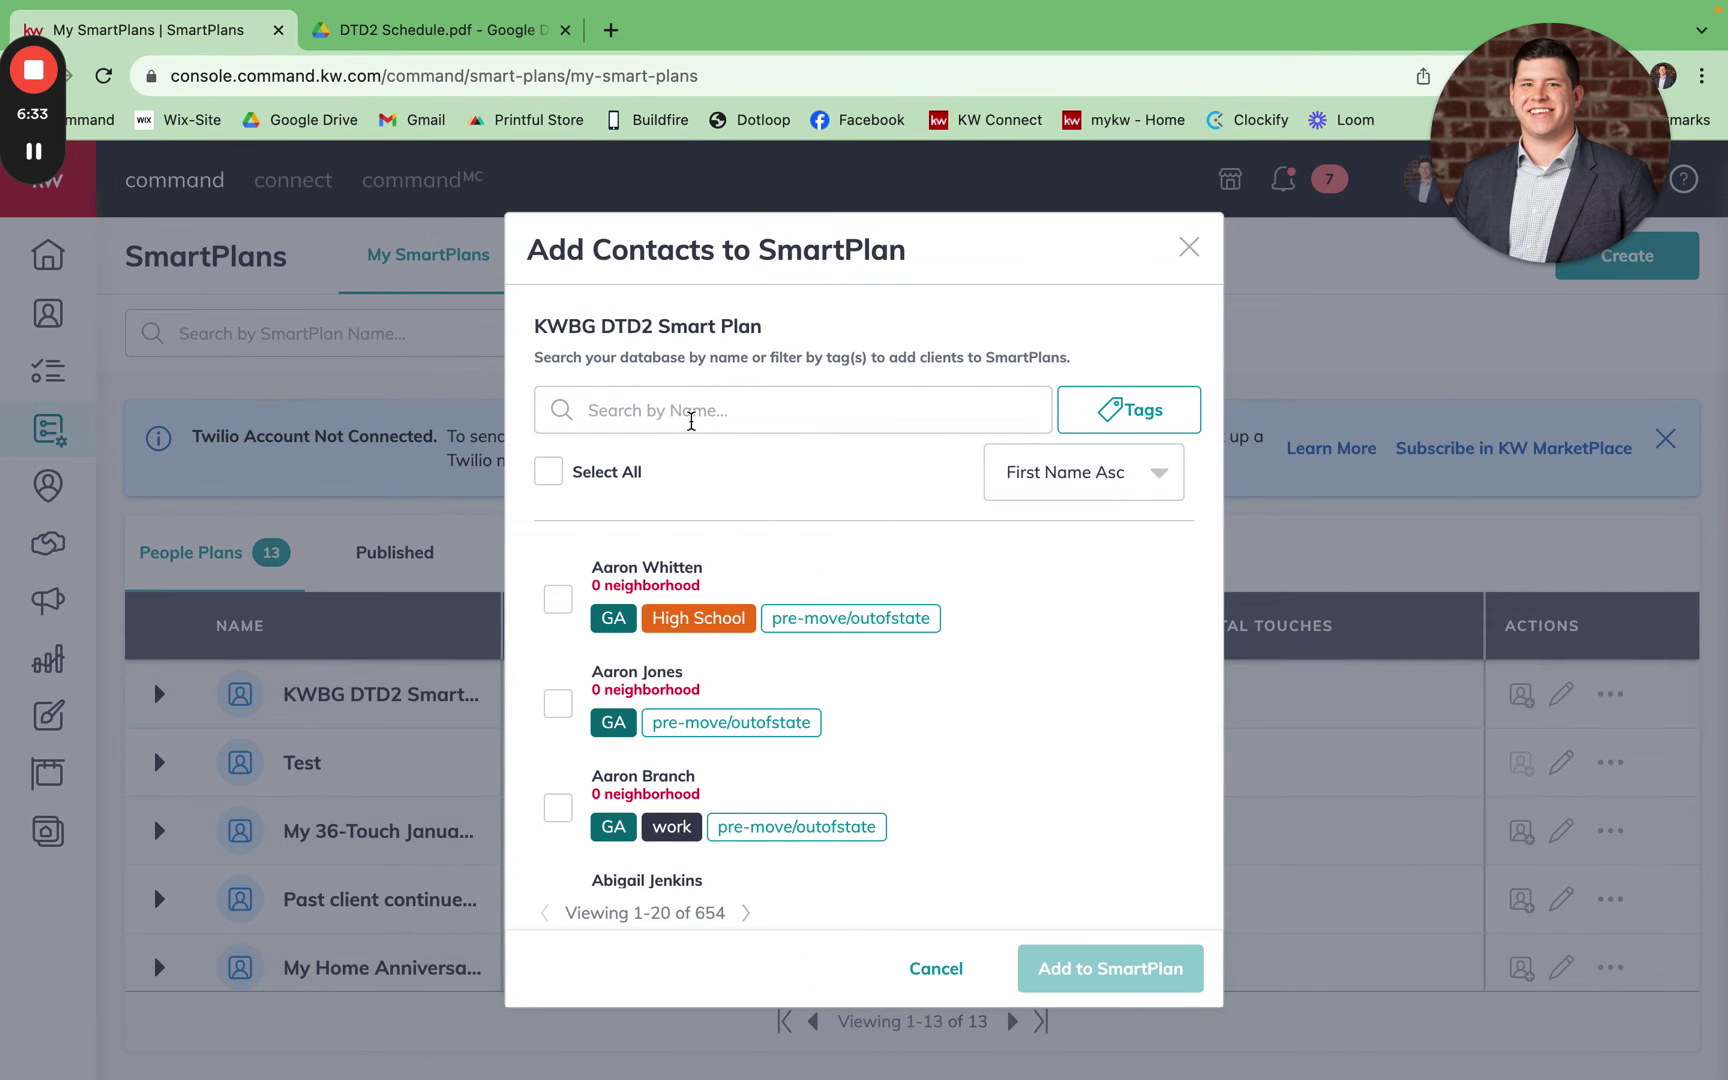
{"action": "left_click", "coordinate": [1148, 426]}
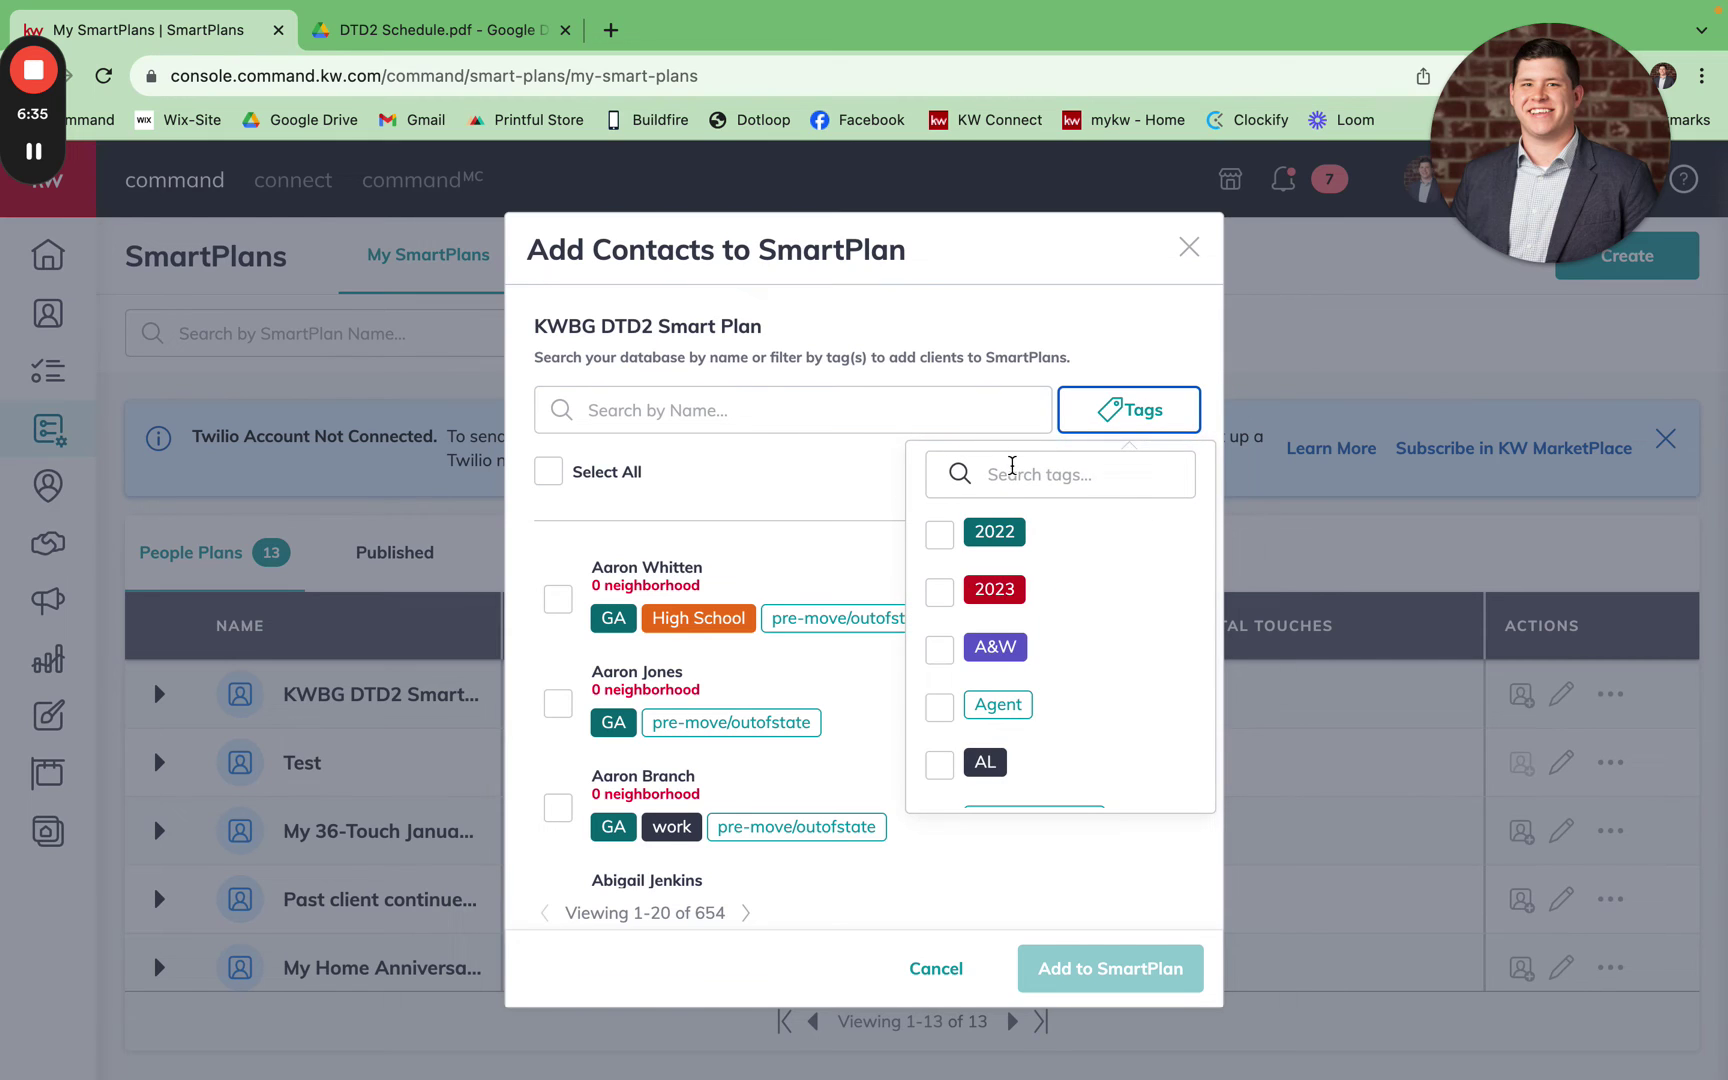
{"action": "left_click", "coordinate": [1014, 470]}
{"action": "type", "text": "a&"}
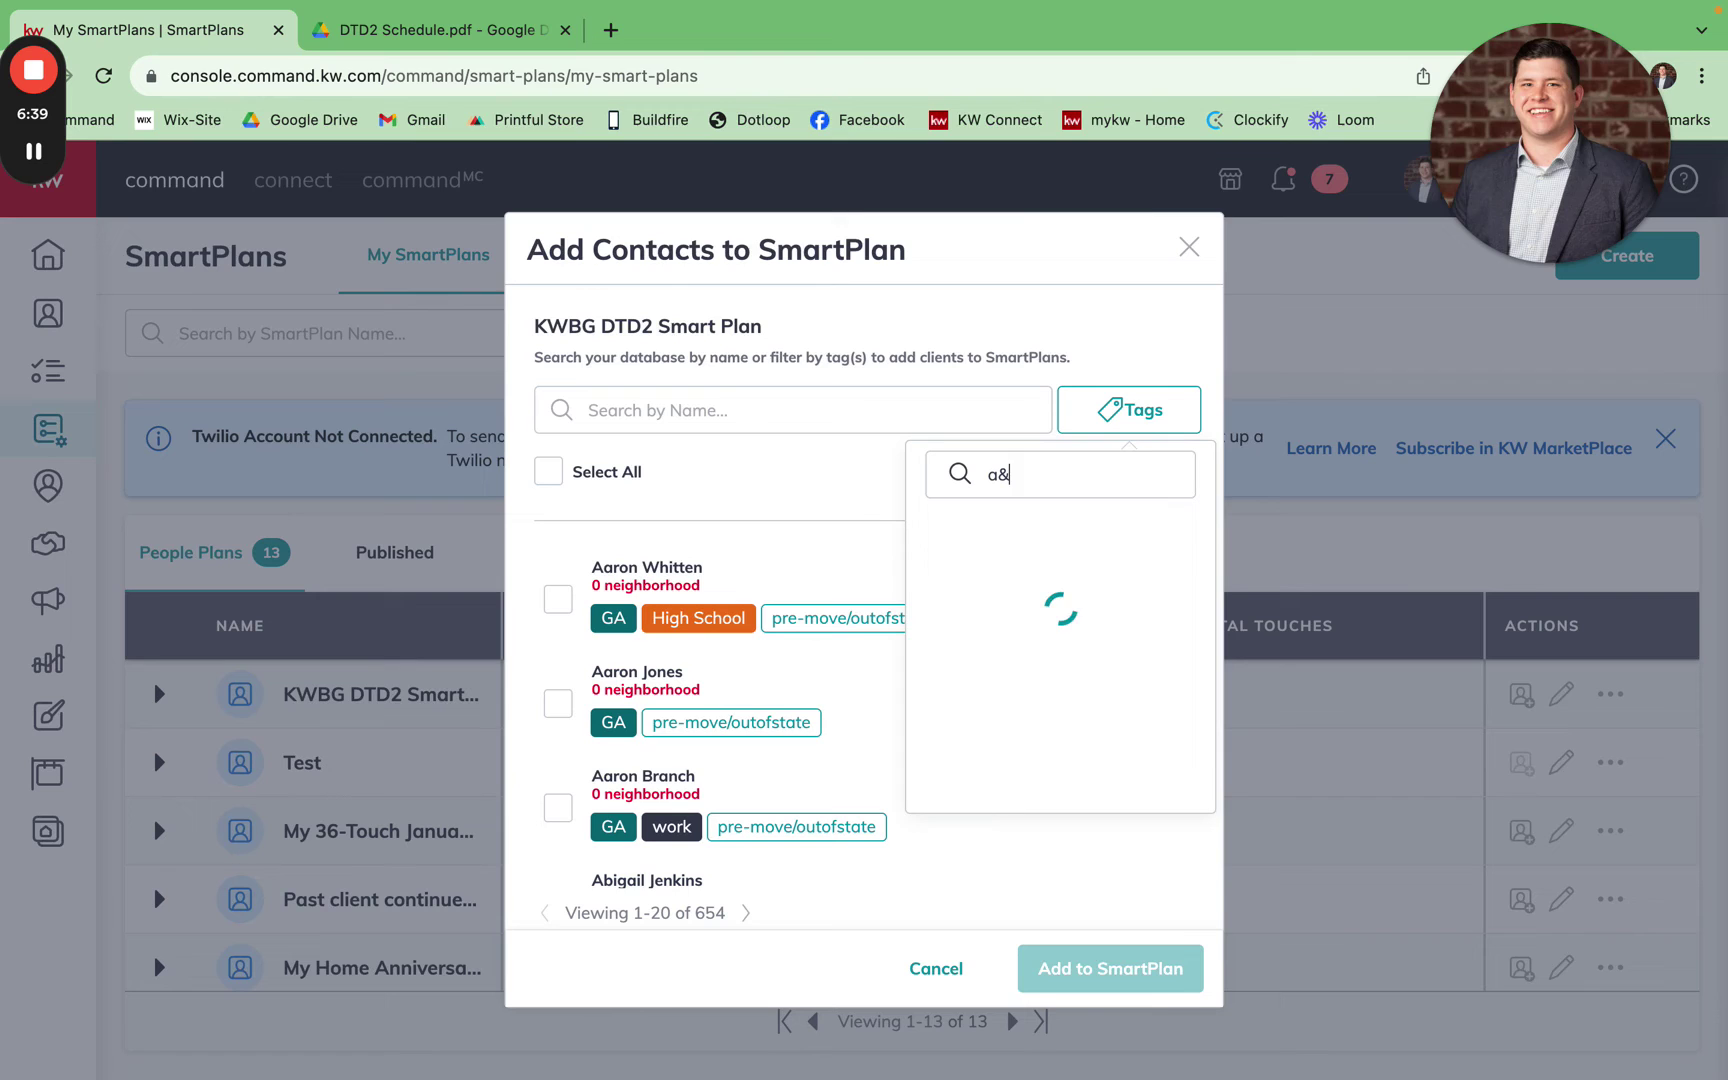
{"action": "type", "text": "w"}
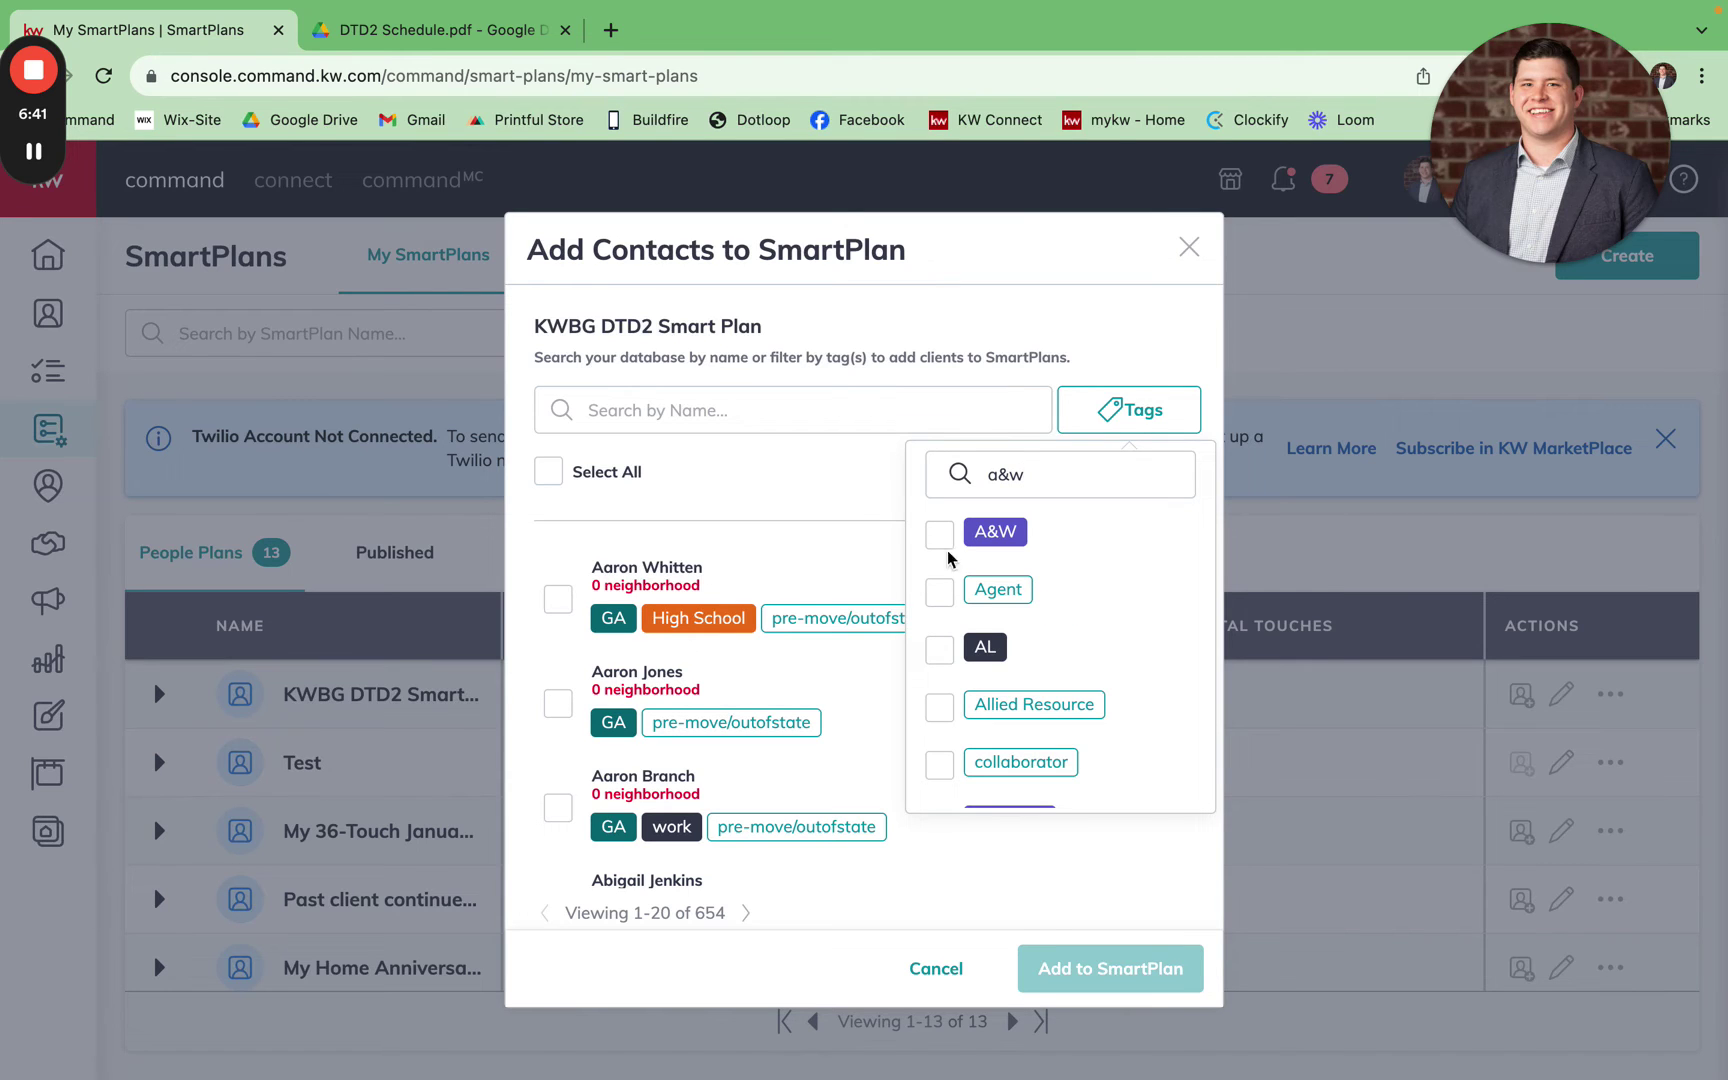
{"action": "scroll", "coordinate": [1118, 588], "scroll_direction": "down", "scroll_amount": 5}
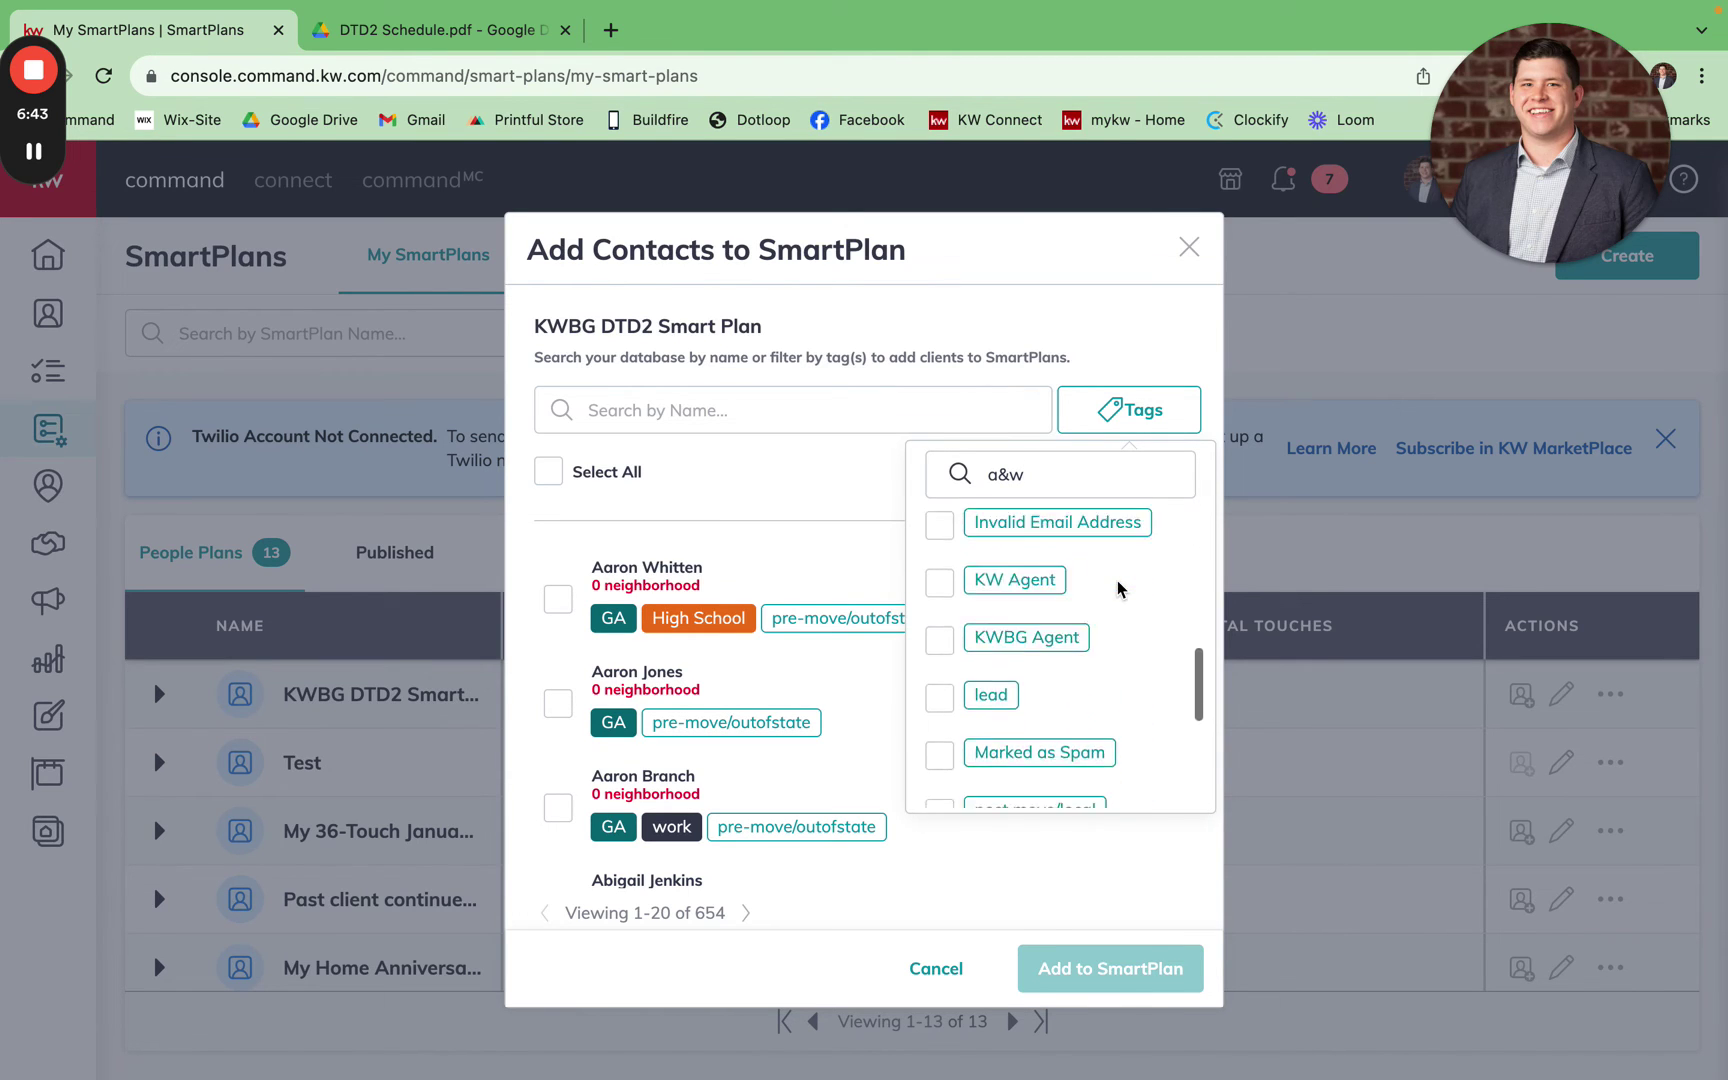
{"action": "scroll", "coordinate": [1118, 588], "scroll_direction": "up", "scroll_amount": 10}
{"action": "left_click", "coordinate": [940, 535]}
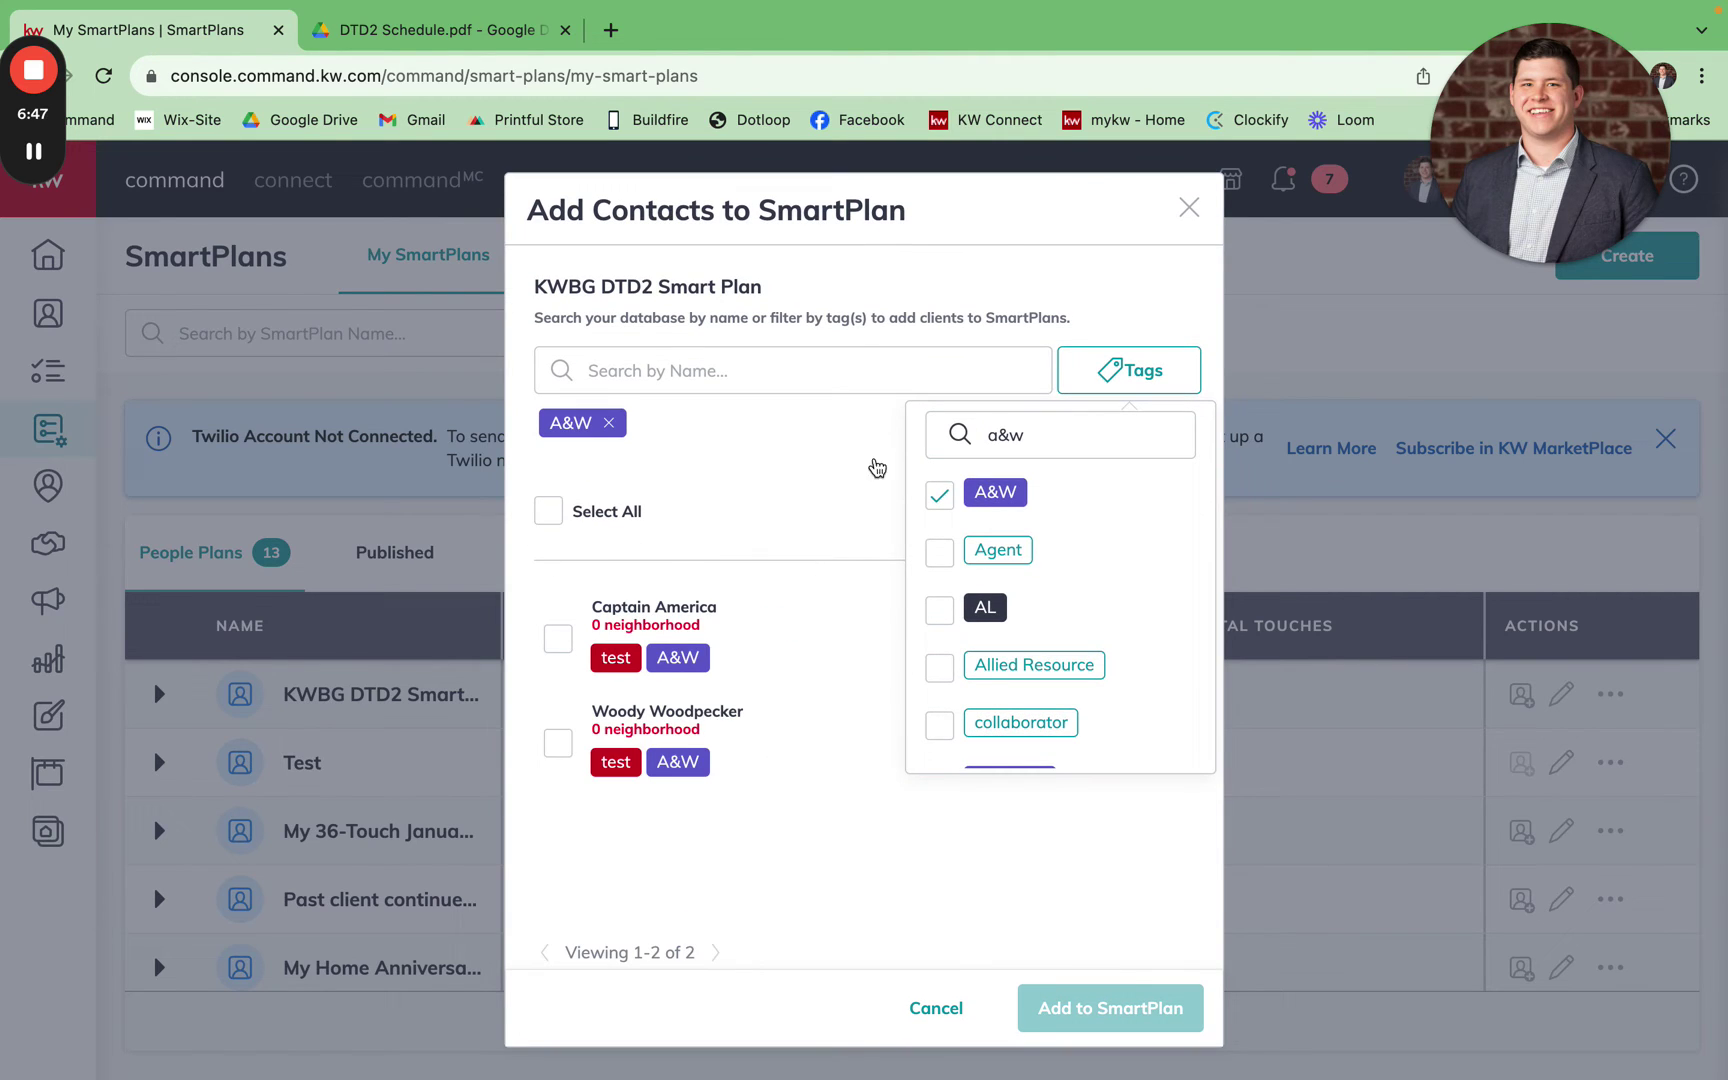
{"action": "left_click", "coordinate": [877, 468]}
{"action": "left_click", "coordinate": [550, 511]}
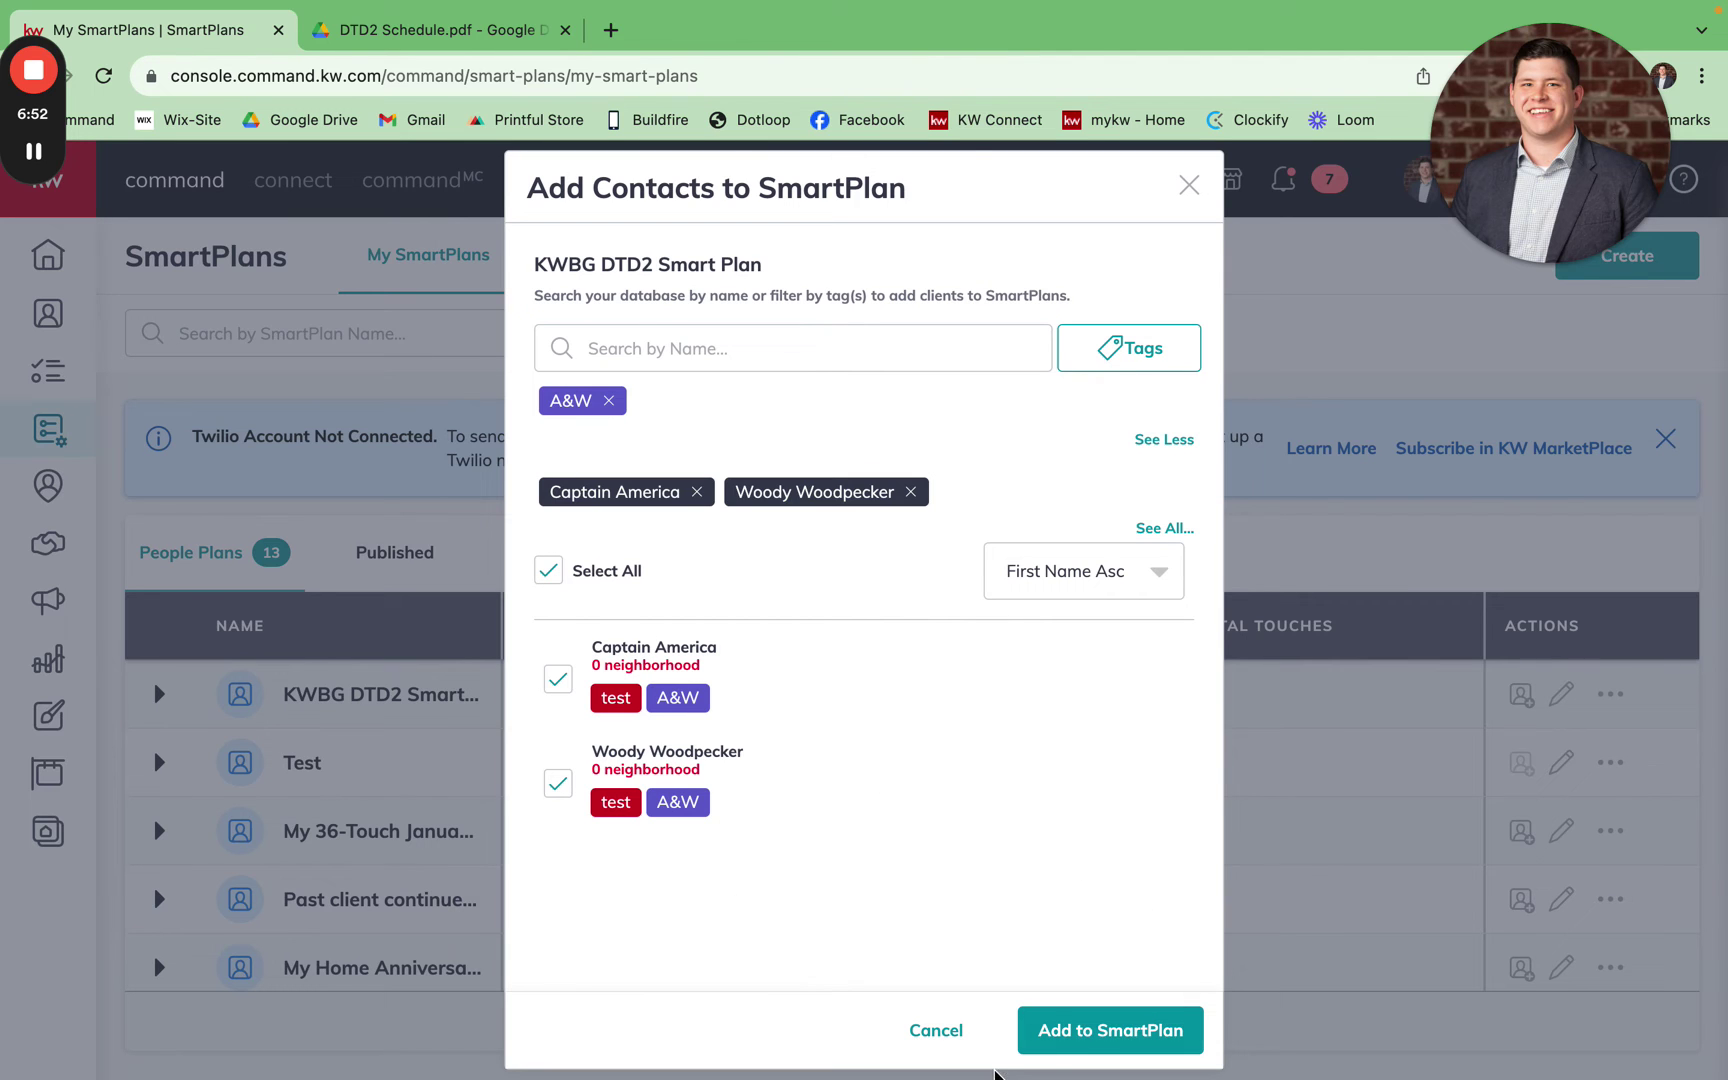
- Add both A&W contacts to the KWBG DTD2 SmartPlan, overriding the missing-phone-number errors
{"action": "left_click", "coordinate": [1062, 1030]}
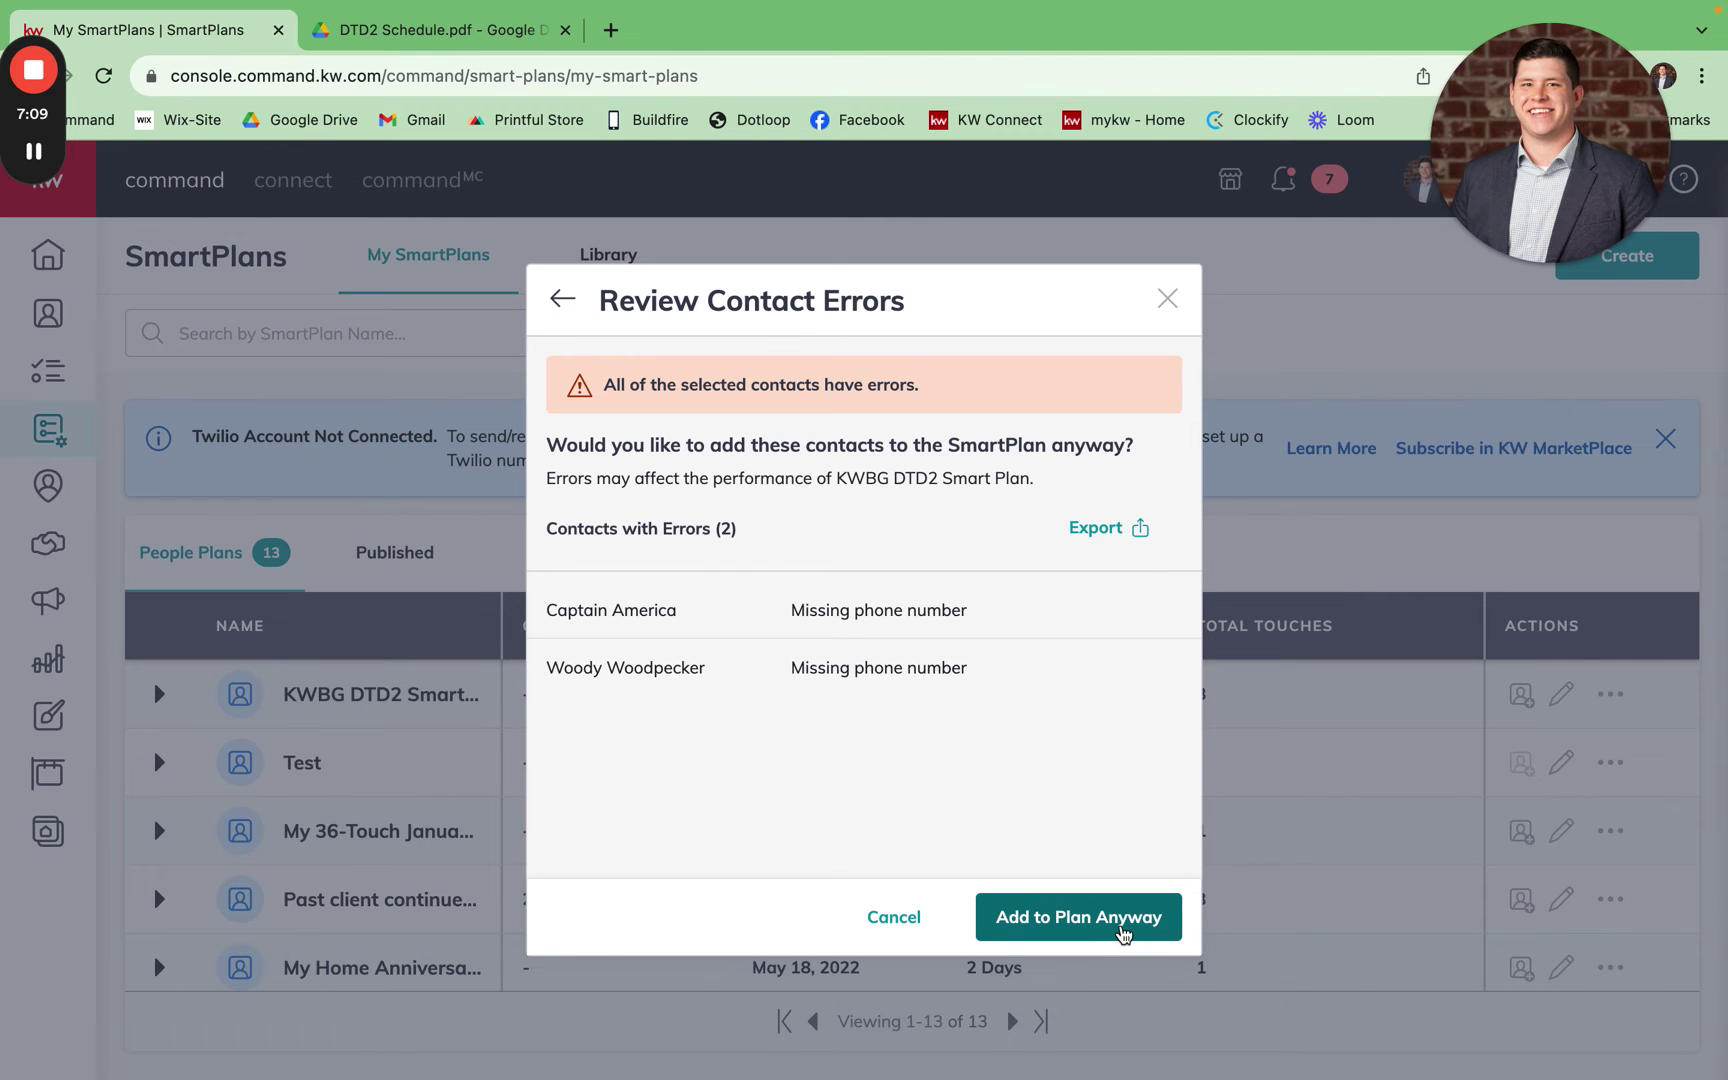
{"action": "left_click", "coordinate": [1122, 930]}
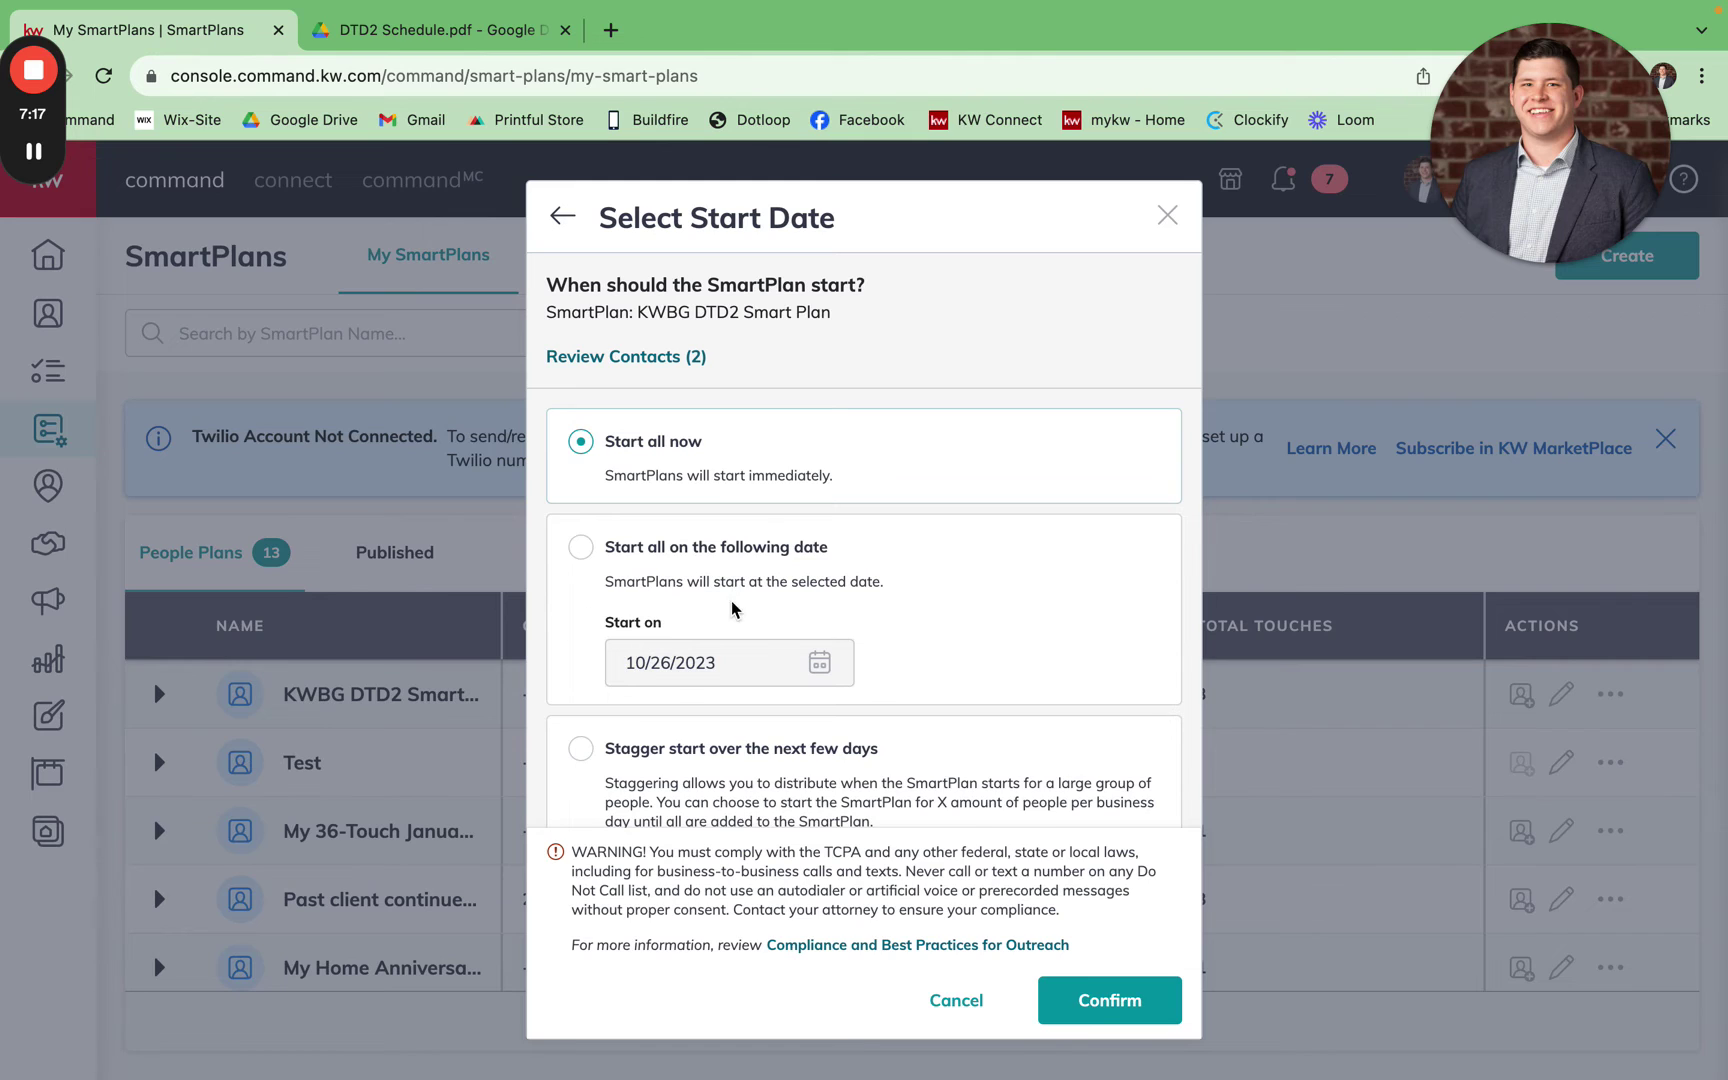
- Choose a staggered plan start, one contact per day beginning 10/26/2023
{"action": "scroll", "coordinate": [733, 600], "scroll_direction": "down", "scroll_amount": 2}
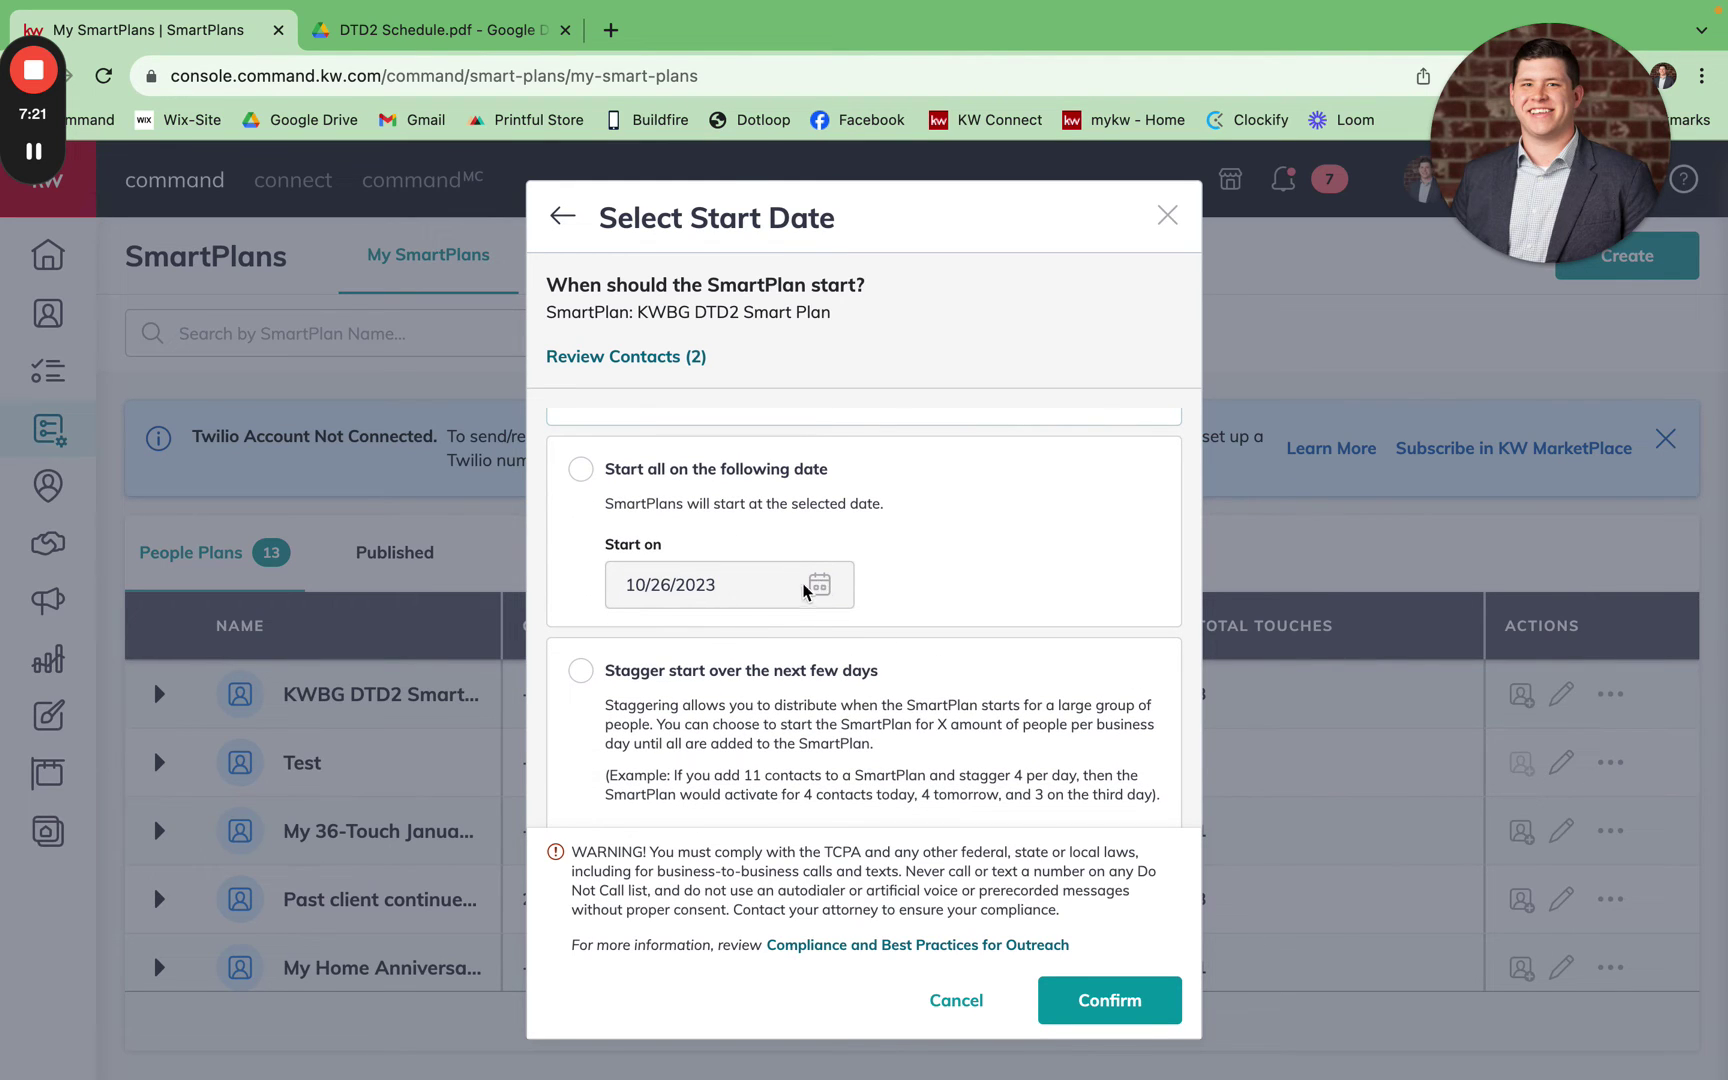
{"action": "left_click", "coordinate": [583, 472]}
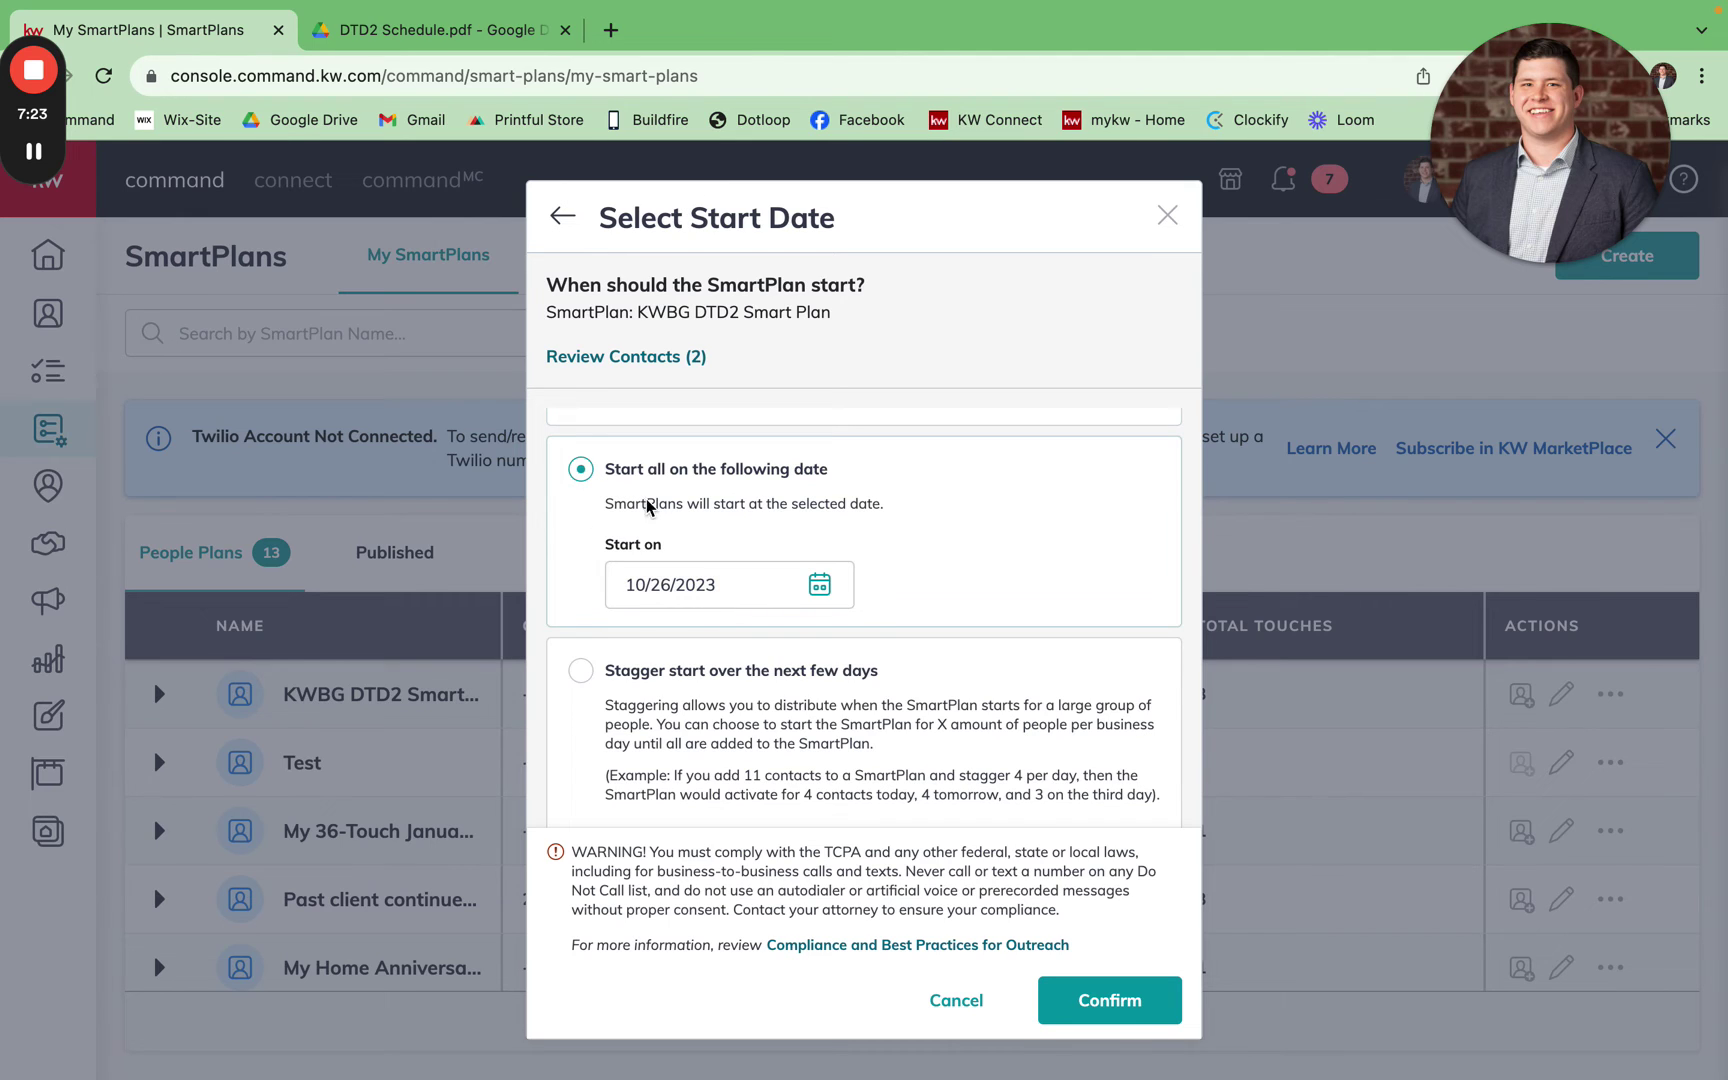
{"action": "left_click", "coordinate": [821, 588]}
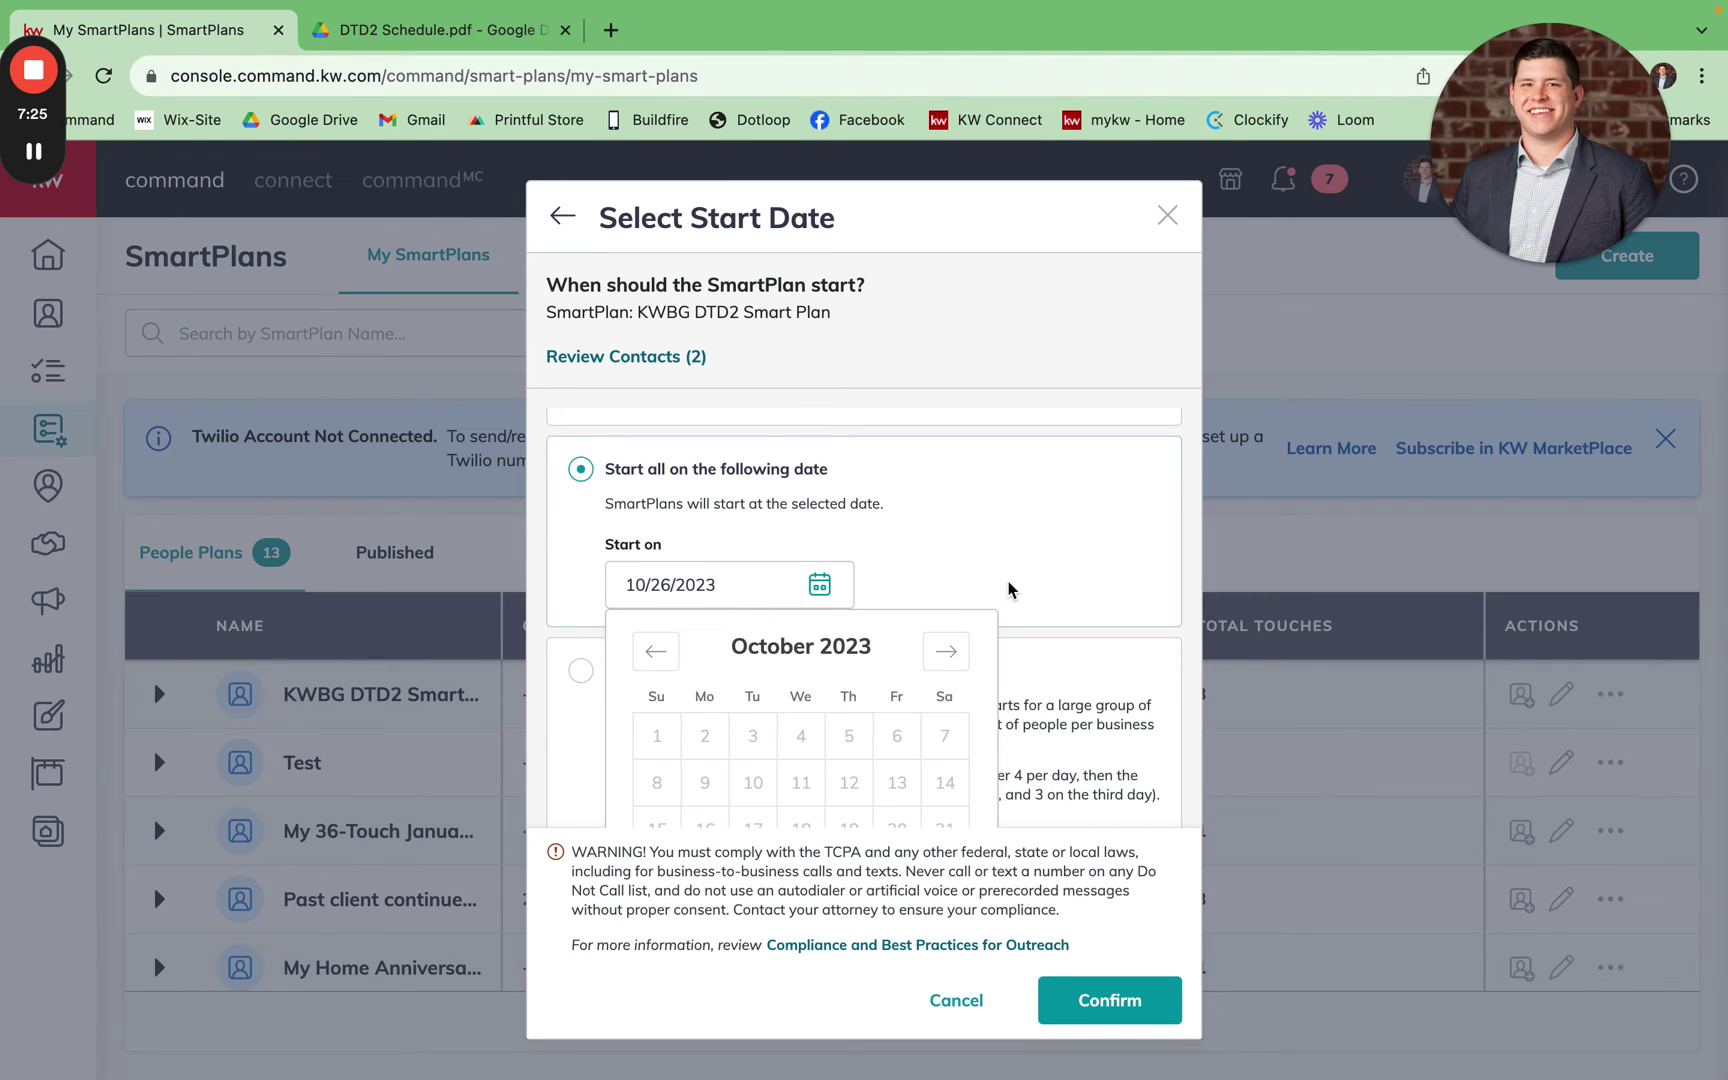
{"action": "left_click", "coordinate": [946, 651]}
{"action": "left_click", "coordinate": [1033, 585]}
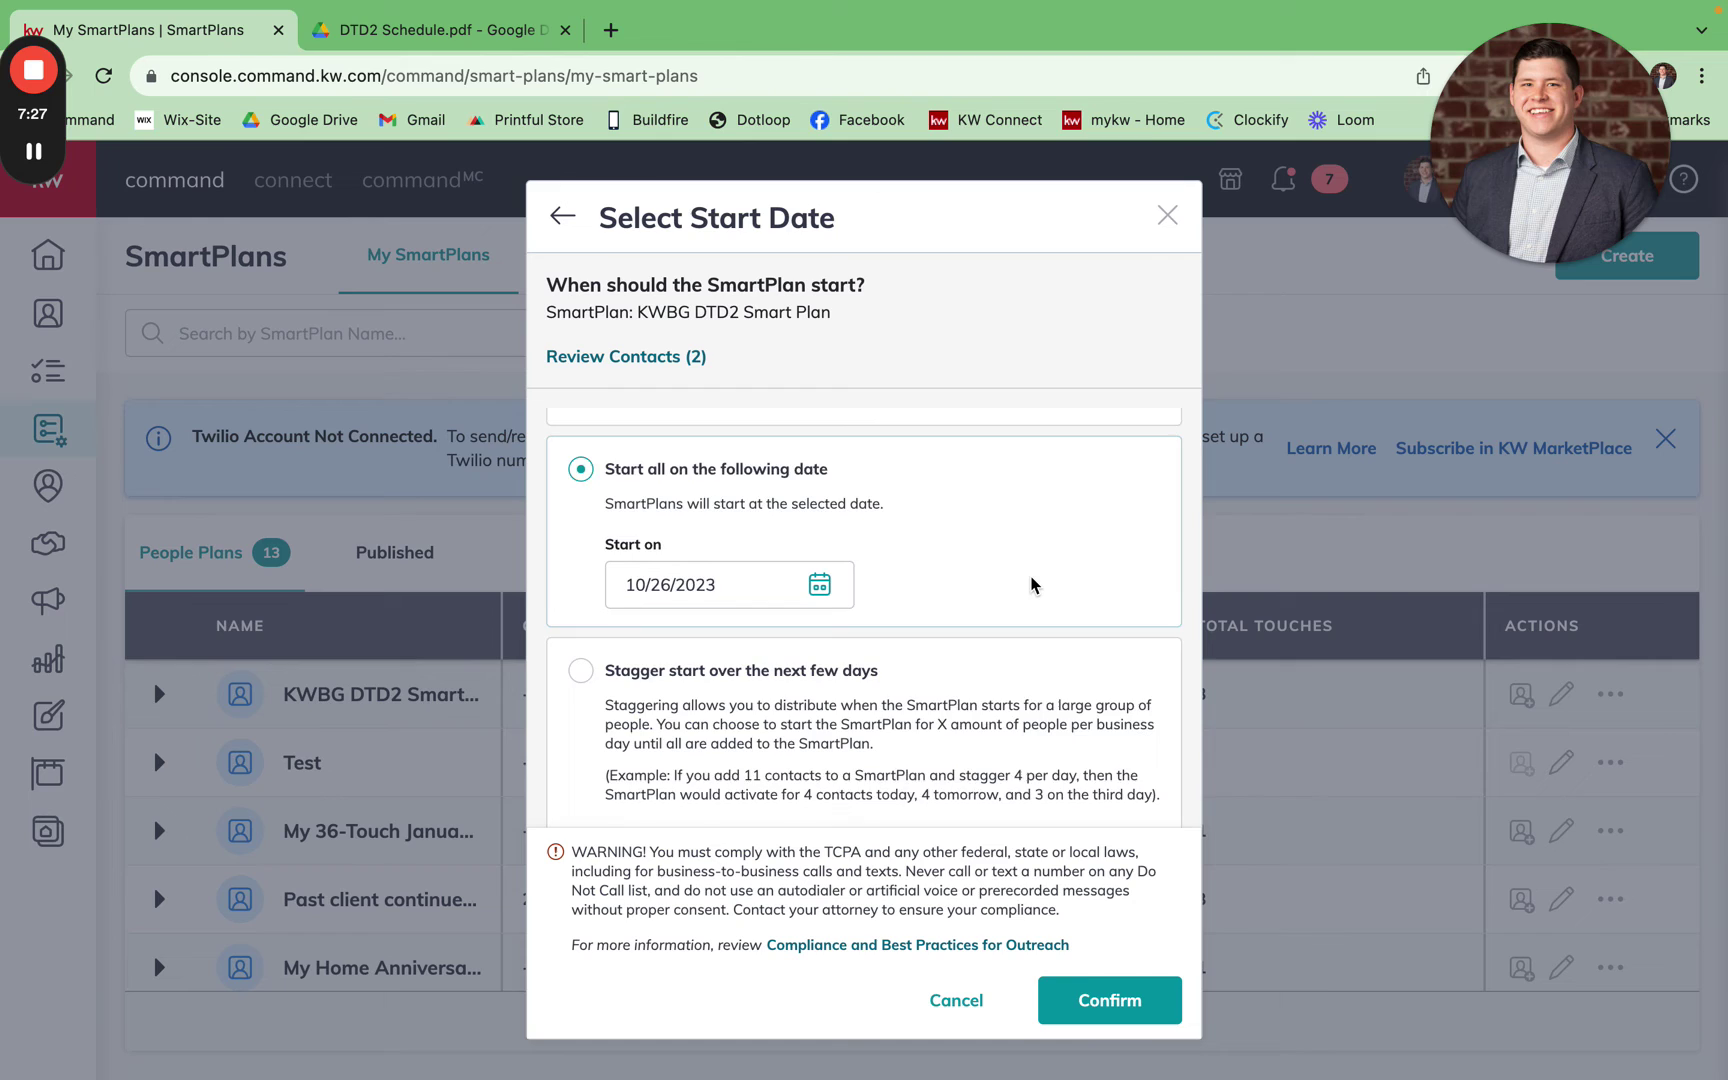
{"action": "scroll", "coordinate": [1033, 585], "scroll_direction": "down", "scroll_amount": 2}
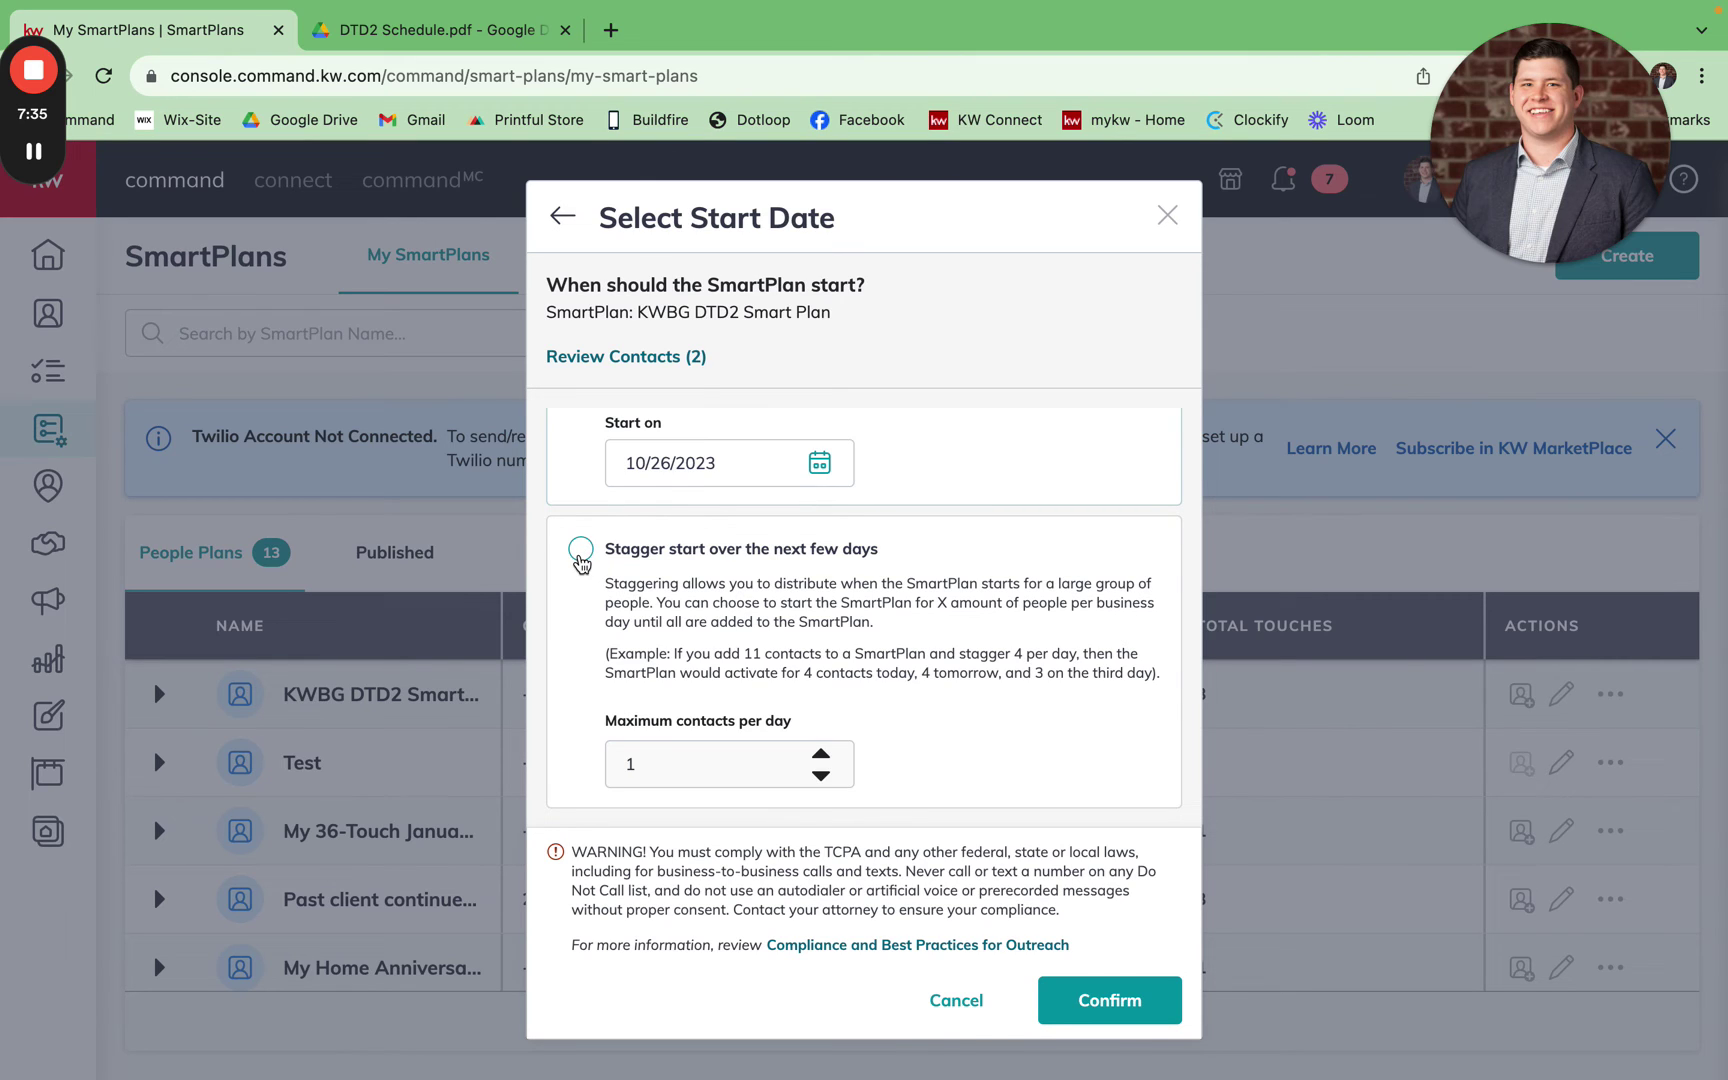
{"action": "left_click", "coordinate": [581, 552]}
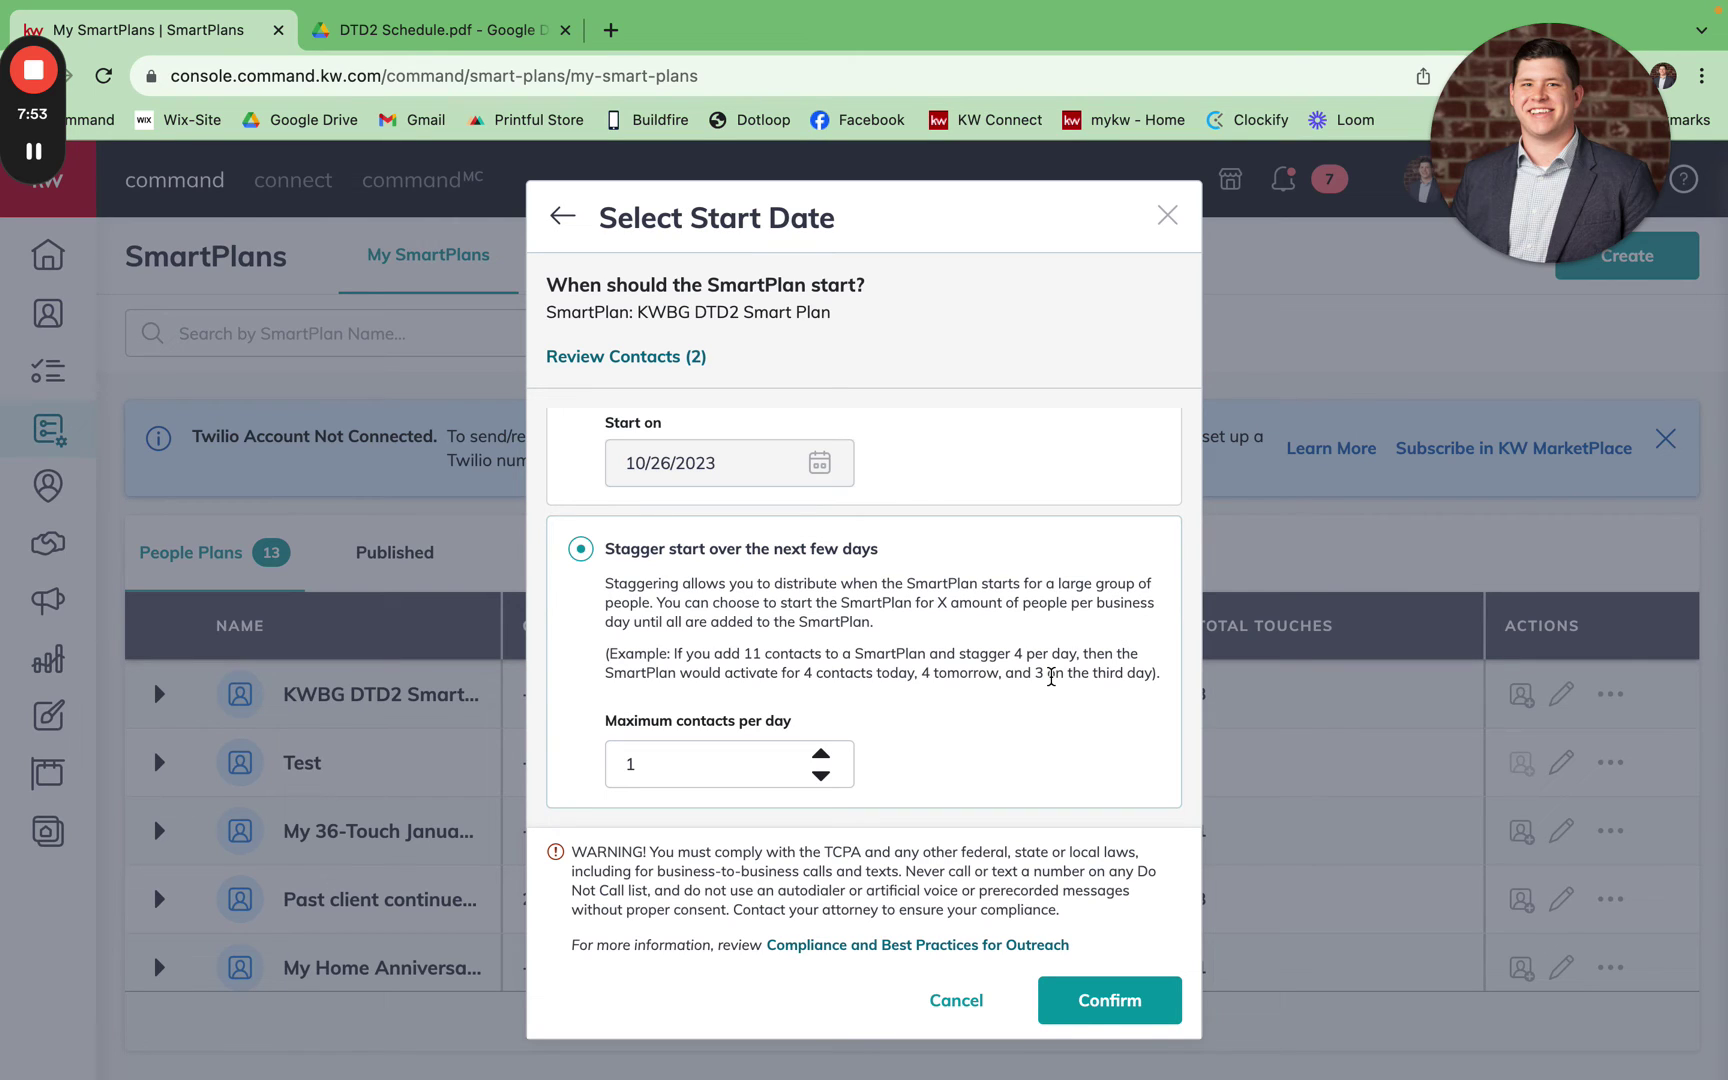
- Set the Maximum contacts per day value to 2
{"action": "left_click", "coordinate": [823, 754]}
{"action": "double_click", "coordinate": [650, 770]}
{"action": "left_click", "coordinate": [821, 774]}
{"action": "left_click", "coordinate": [821, 772]}
{"action": "left_click", "coordinate": [821, 753]}
{"action": "left_click", "coordinate": [821, 774]}
{"action": "left_click", "coordinate": [822, 754]}
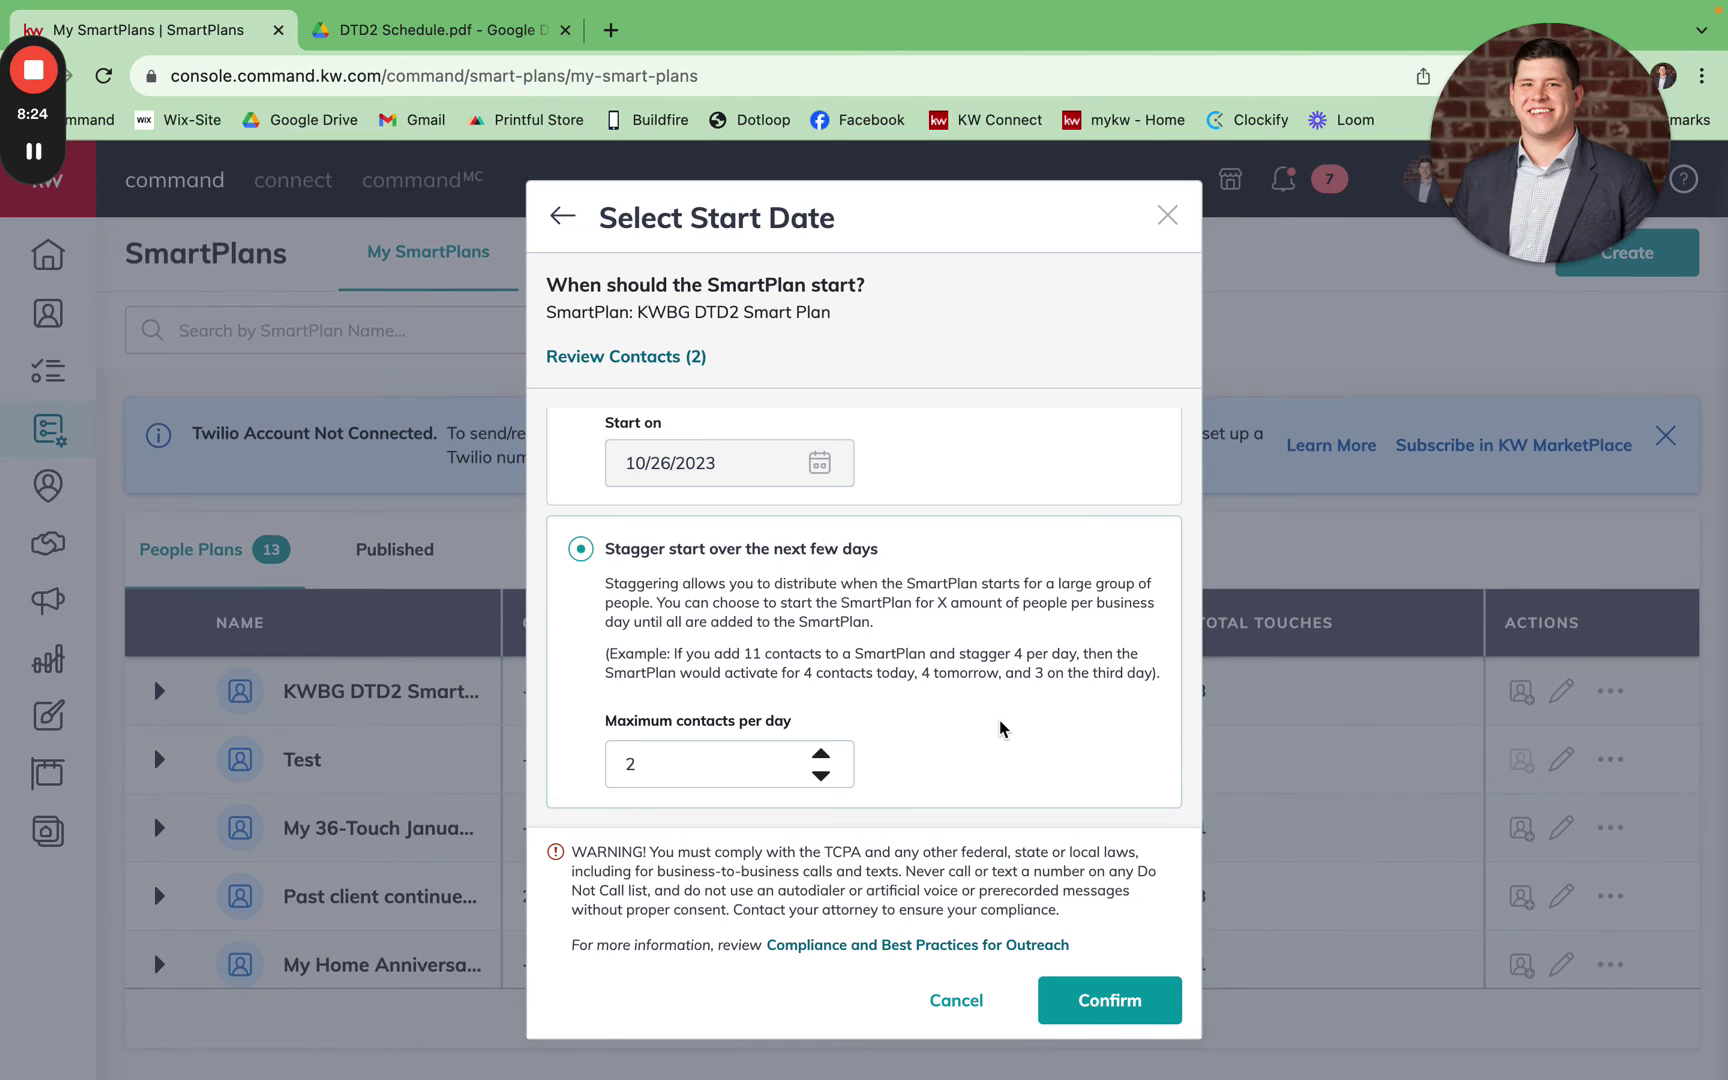
- Switch to Start all now and confirm enrolling both contacts
{"action": "scroll", "coordinate": [1000, 728], "scroll_direction": "up", "scroll_amount": 2}
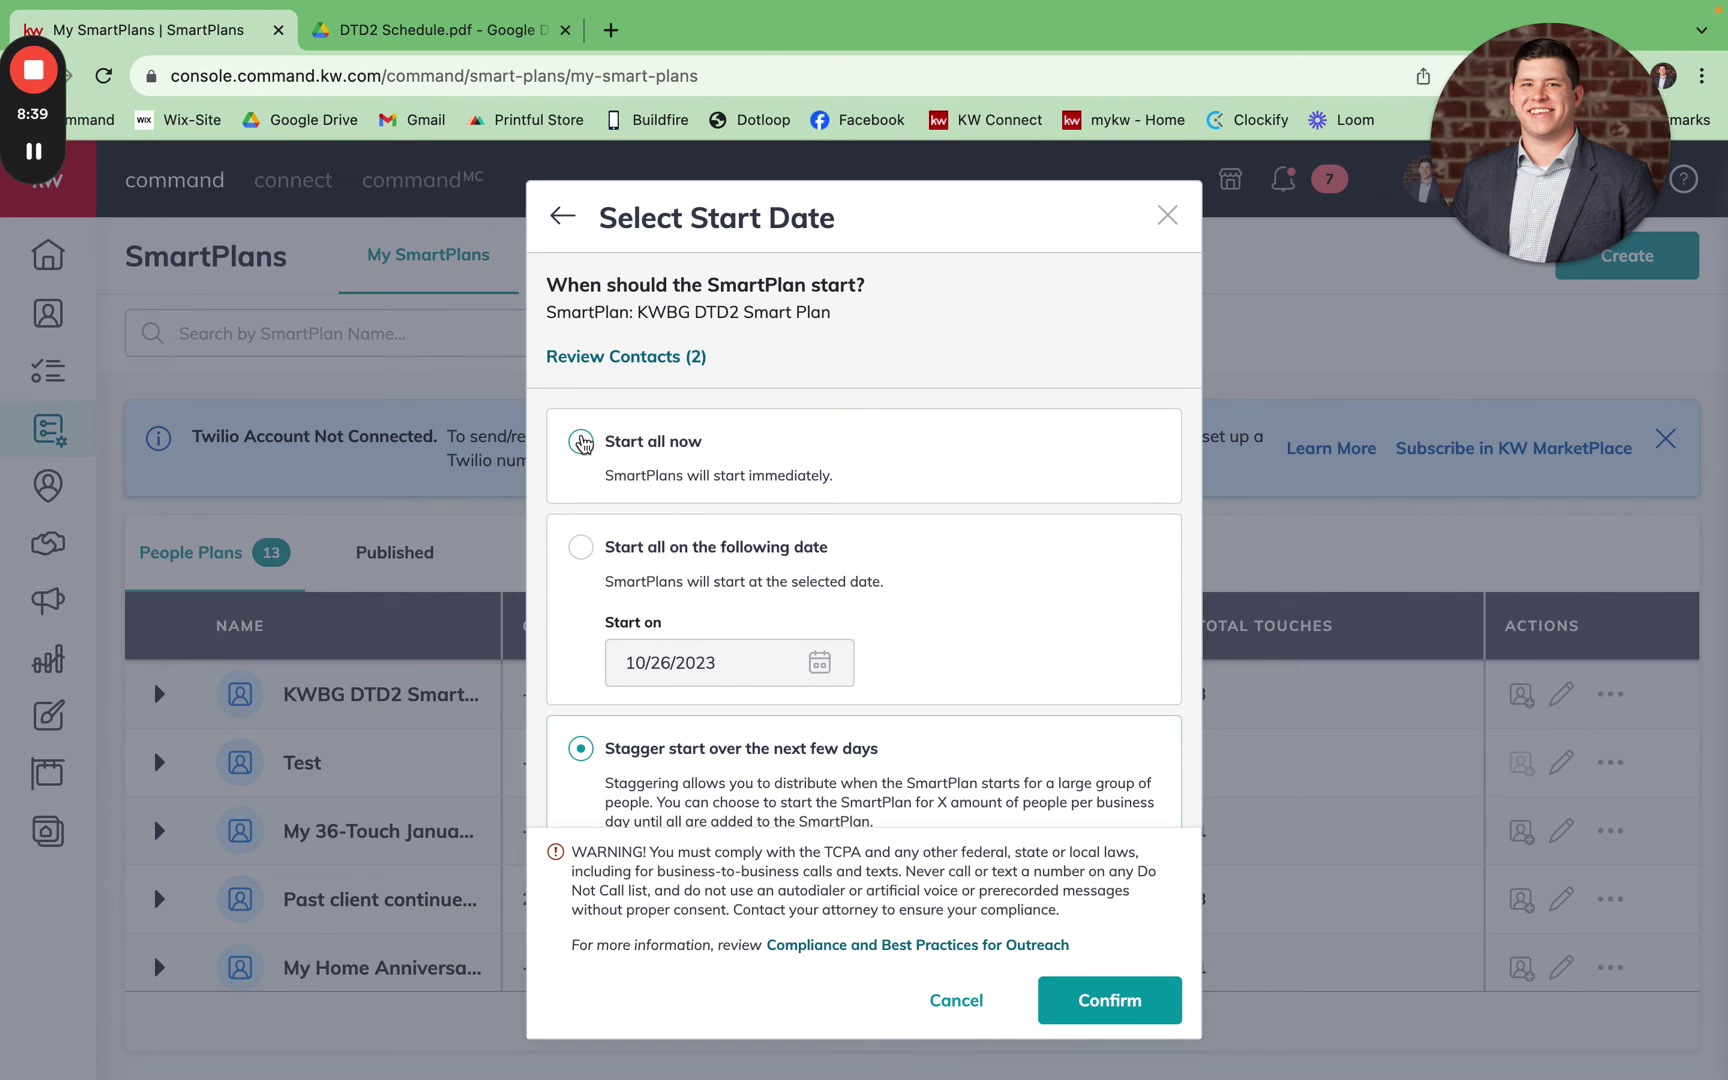
{"action": "left_click", "coordinate": [582, 442]}
{"action": "left_click", "coordinate": [1131, 1018]}
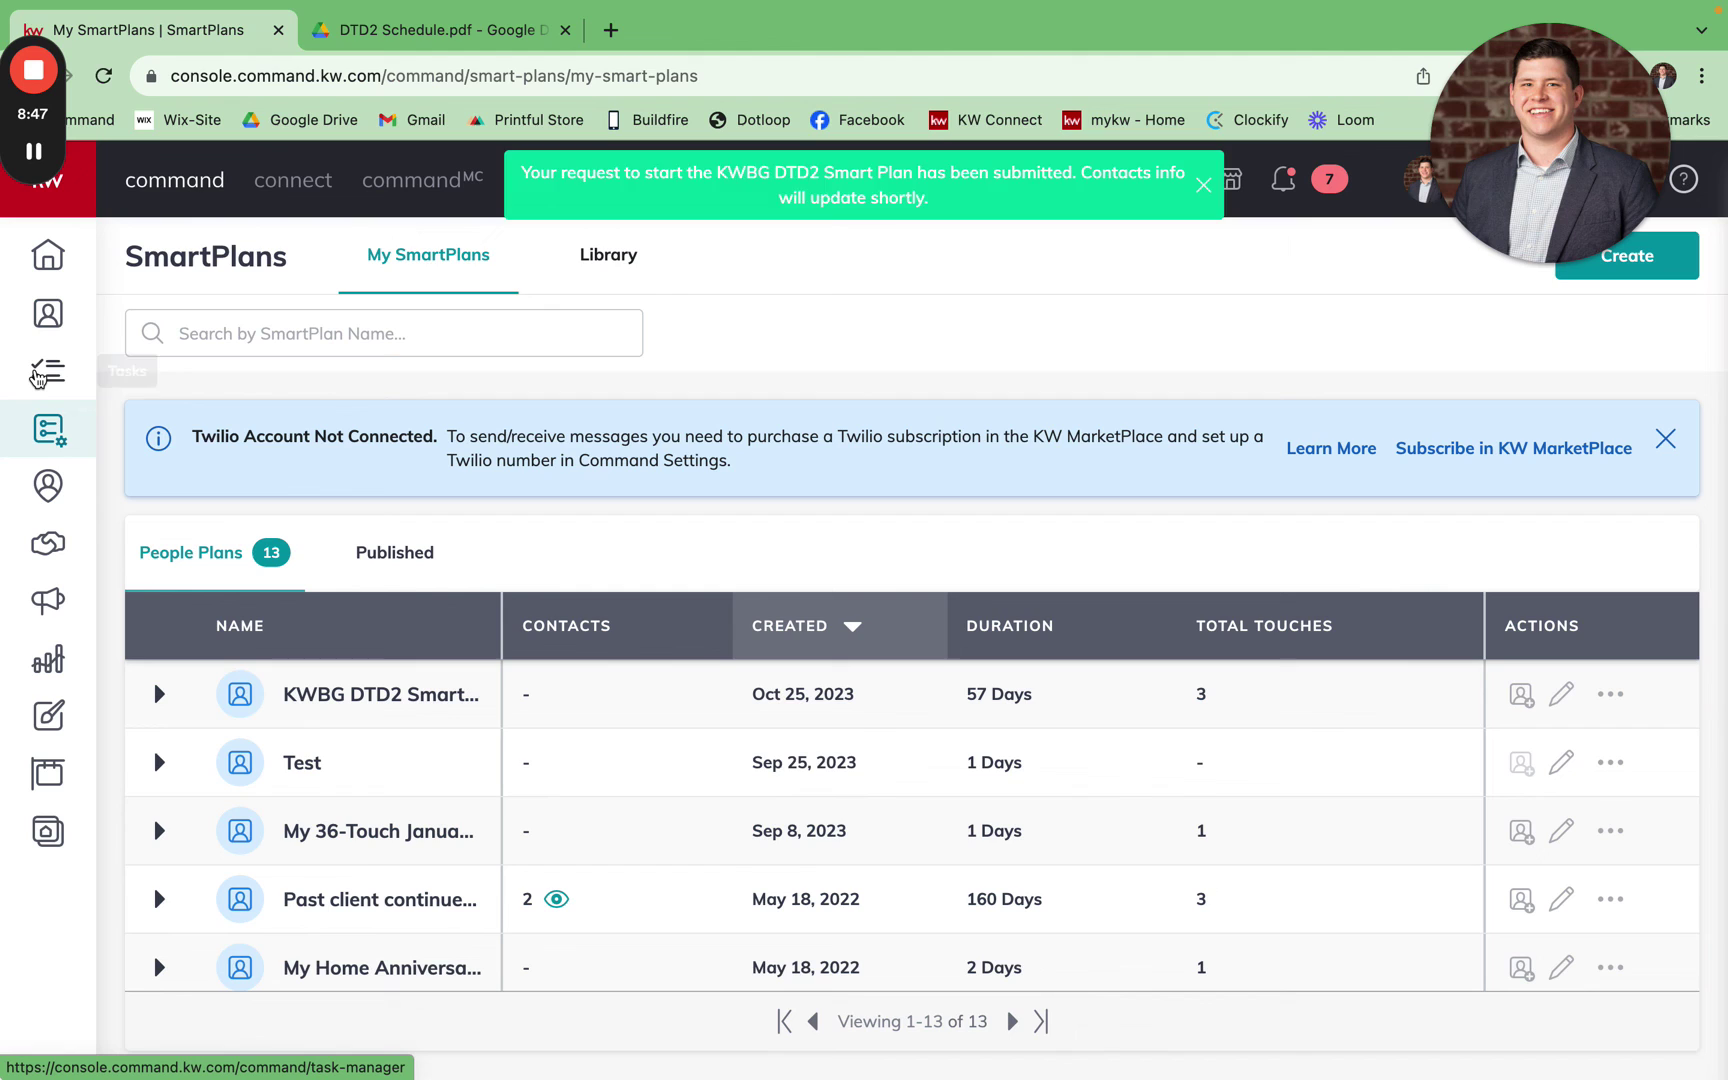
- Go to the Tasks page from the sidebar to see the To Do list
{"action": "left_click", "coordinate": [38, 376]}
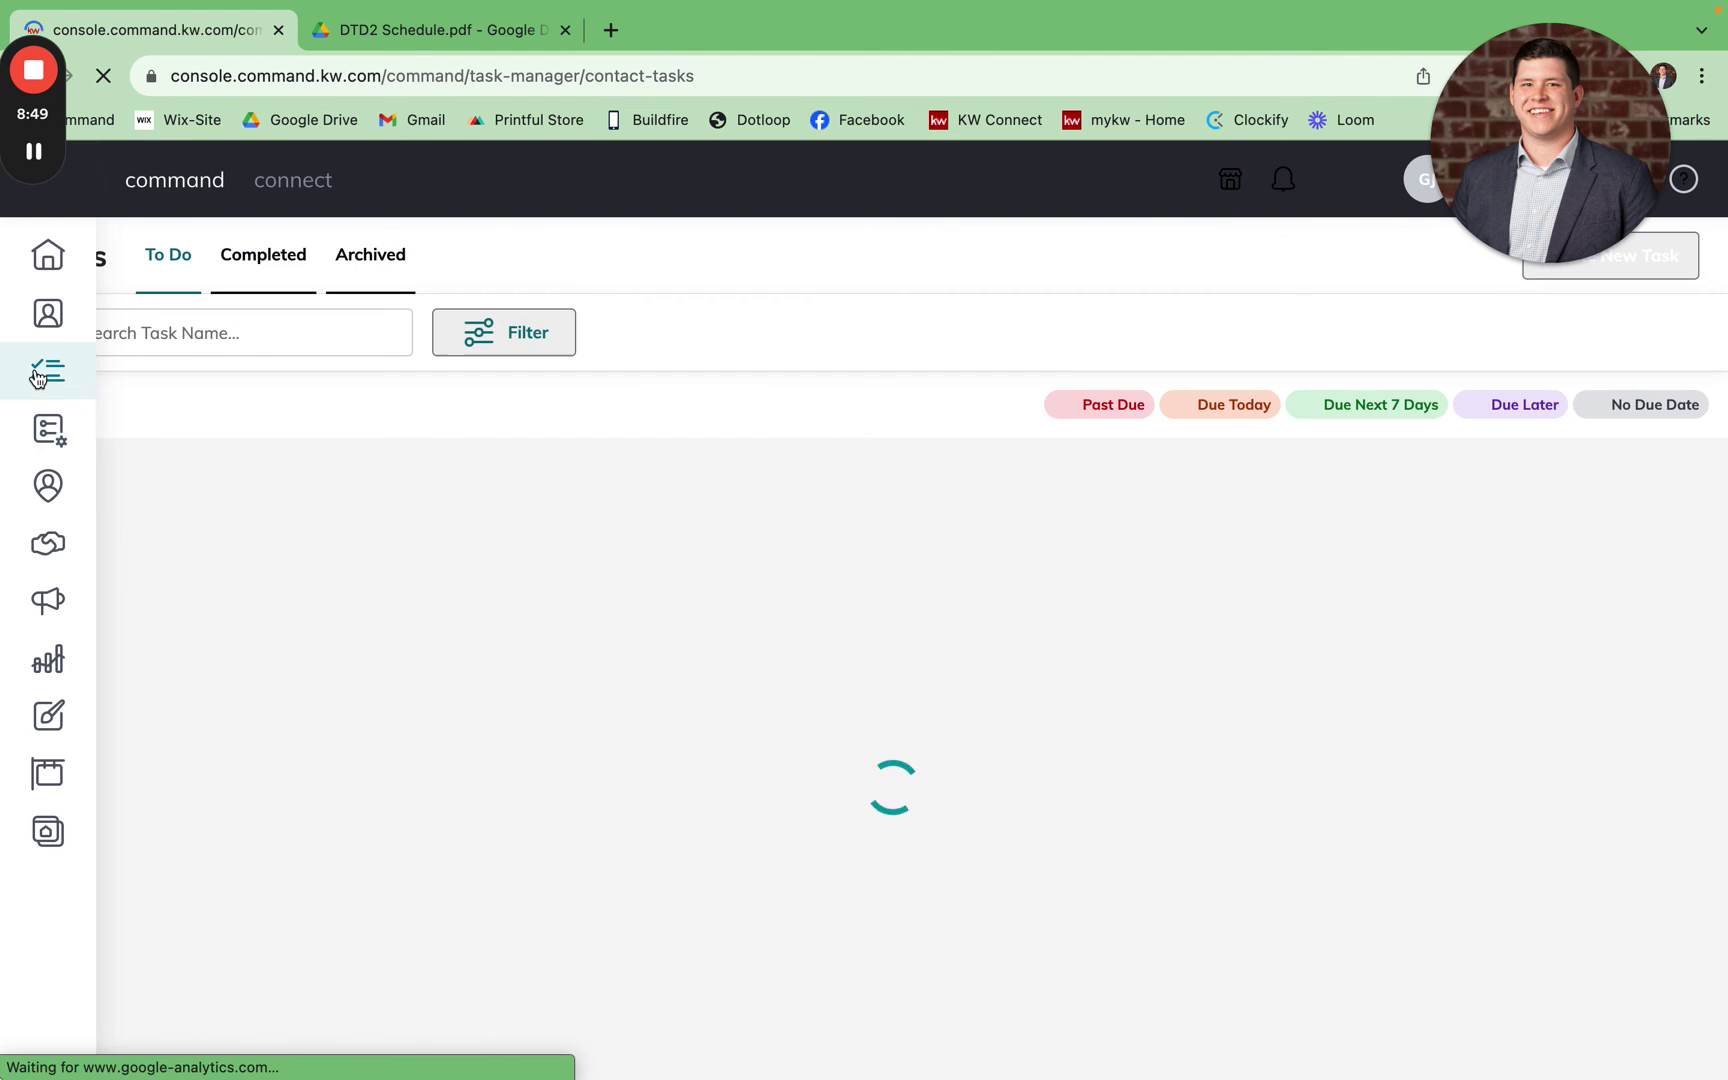